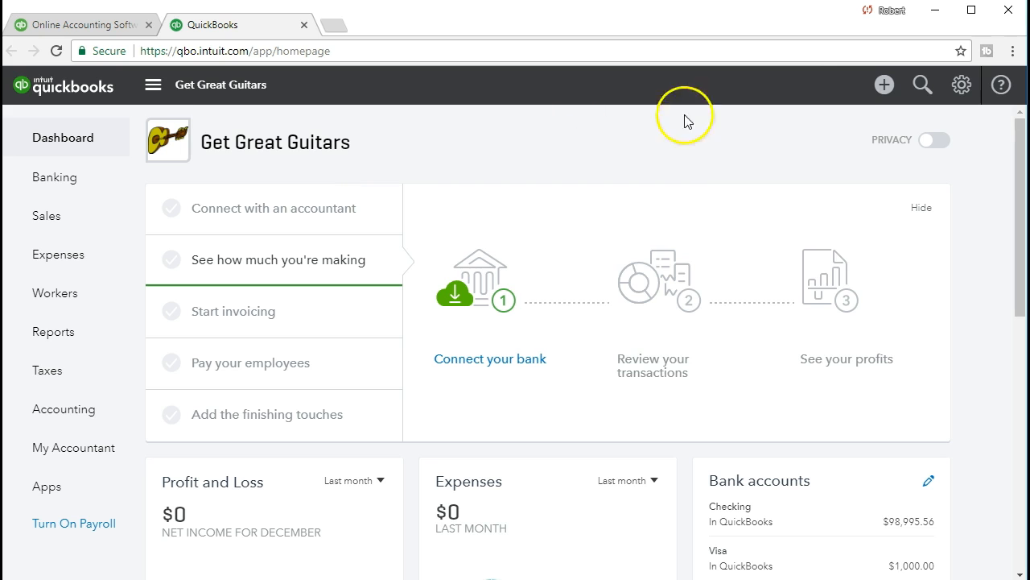
pyautogui.click(884, 88)
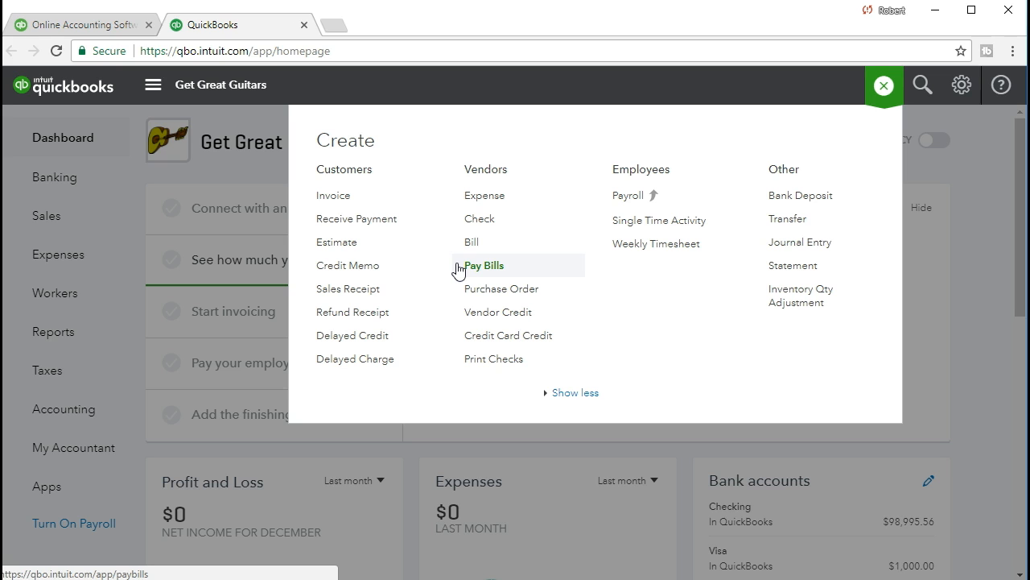
pyautogui.click(969, 331)
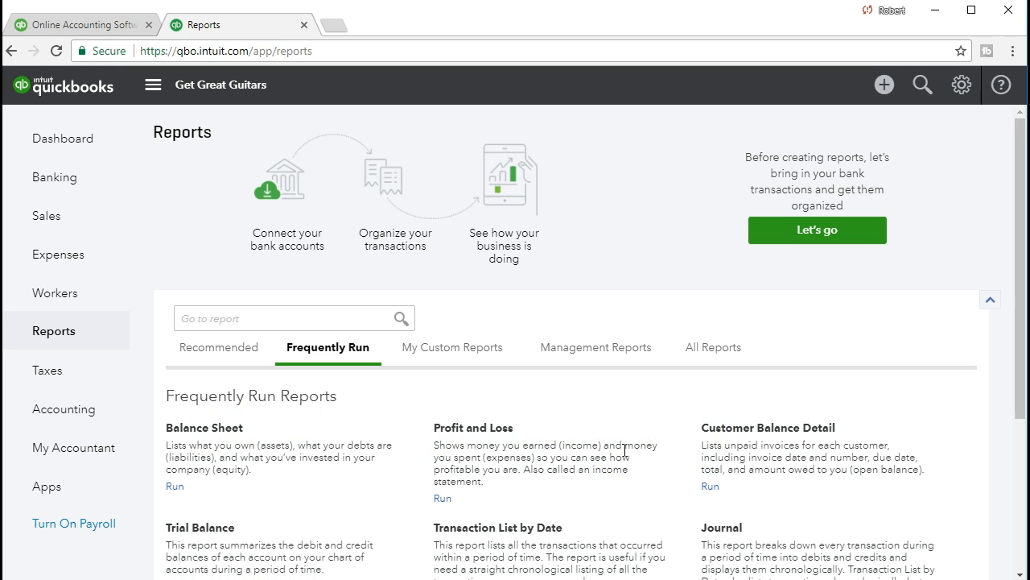
# Search the reports for "balan" and open the Balance Sheet.
pyautogui.click(326, 318)
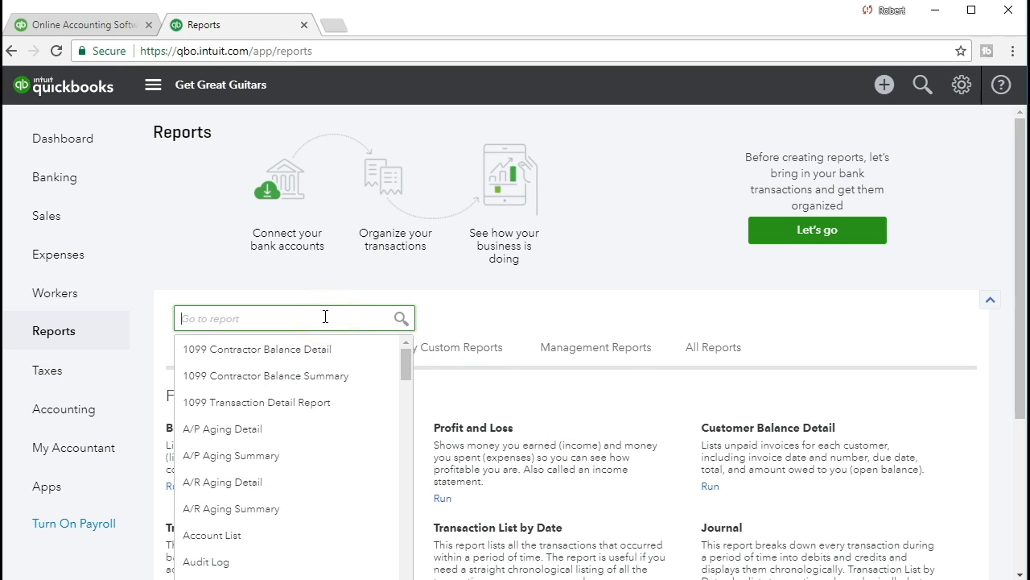
pyautogui.write('balan')
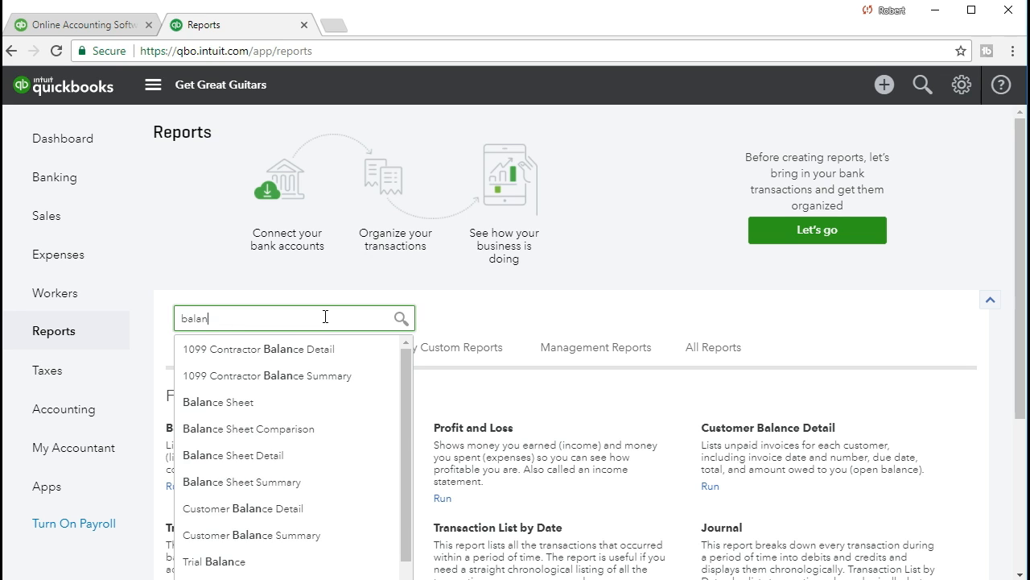
pyautogui.click(255, 406)
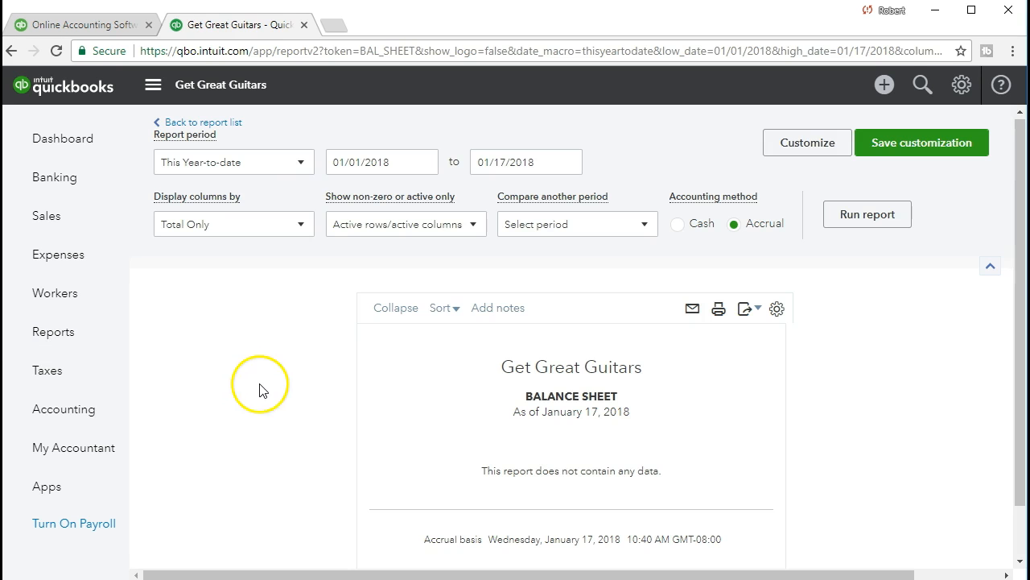
# Set the balance sheet's report period to 01/01/2021 through 02/28/2021 and run the report.
pyautogui.click(403, 160)
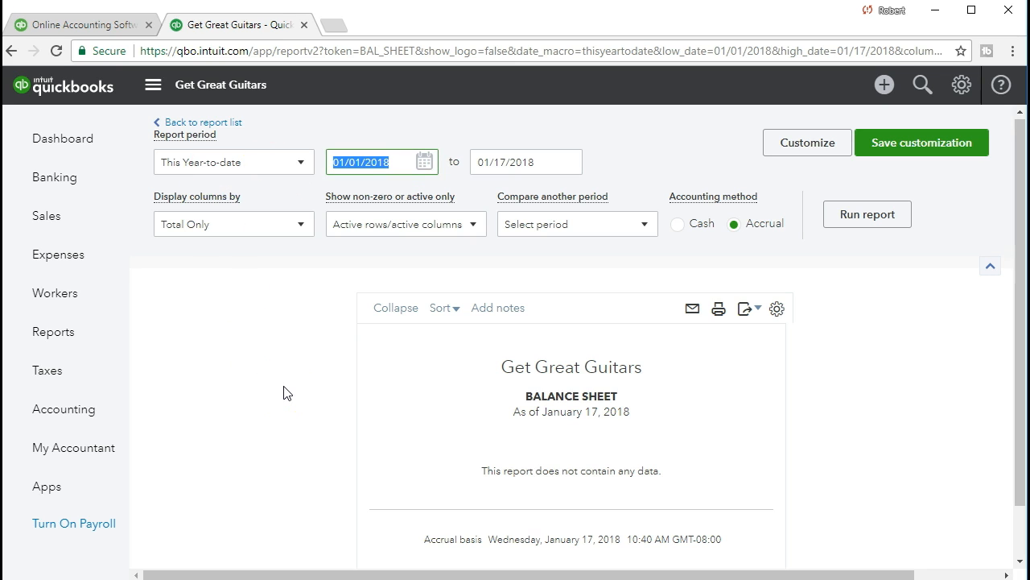
pyautogui.write('01012021')
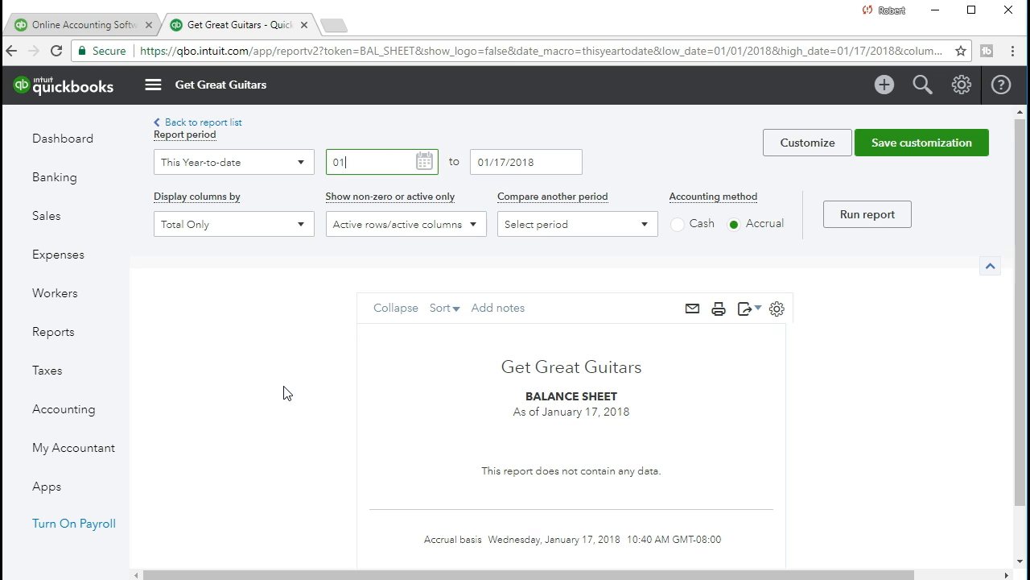
pyautogui.press('Tab')
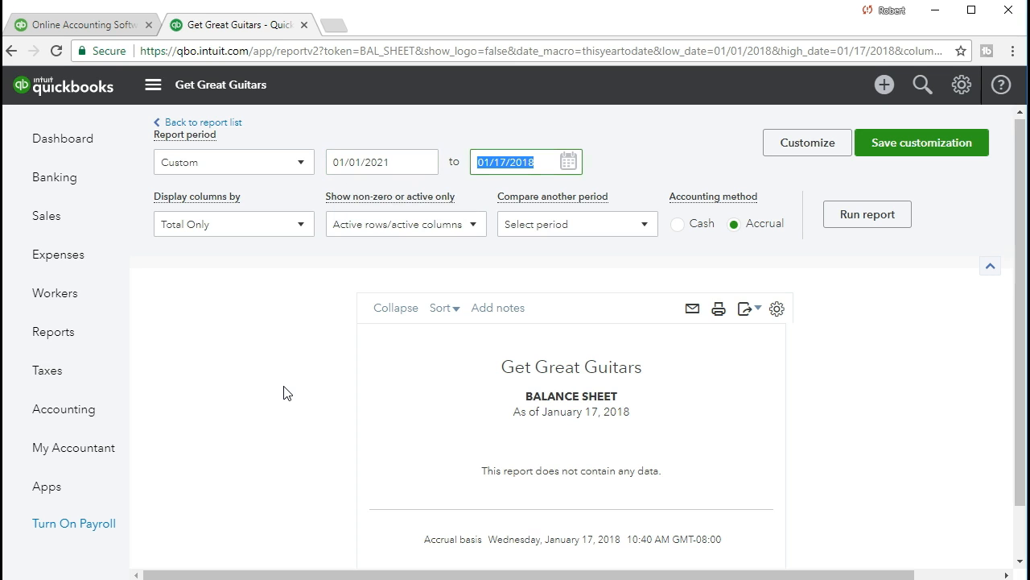
pyautogui.write('022821')
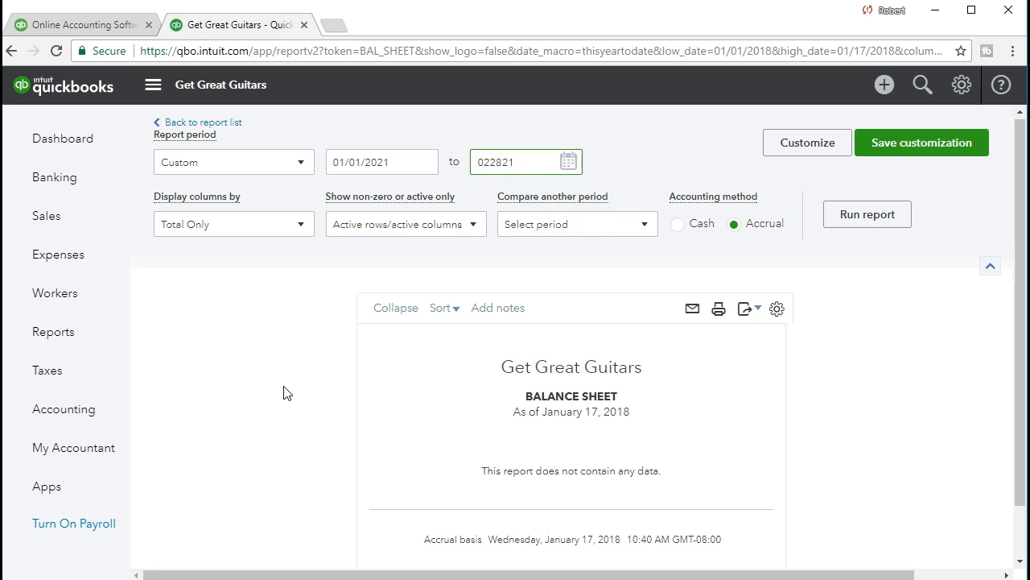
pyautogui.press('Tab')
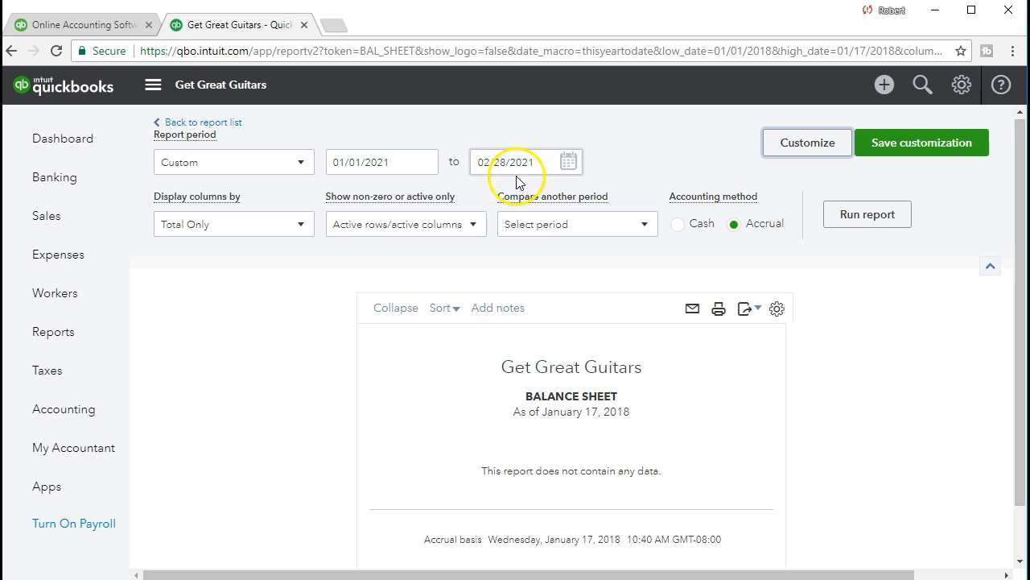
pyautogui.click(834, 232)
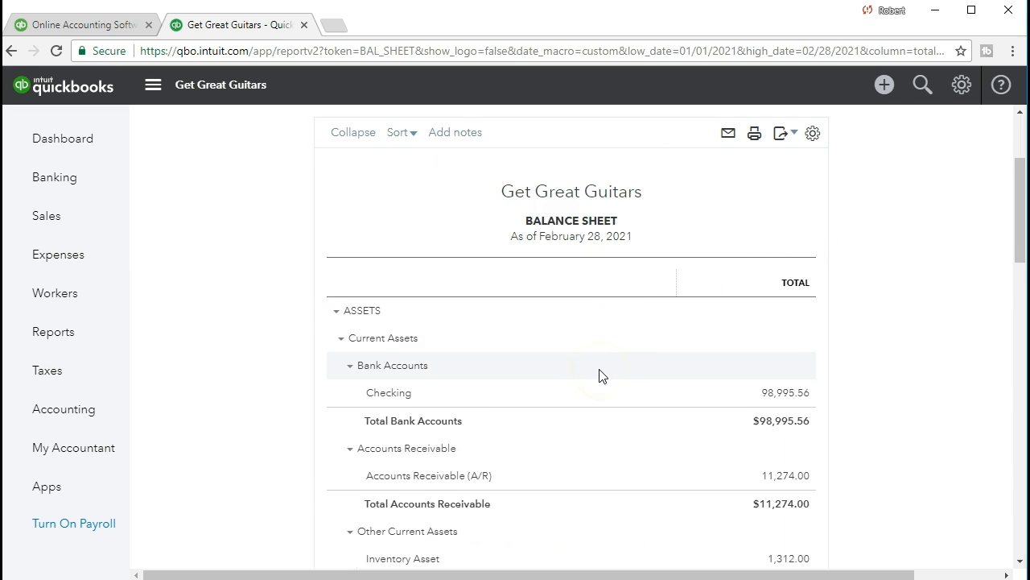
# Look through the balance sheet's assets and liabilities, and open the transaction report behind the Checking balance.
pyautogui.scroll(-1, 599, 375)
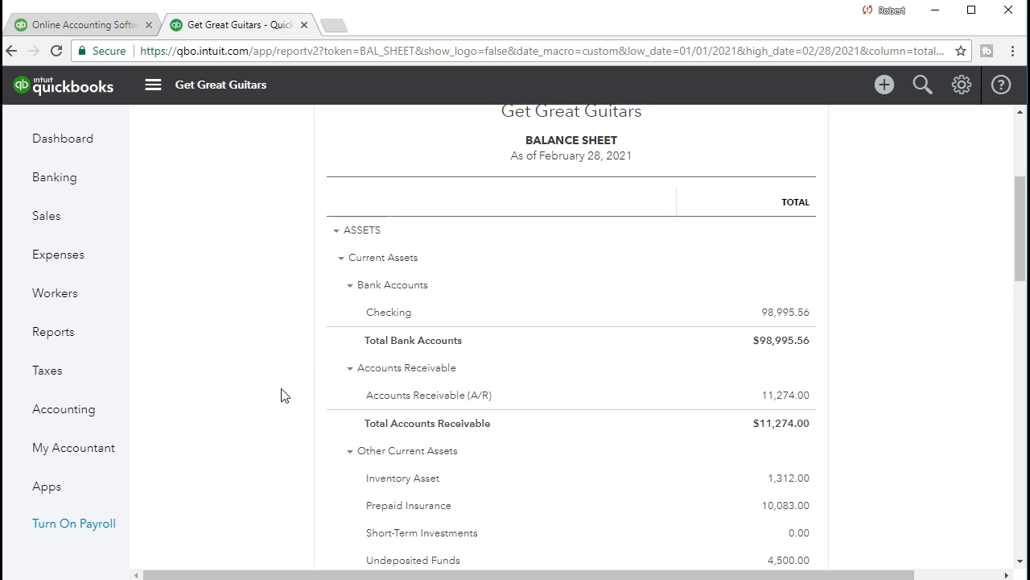
pyautogui.scroll(-2, 282, 395)
pyautogui.scroll(-1, 282, 394)
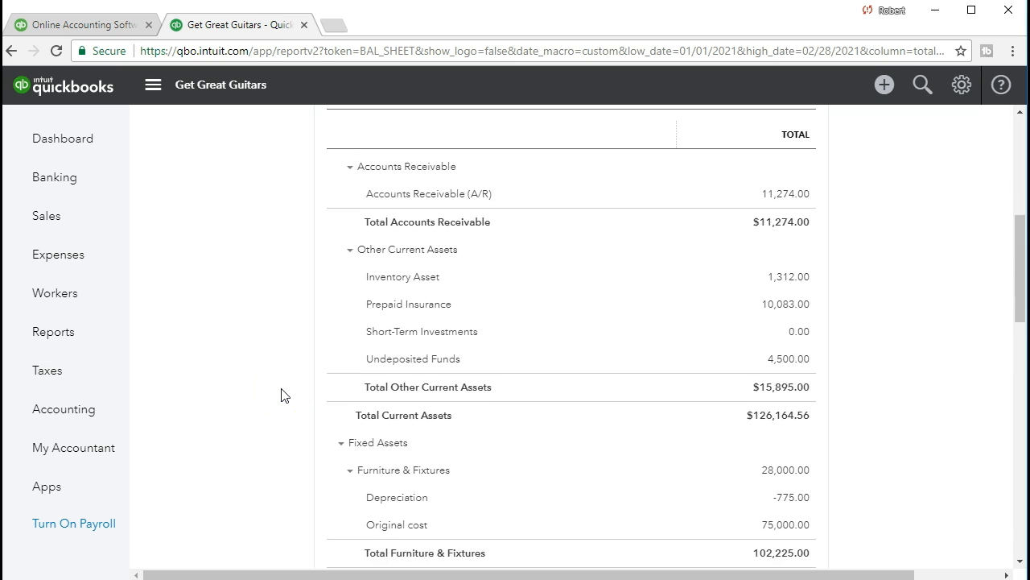
pyautogui.scroll(-5, 282, 394)
pyautogui.scroll(-4, 282, 394)
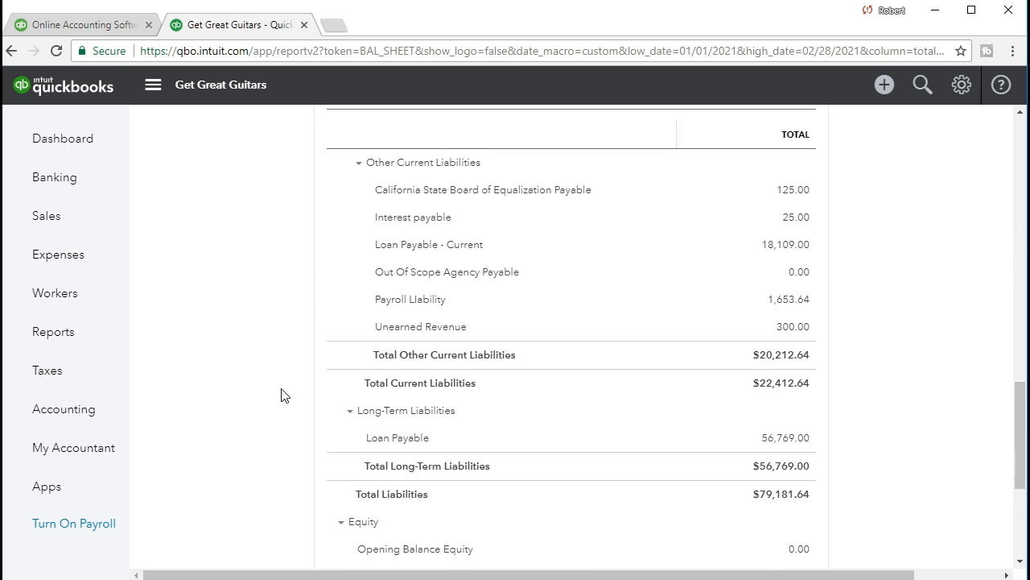
pyautogui.scroll(10, 282, 394)
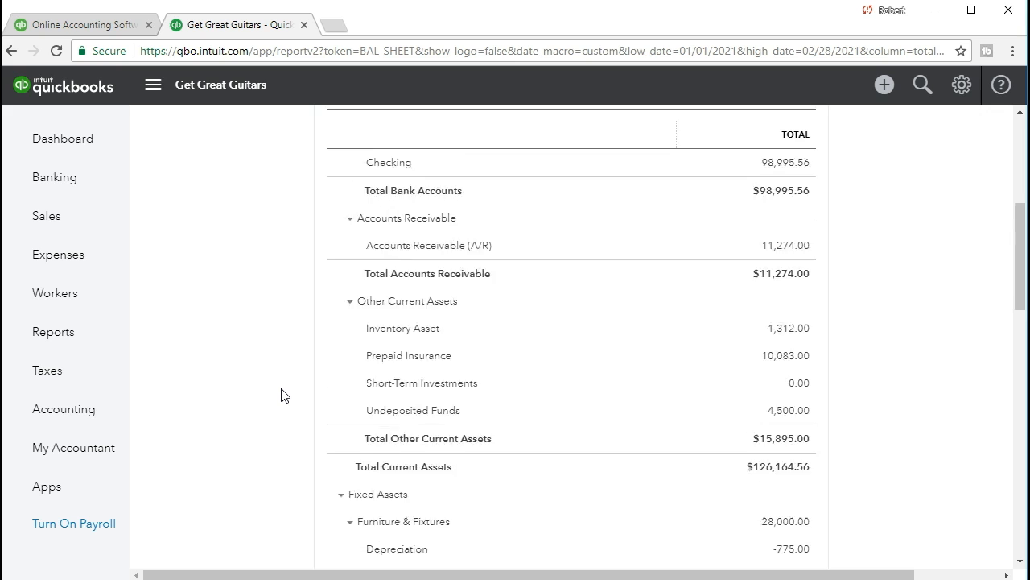
pyautogui.scroll(2, 282, 394)
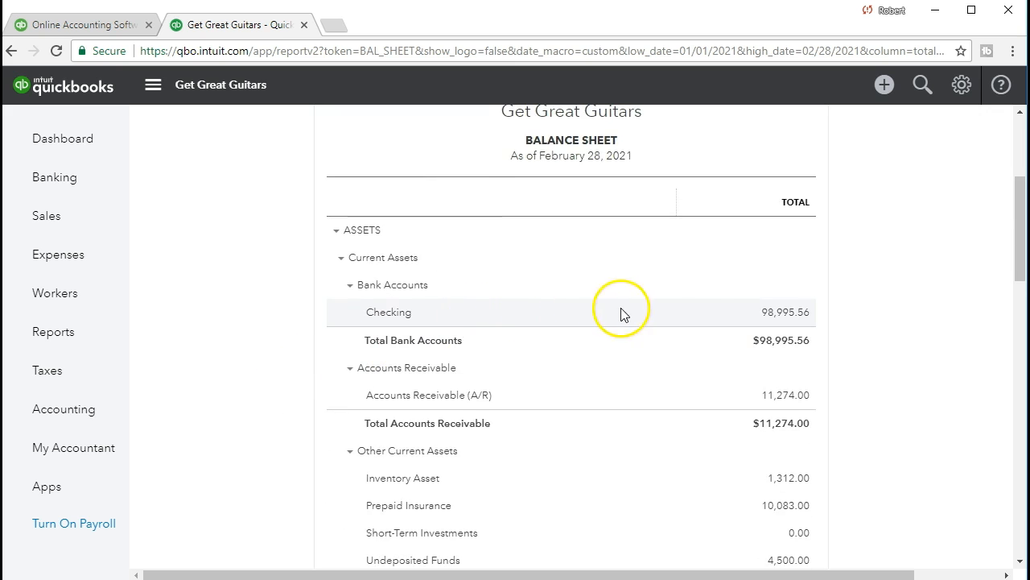
pyautogui.click(791, 322)
pyautogui.click(785, 313)
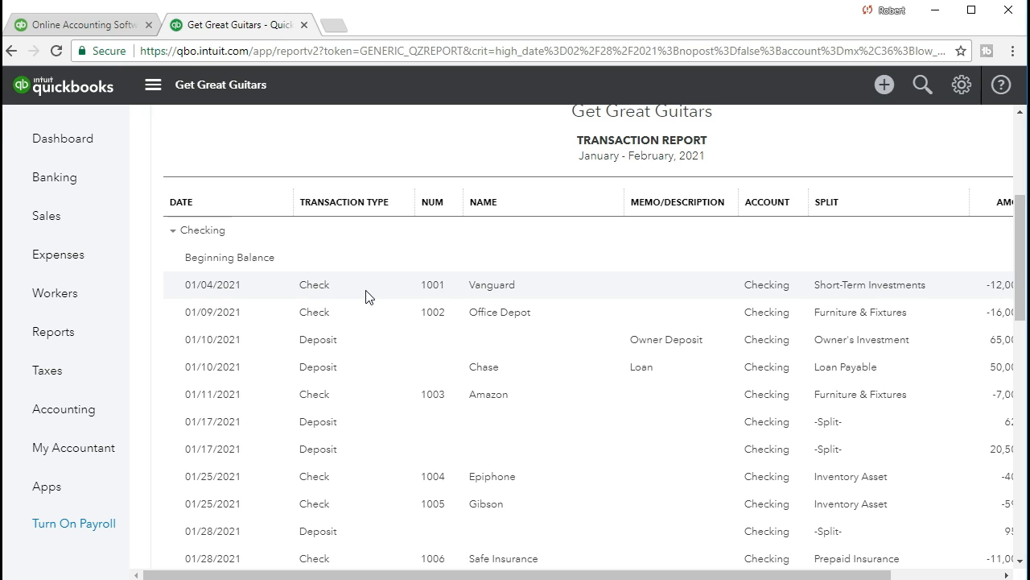
# Examine the transaction types, names and split accounts of the Checking transactions for January and February 2021.
pyautogui.scroll(-2, 366, 298)
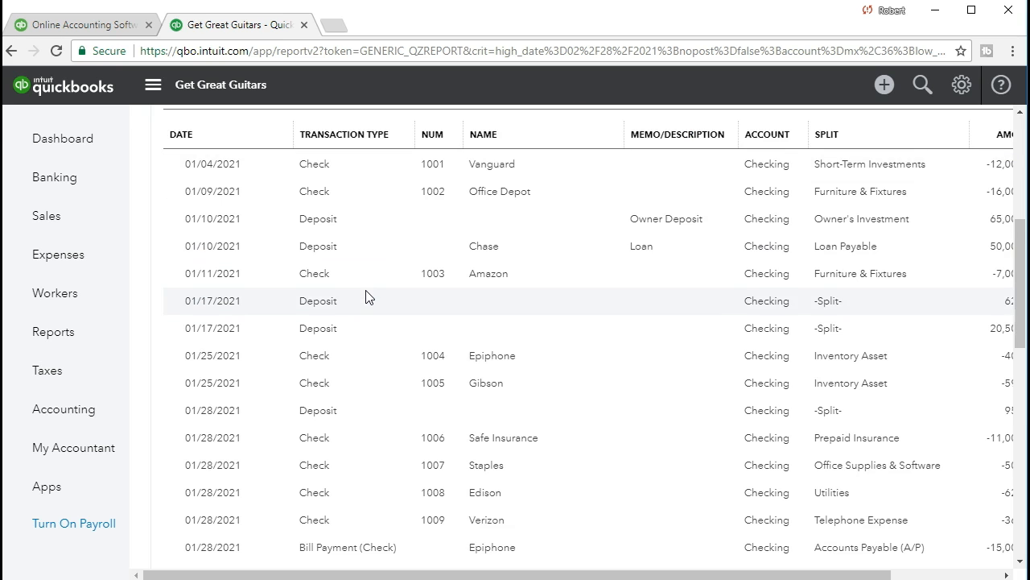
pyautogui.scroll(-1, 367, 297)
pyautogui.scroll(-1, 366, 297)
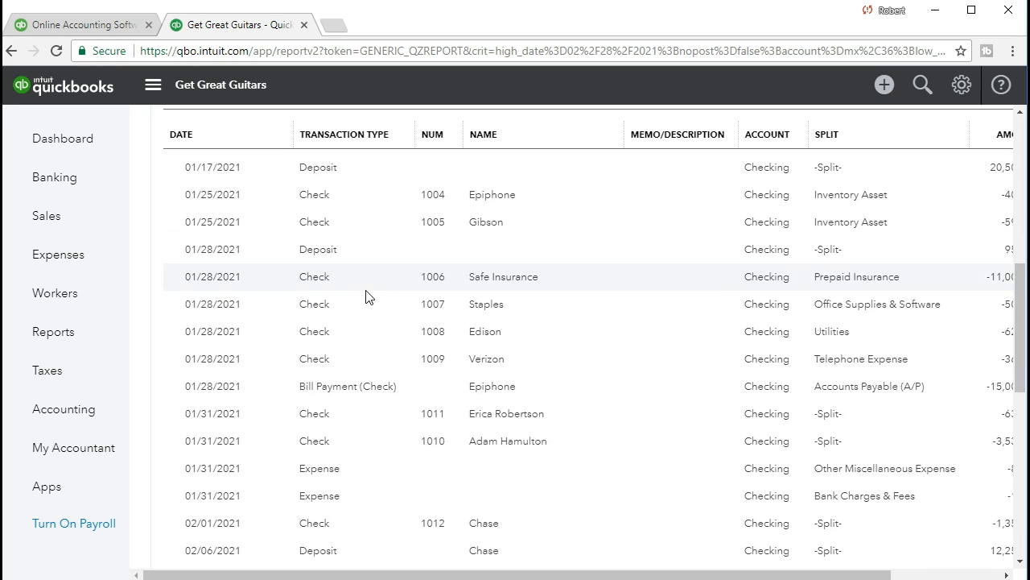
pyautogui.scroll(-1, 367, 297)
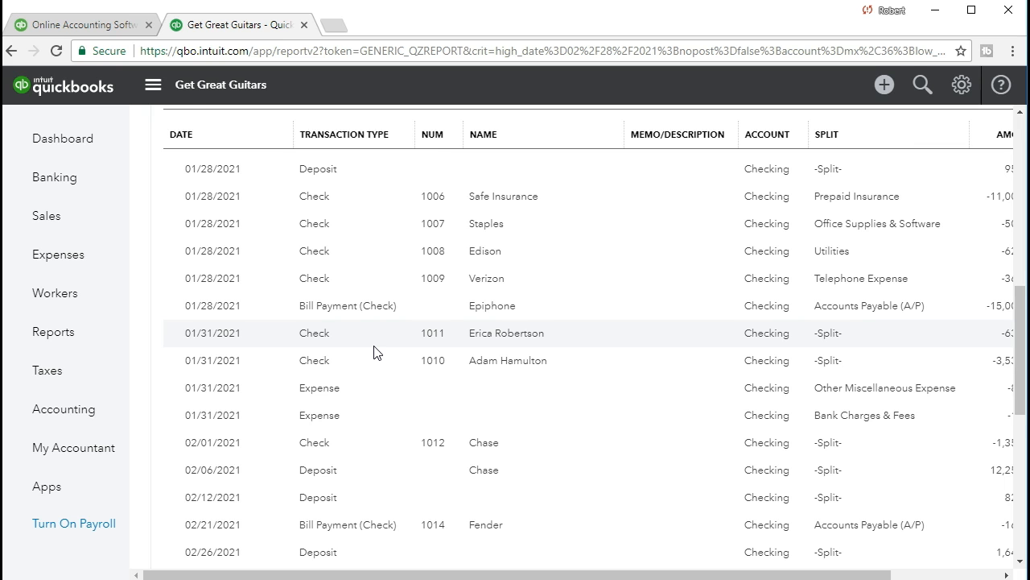
pyautogui.scroll(5, 374, 351)
pyautogui.scroll(-1, 366, 330)
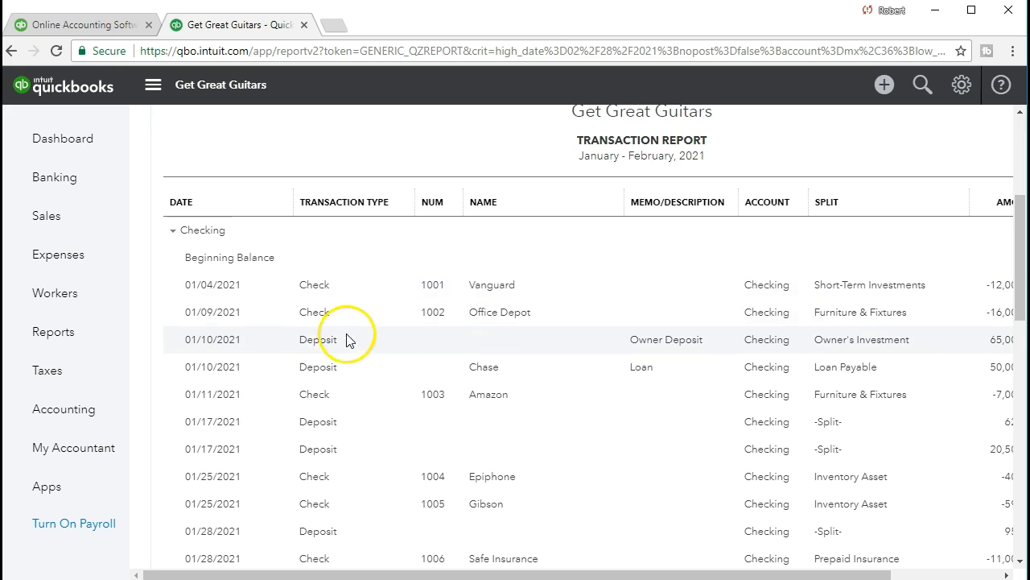
pyautogui.scroll(-4, 343, 348)
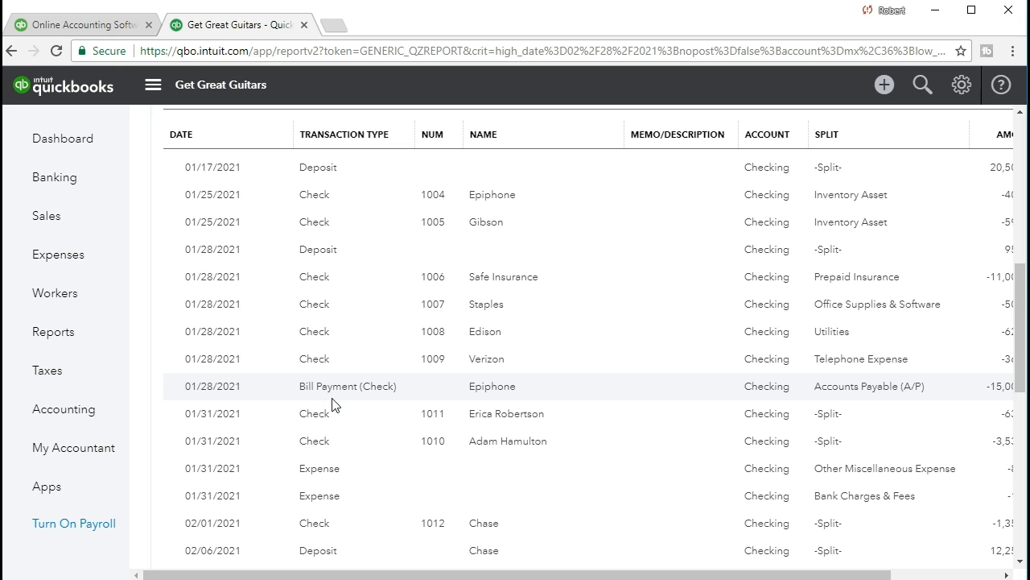
pyautogui.scroll(-1, 333, 404)
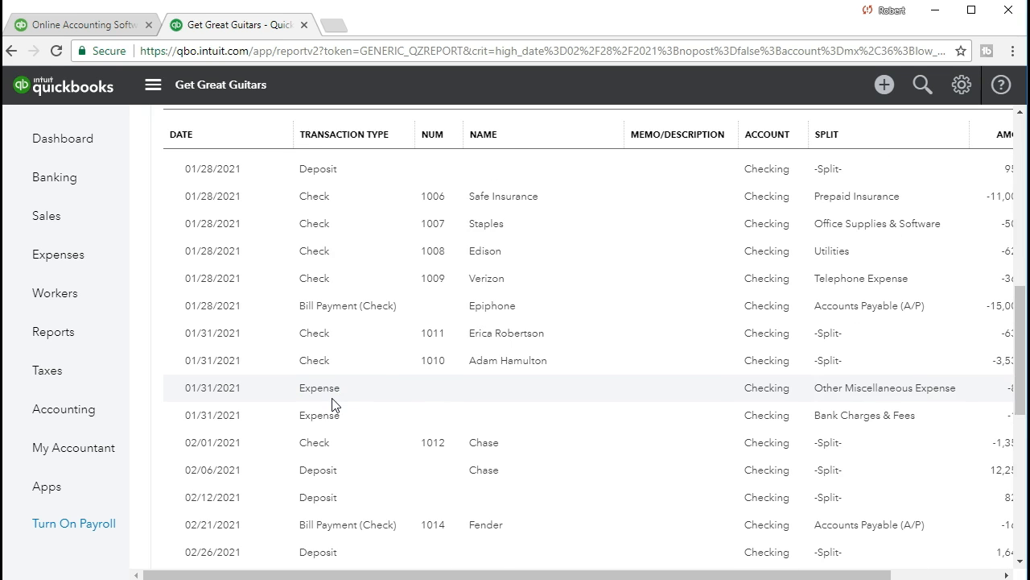
pyautogui.scroll(-2, 333, 404)
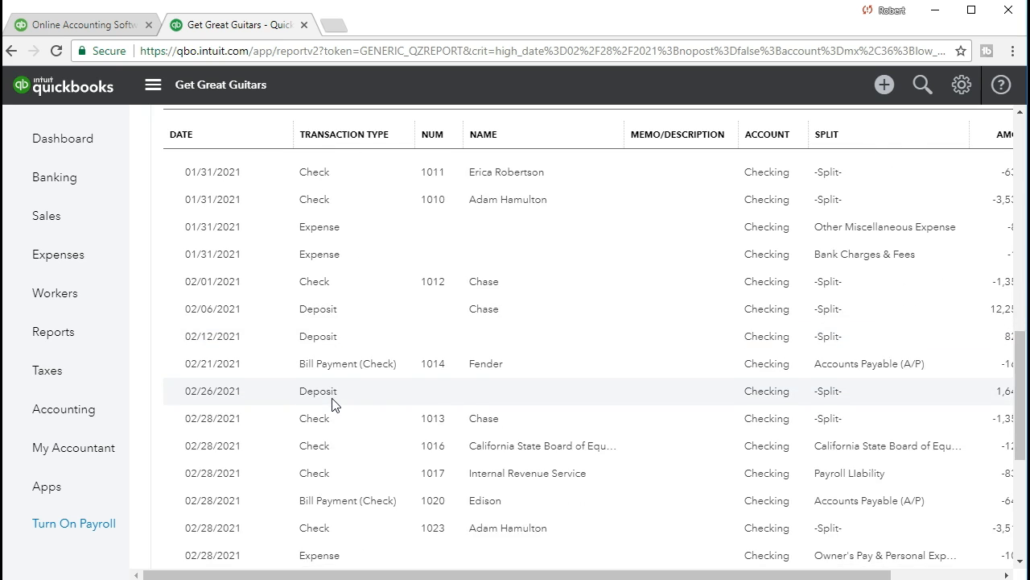
pyautogui.scroll(-1, 334, 404)
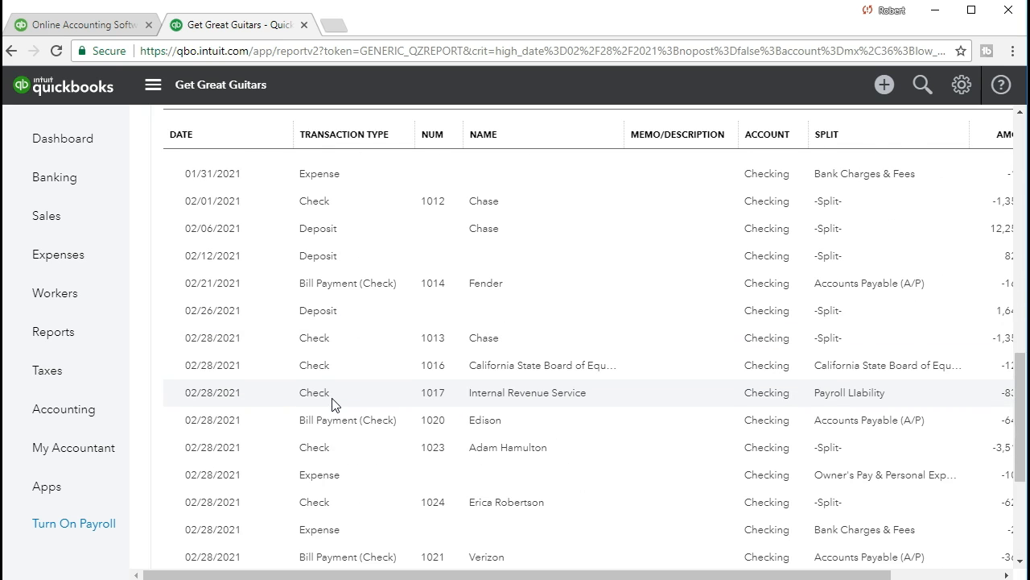
pyautogui.scroll(15, 335, 404)
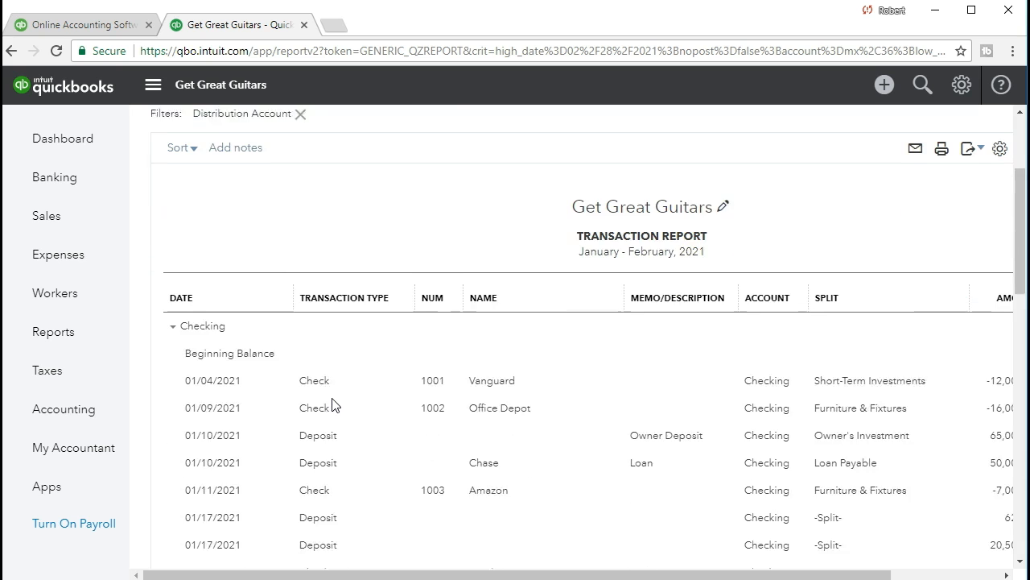
# Open the Amazon check dated 01/11/2021, review its payee, account details and item details, and close it without changes.
pyautogui.scroll(-1, 335, 404)
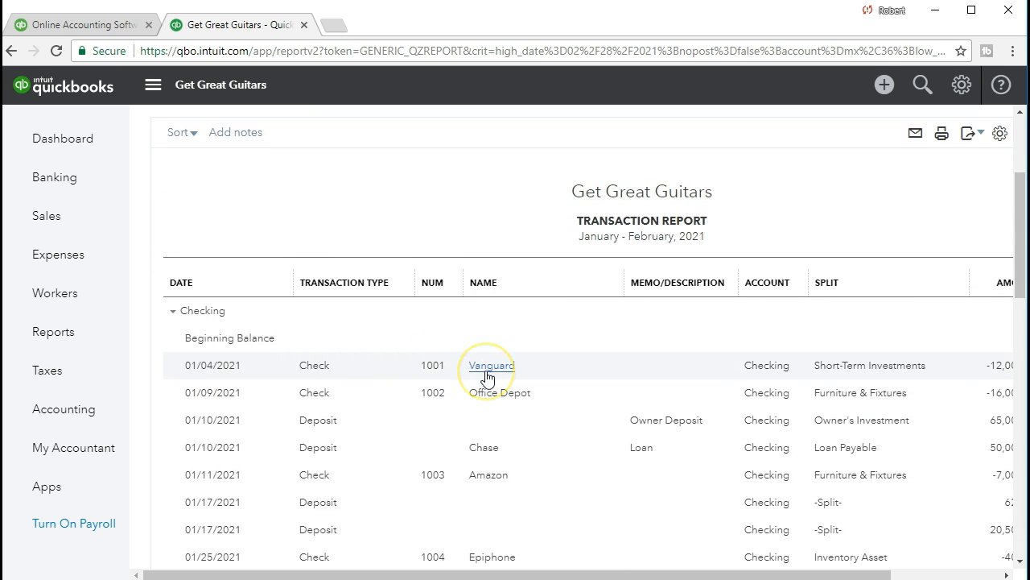
pyautogui.scroll(-1, 488, 378)
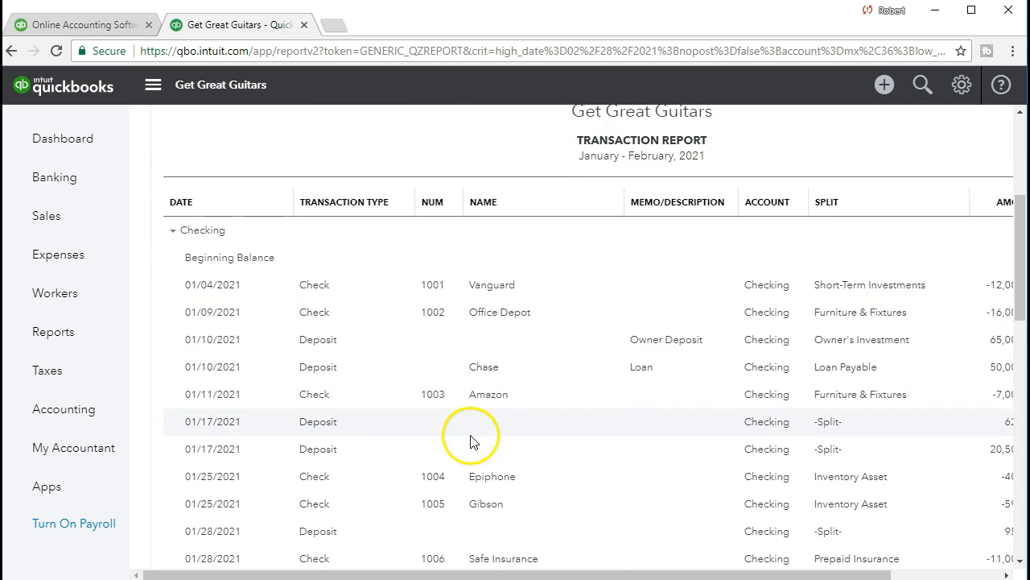
pyautogui.click(481, 396)
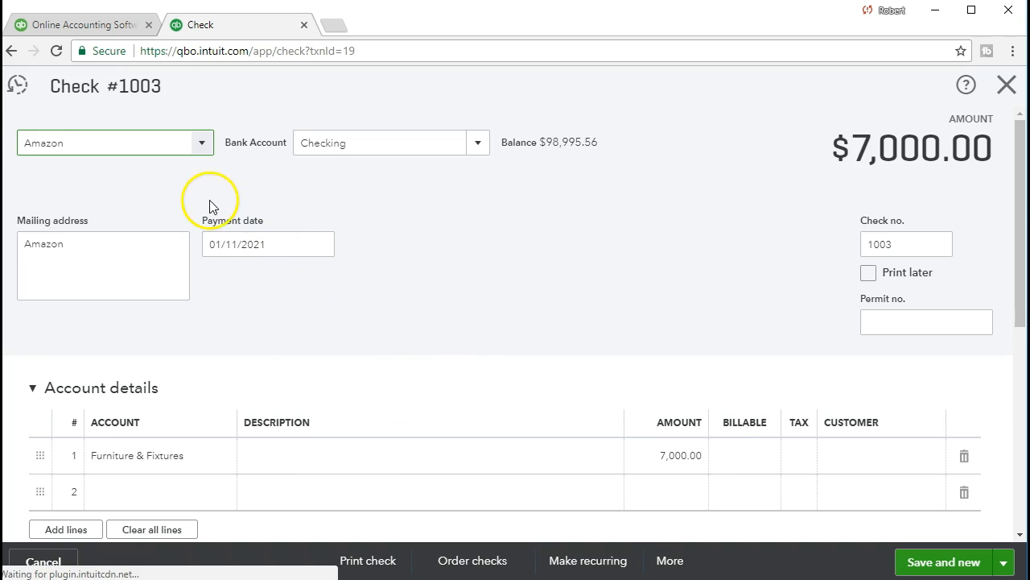
pyautogui.click(90, 177)
pyautogui.scroll(-2, 430, 242)
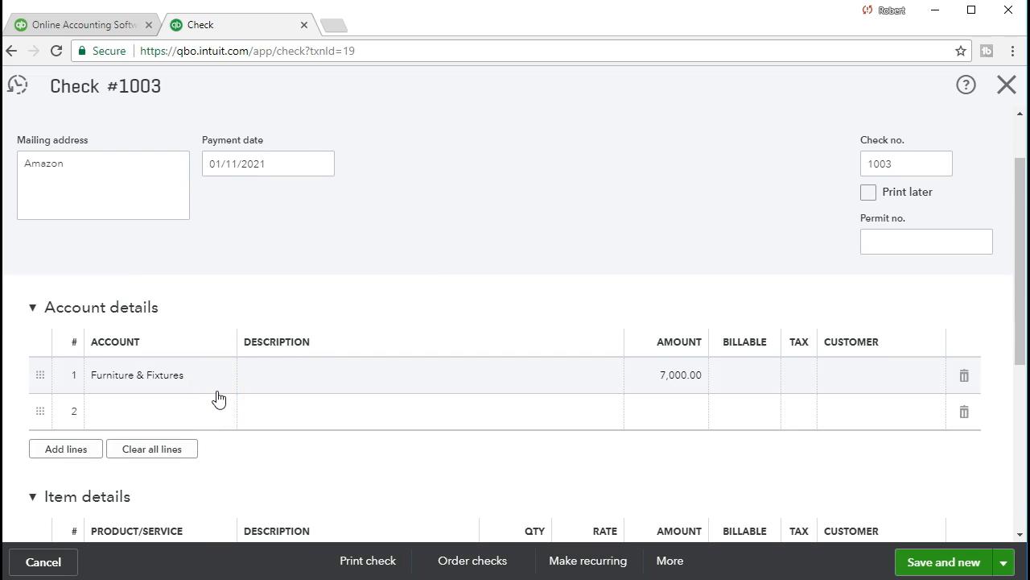
pyautogui.scroll(-1, 218, 396)
pyautogui.scroll(-2, 219, 397)
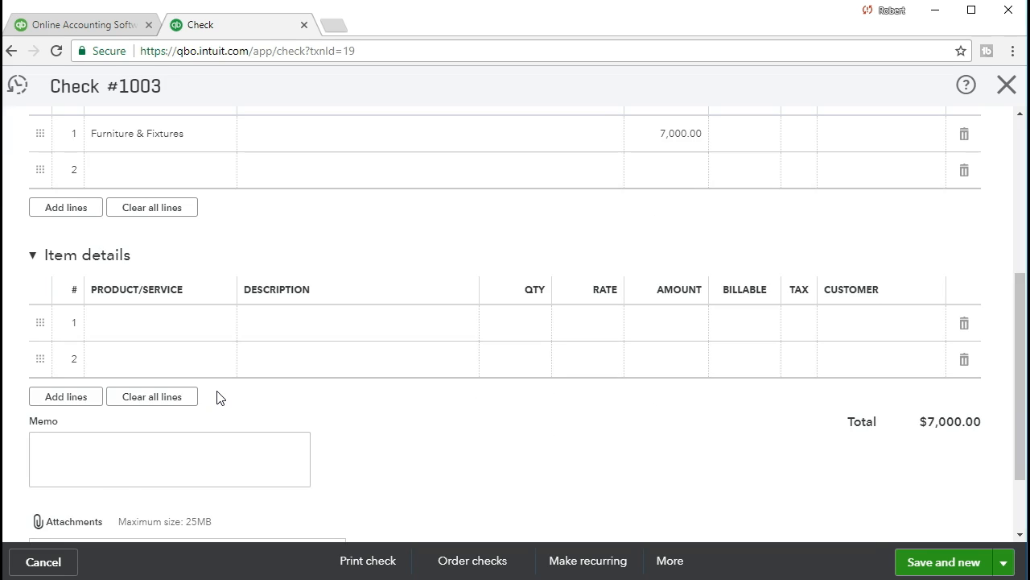
pyautogui.scroll(5, 218, 396)
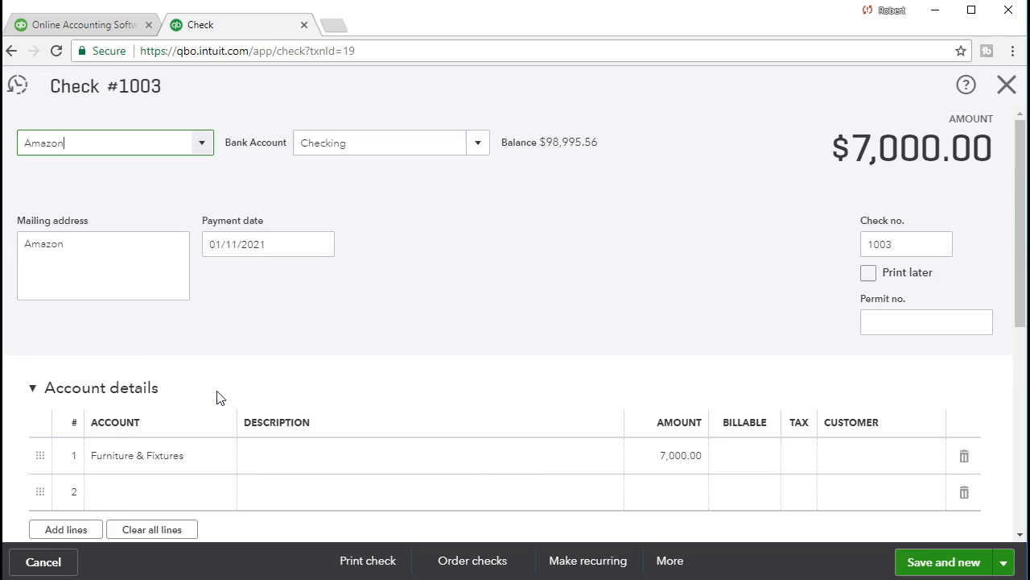
pyautogui.click(1003, 87)
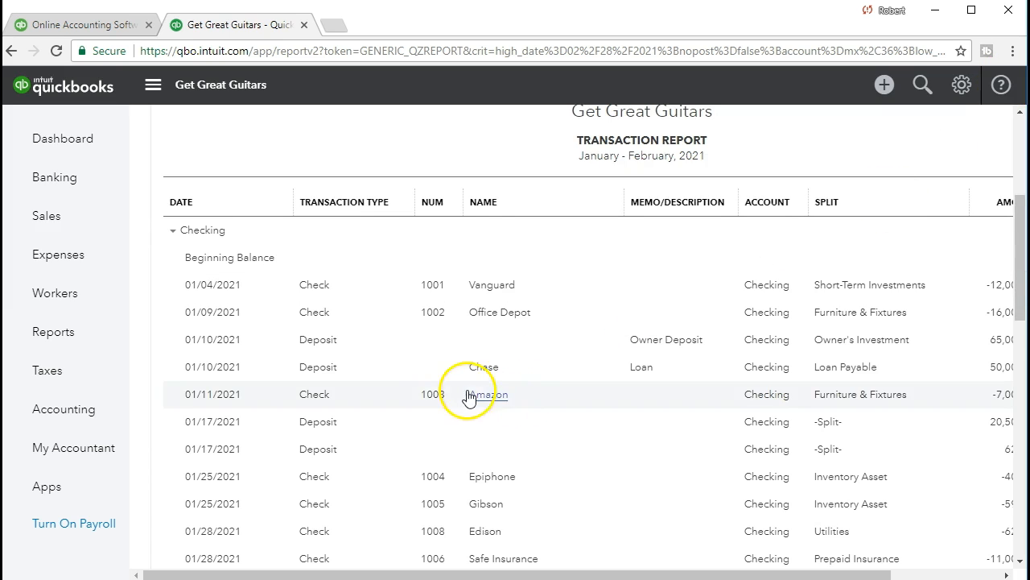
# Open the Chase loan deposit dated 01/10/2021, review its account, date and amount, and close it without changes.
pyautogui.scroll(-2, 470, 397)
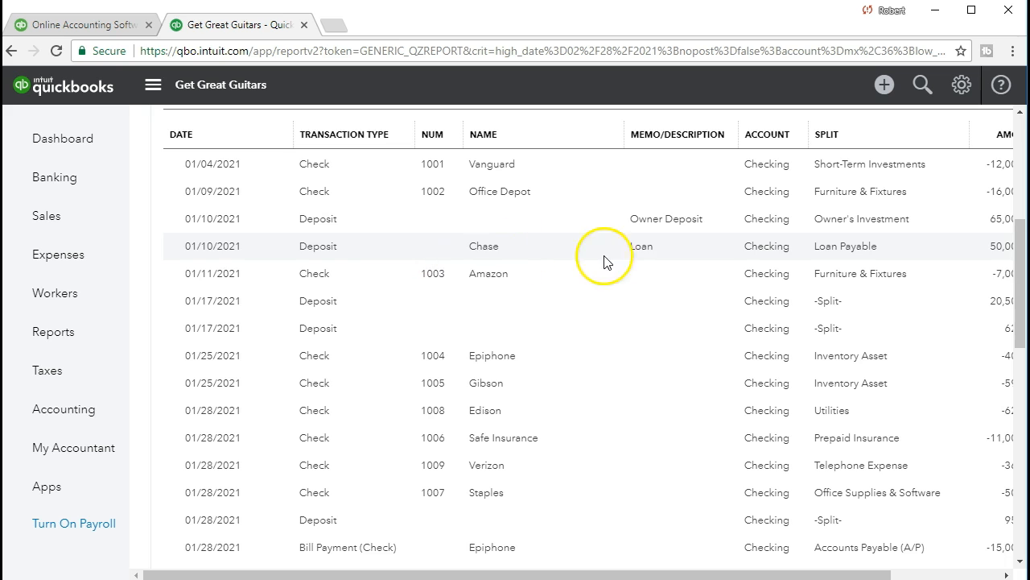
pyautogui.click(318, 254)
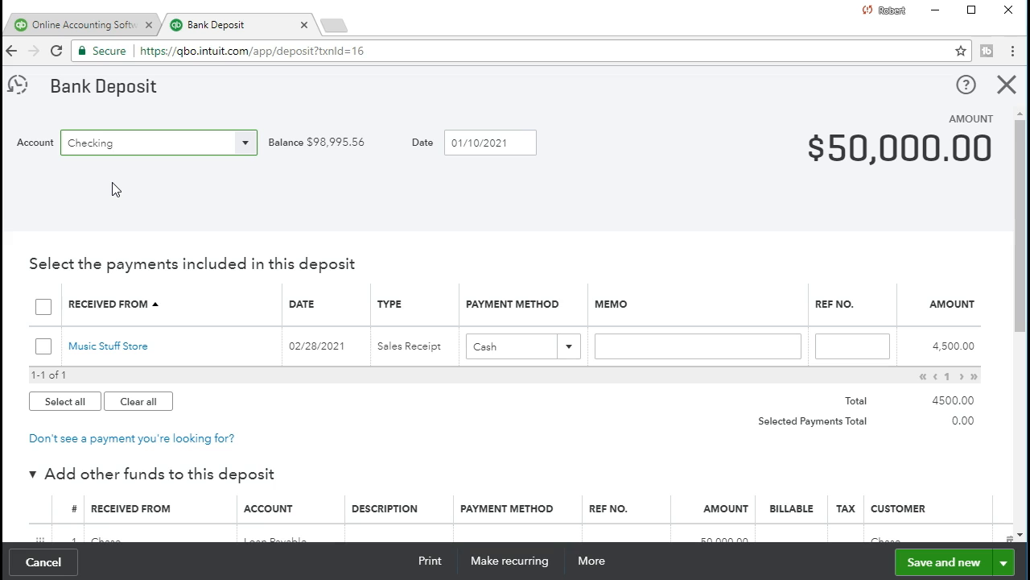
pyautogui.click(1014, 90)
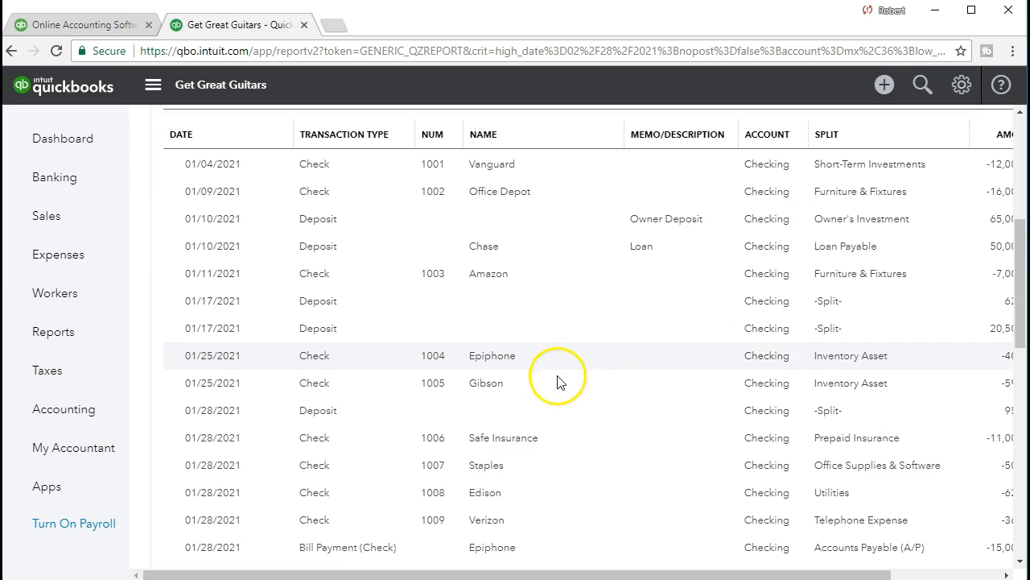
# Open the Epiphone bill payment dated 01/28/2021, review its payment details and outstanding transactions, and close it without changes.
pyautogui.scroll(-2, 371, 374)
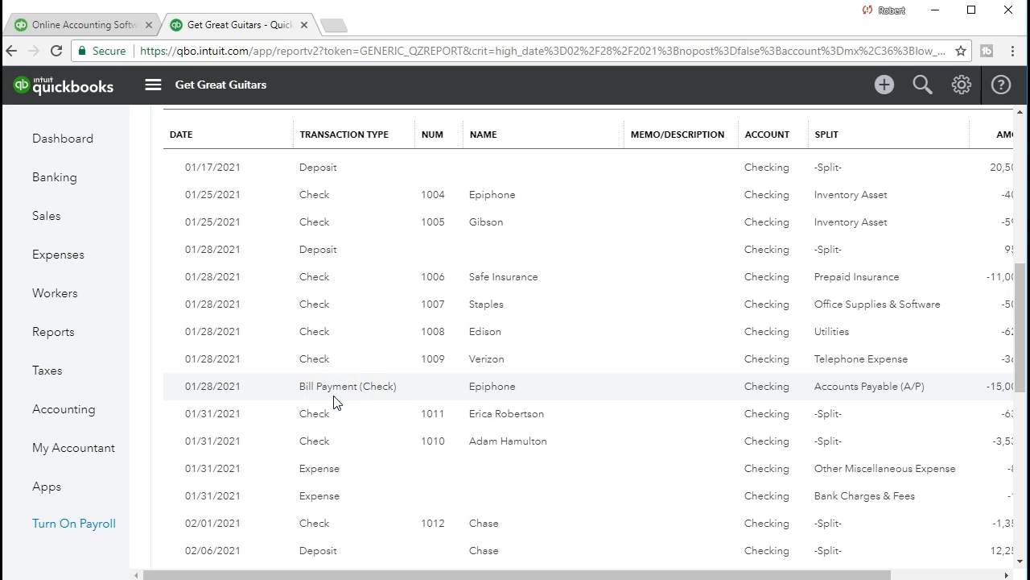
pyautogui.click(363, 398)
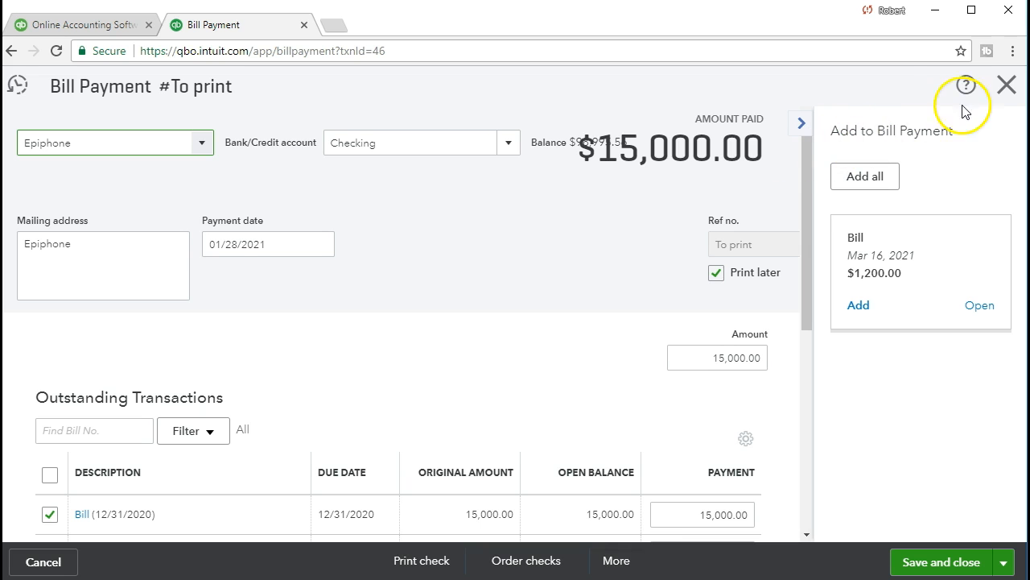
pyautogui.click(1006, 85)
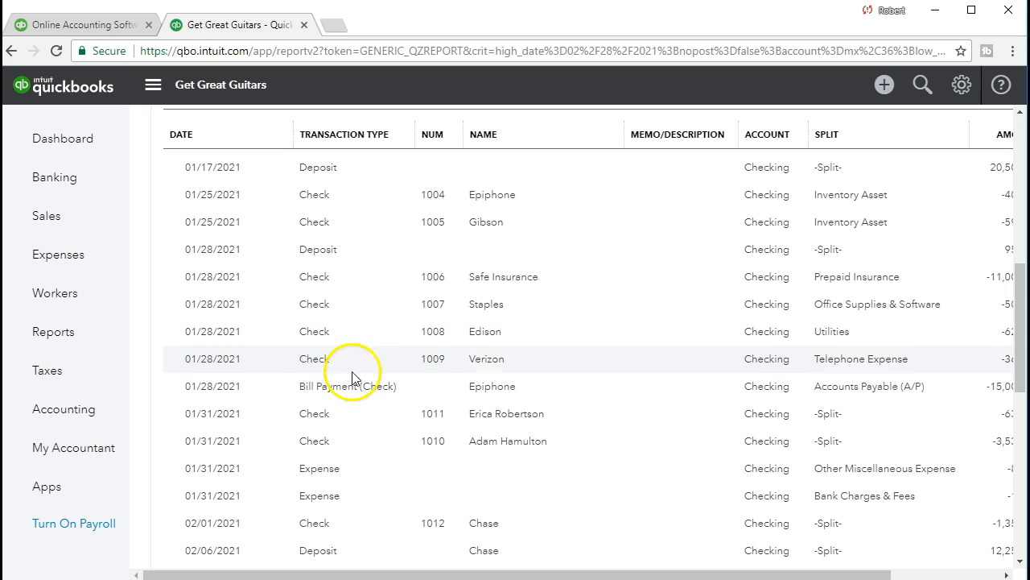
# Look through the remaining Checking transactions down to the report total, comparing the checks, deposits, expenses and bill payments.
pyautogui.scroll(-1, 373, 425)
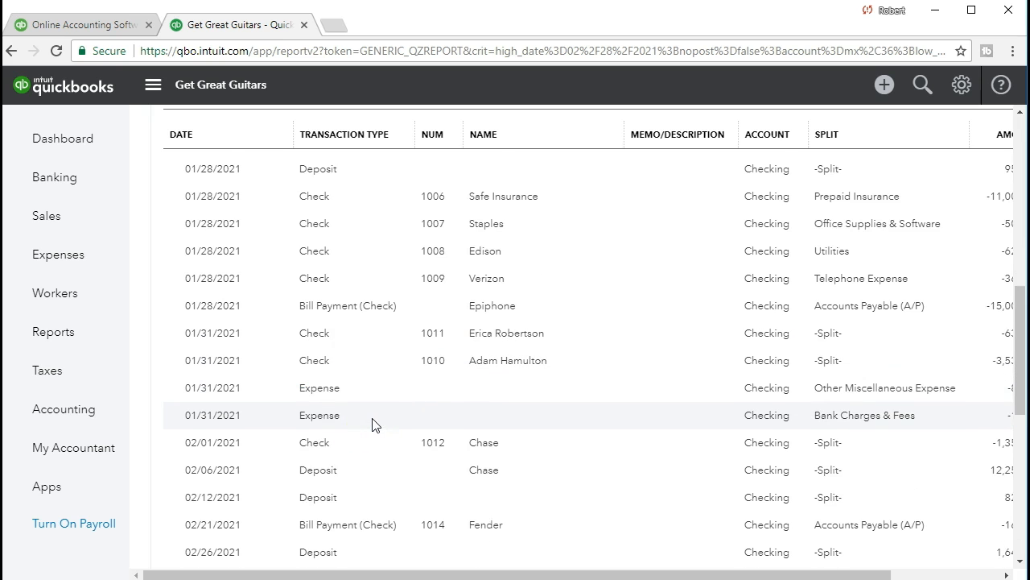
pyautogui.scroll(-3, 372, 425)
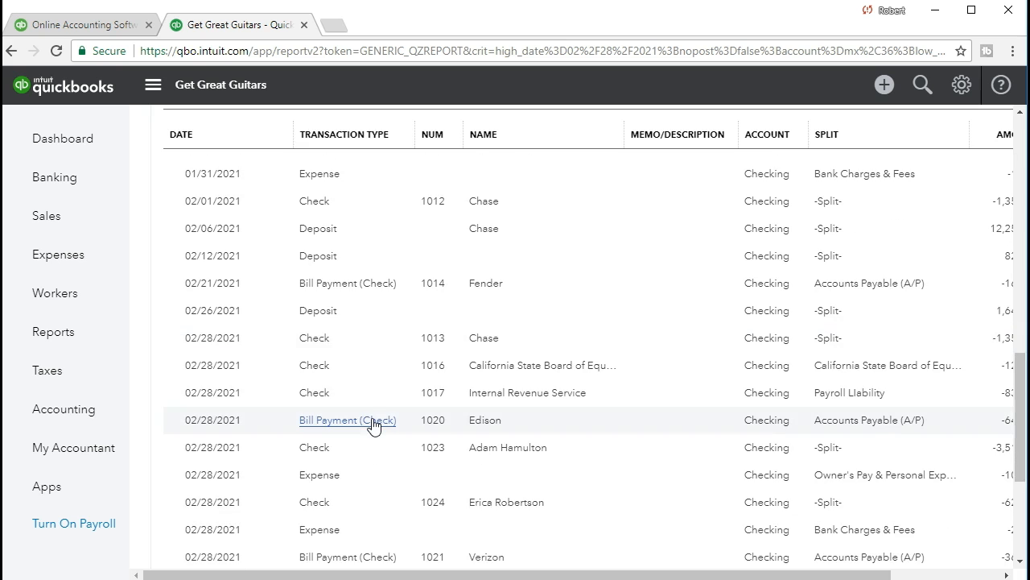
pyautogui.scroll(-2, 373, 424)
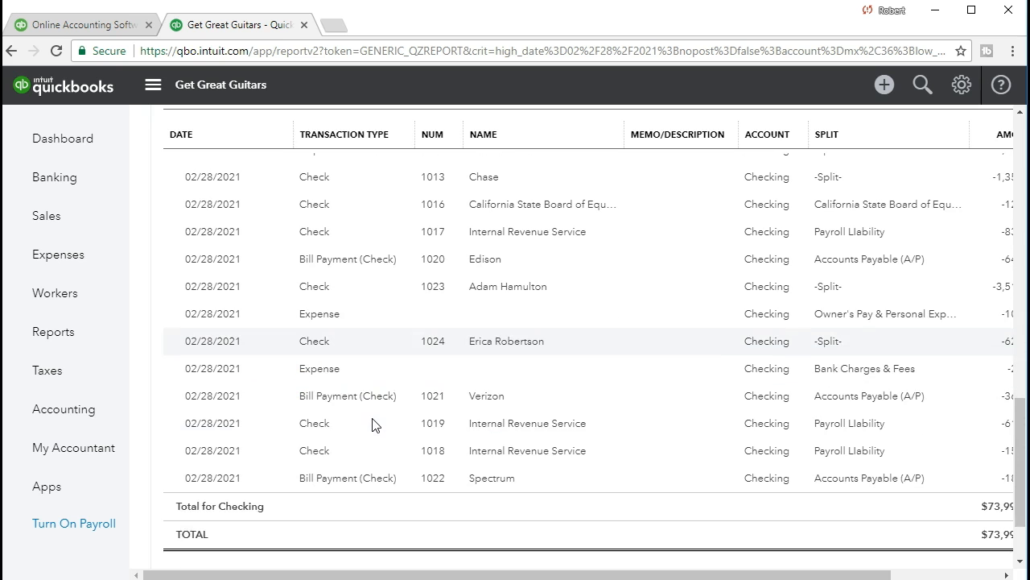
pyautogui.click(370, 464)
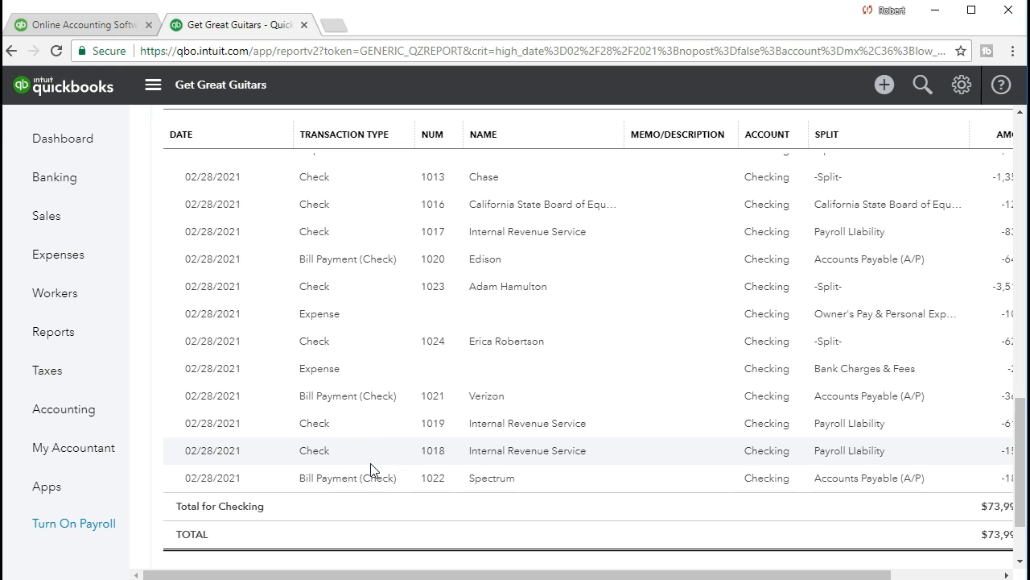
# Review the customer, vendor, employee and other transaction forms available to create, and return to the report without creating one.
pyautogui.click(885, 85)
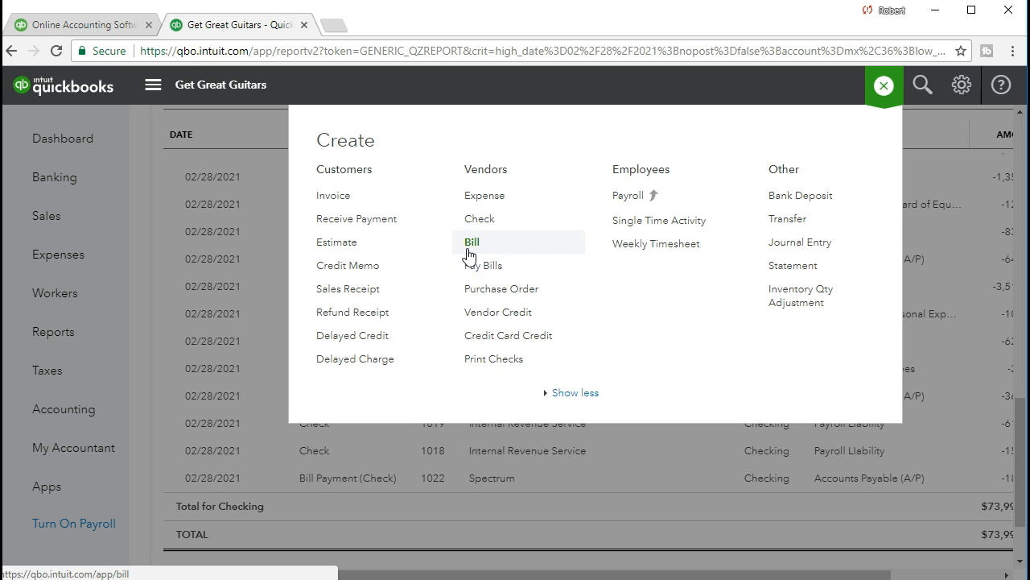
pyautogui.click(477, 271)
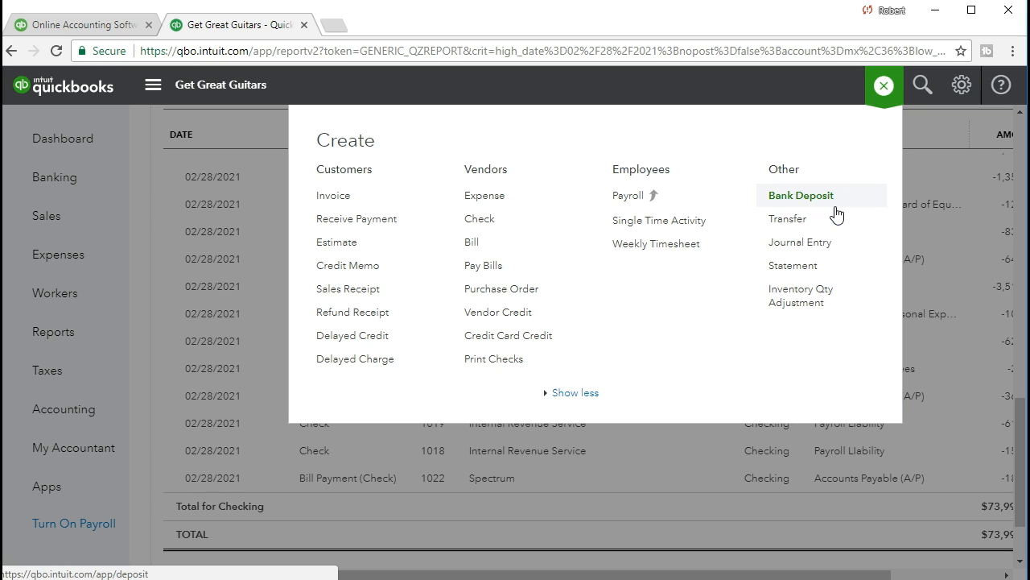
pyautogui.click(617, 496)
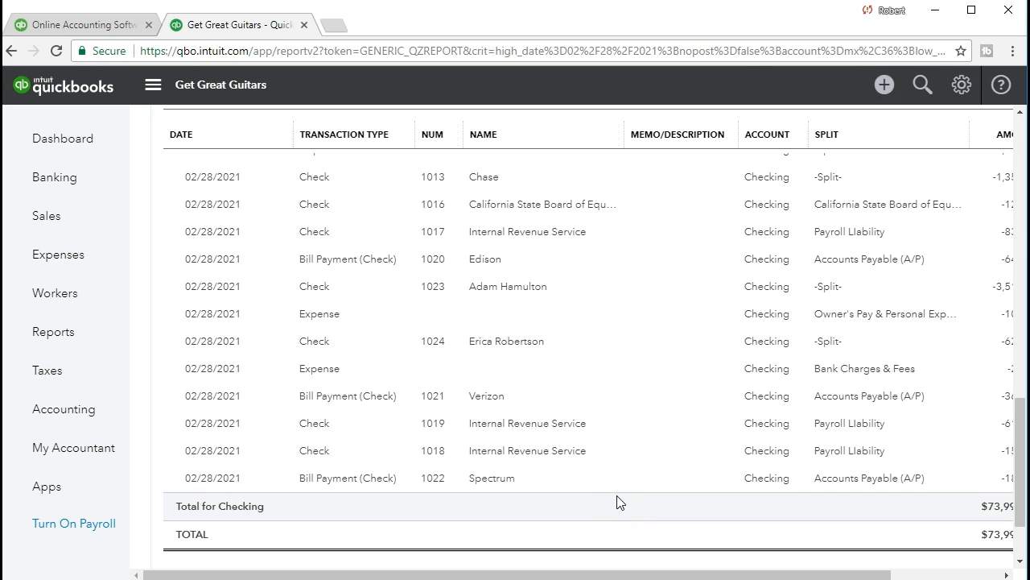
# Find the Profit and Loss report in the report list and open it.
pyautogui.click(60, 342)
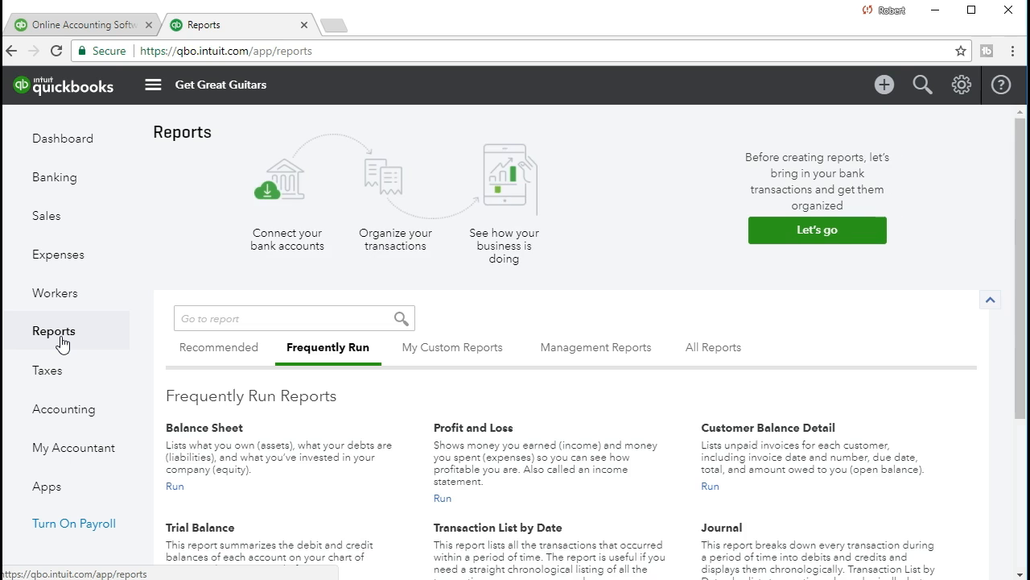
pyautogui.click(256, 322)
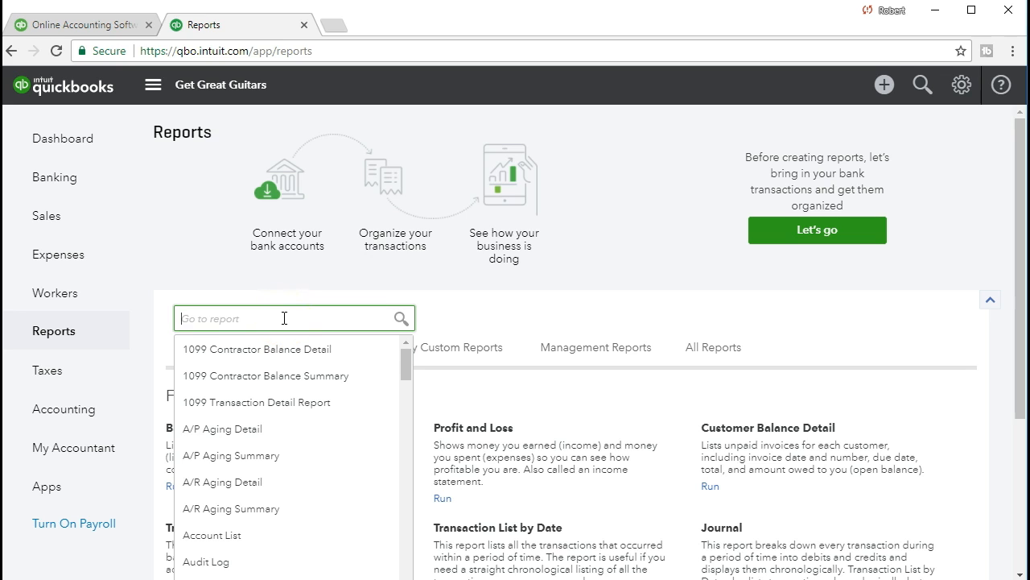
pyautogui.write('Profi')
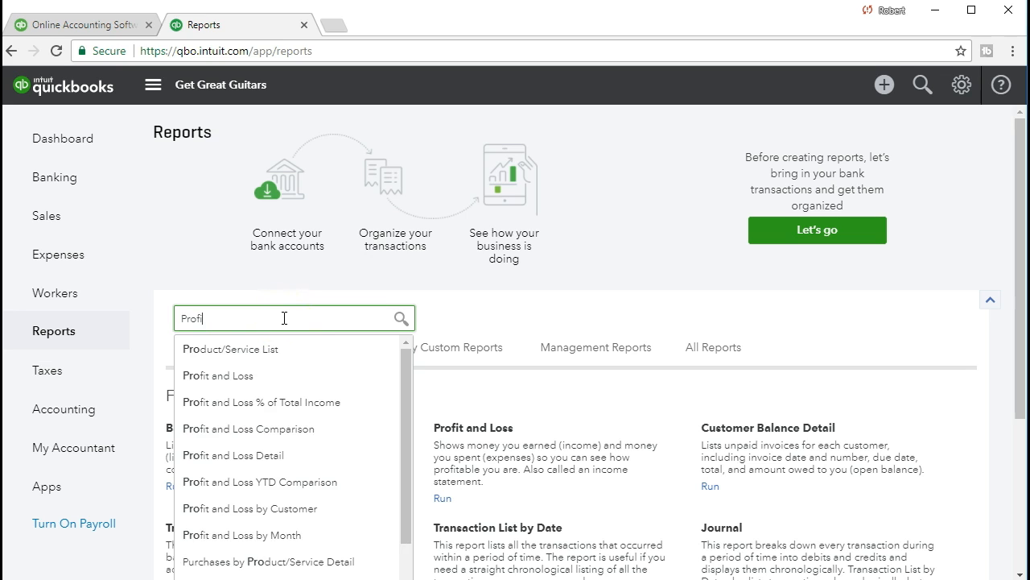
pyautogui.click(252, 351)
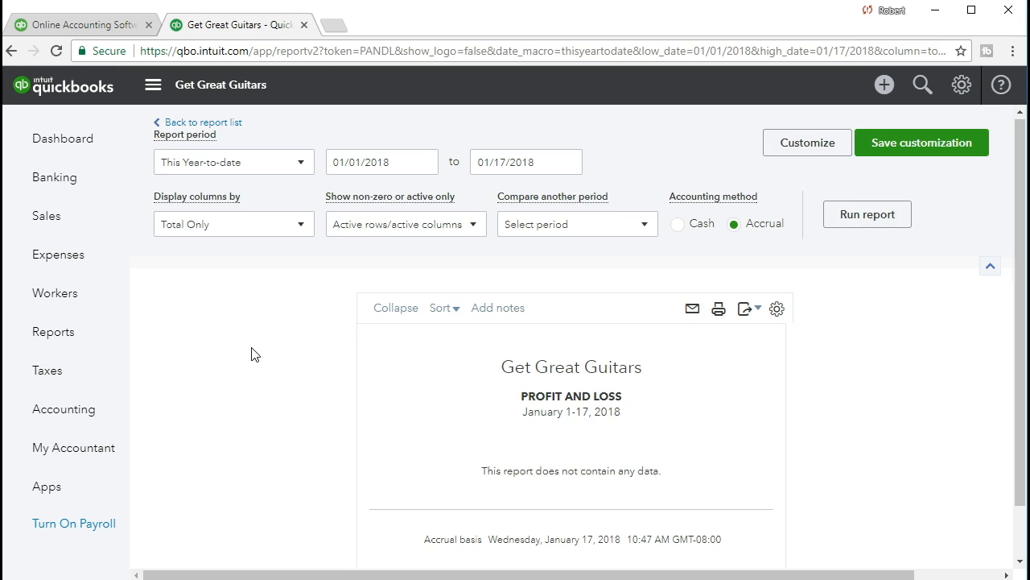
# Set the Profit and Loss report period to 01/01/2021 through 02/28/2021 and run the report.
pyautogui.click(405, 161)
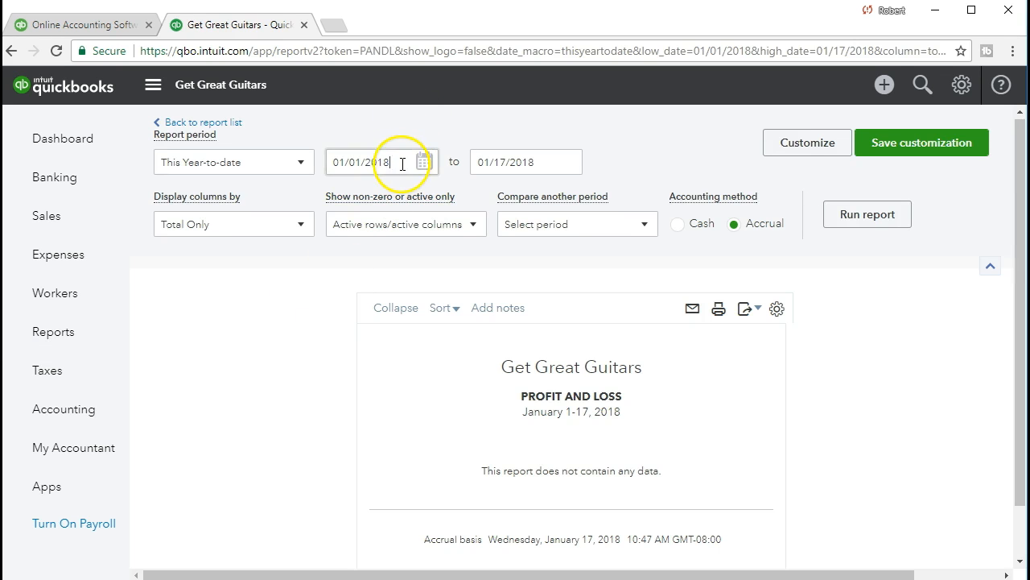
pyautogui.moveTo(405, 161); pyautogui.dragTo(270, 177)
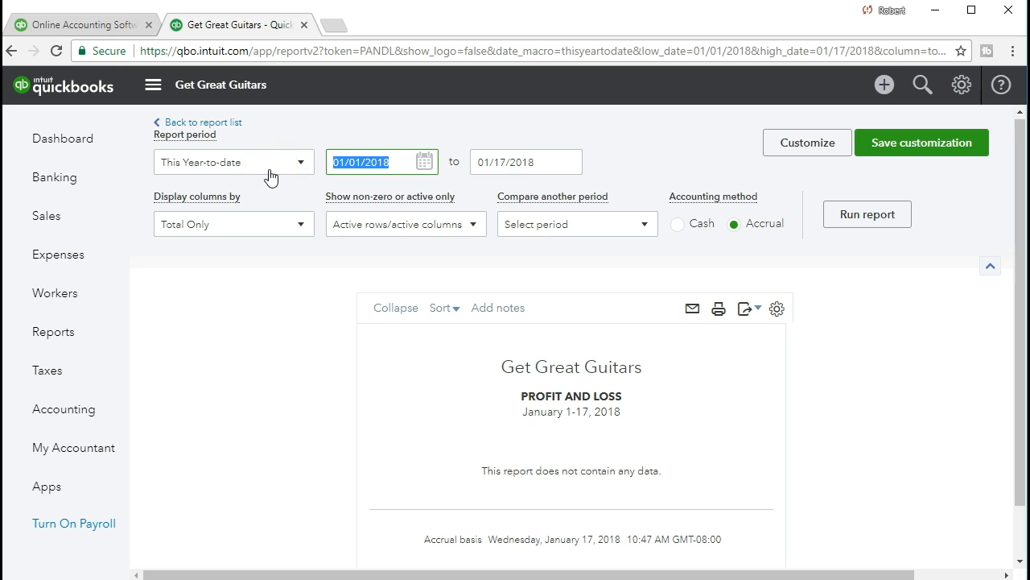
pyautogui.write('01/01/2021')
pyautogui.press('Tab')
pyautogui.write('02/28/2021')
pyautogui.press('Tab')
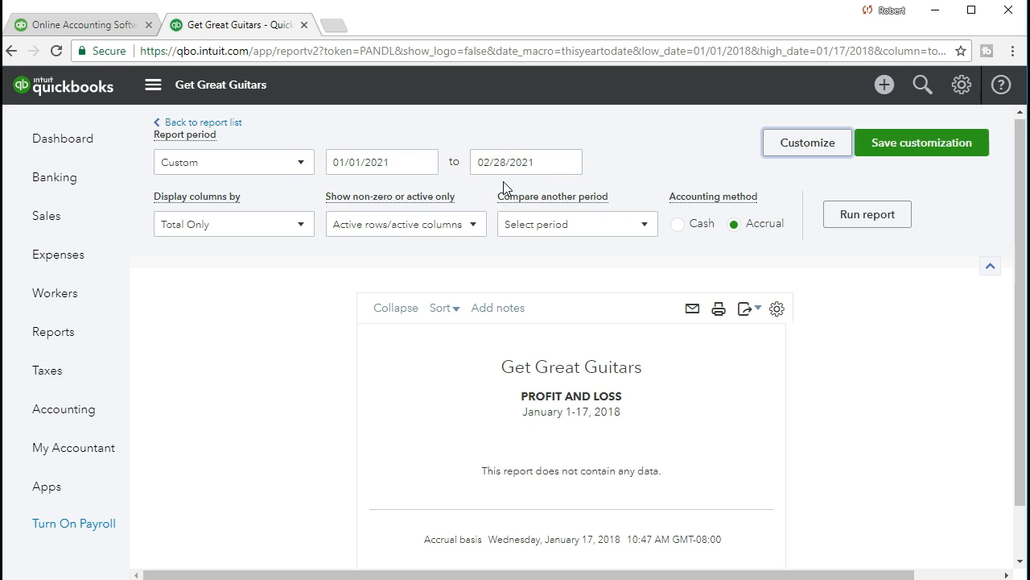
pyautogui.click(838, 226)
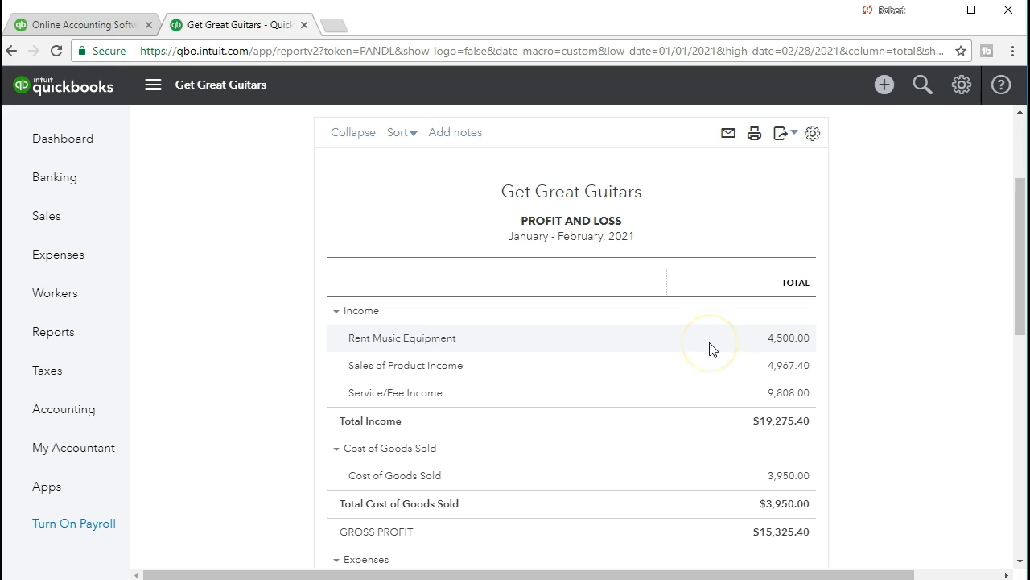
# Look through the income, cost of goods sold and expenses, and open the transaction report behind Service/Fee Income.
pyautogui.scroll(-1, 711, 350)
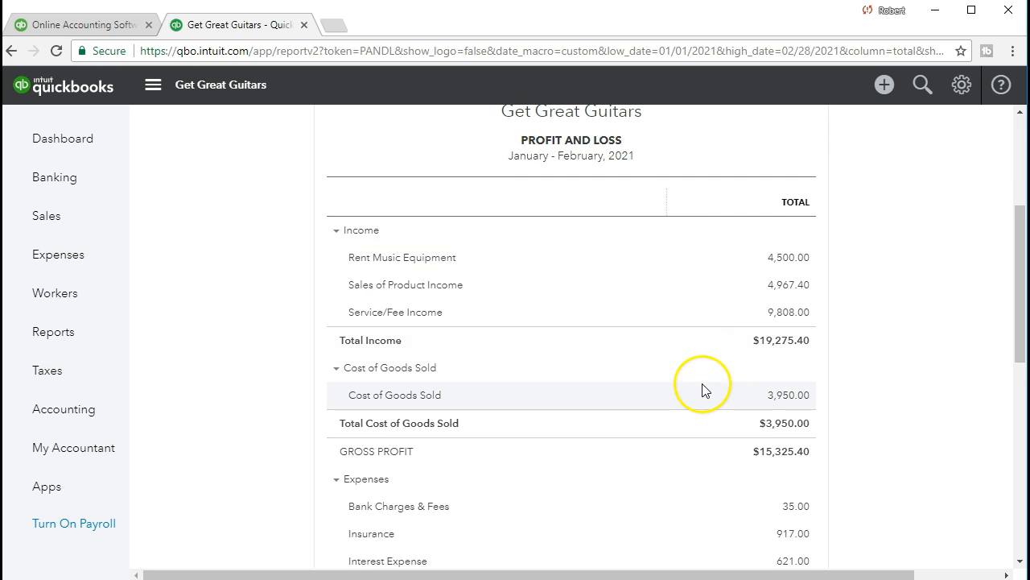
pyautogui.scroll(-2, 702, 390)
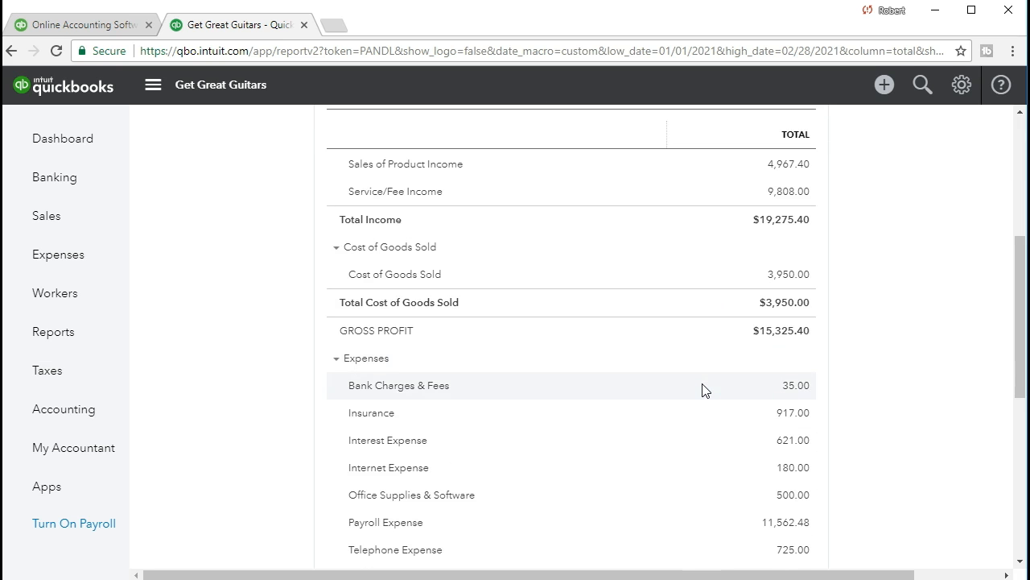
pyautogui.scroll(3, 703, 391)
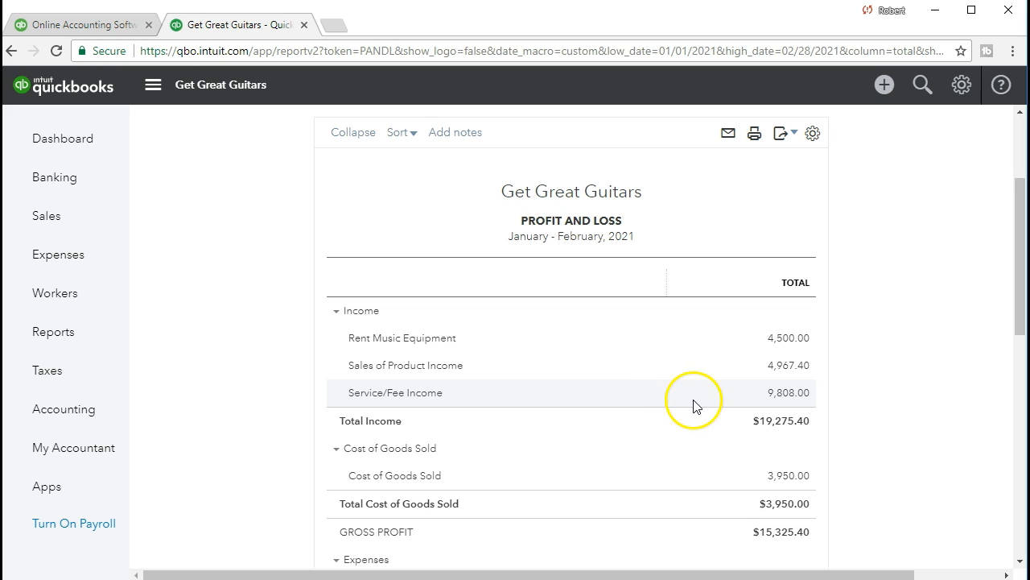
pyautogui.click(784, 394)
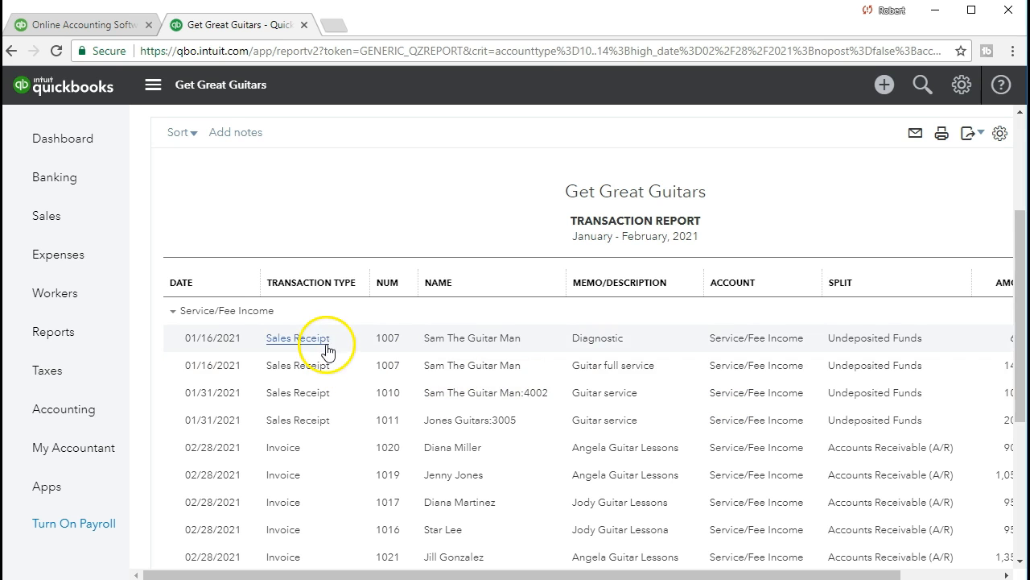
# Look through the Service/Fee Income transactions, open the first sales receipt dated 01/16/2021, review its details and line items, and close it without changes.
pyautogui.scroll(-2, 333, 364)
pyautogui.scroll(-2, 333, 414)
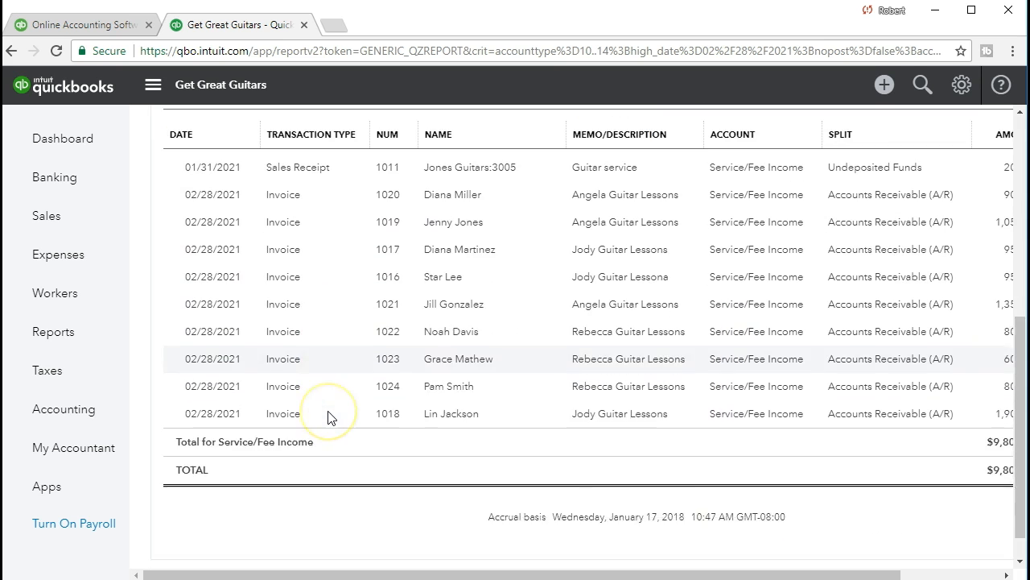
pyautogui.scroll(3, 329, 417)
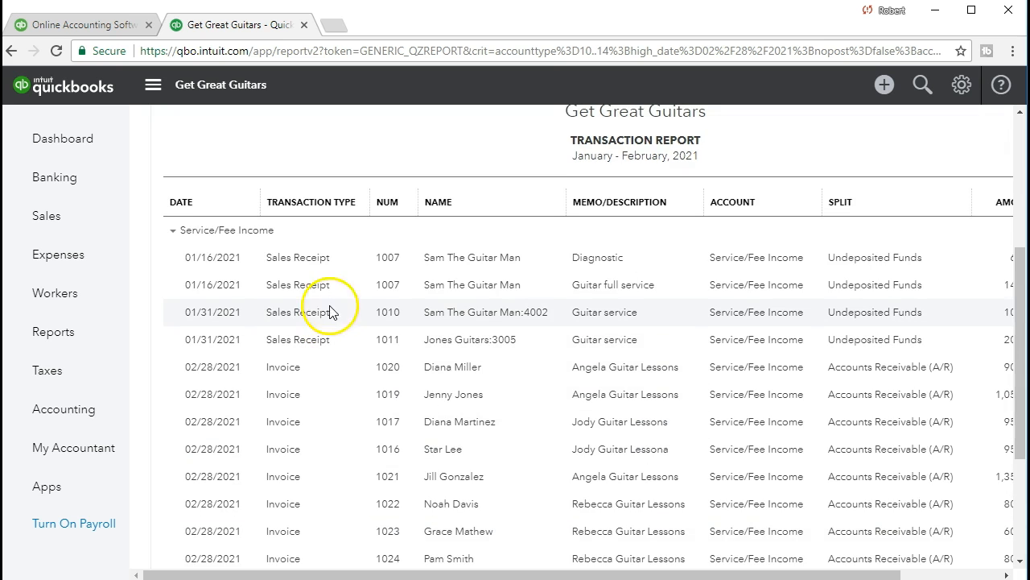
pyautogui.click(312, 269)
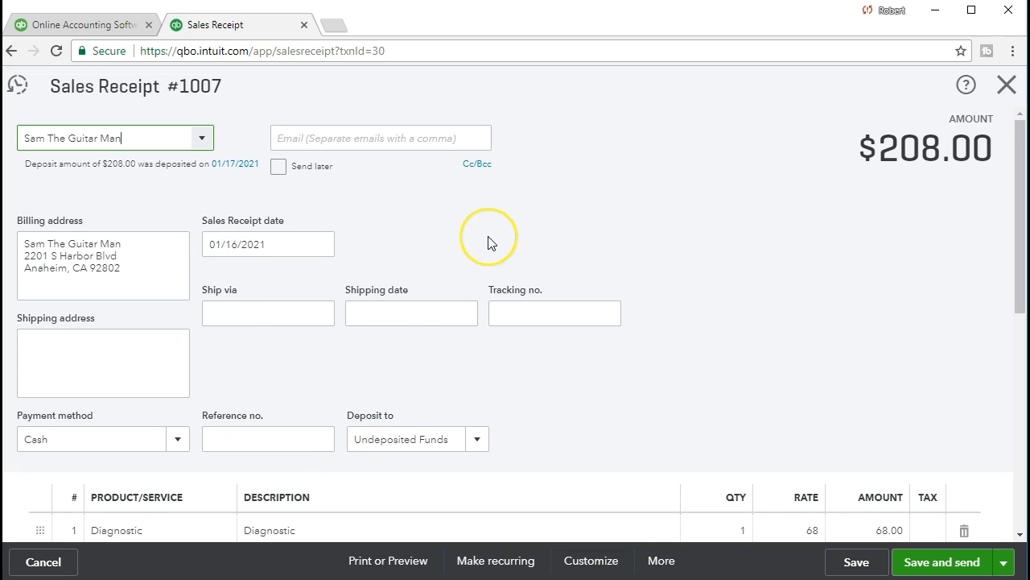
pyautogui.scroll(-1, 491, 243)
pyautogui.scroll(-2, 492, 243)
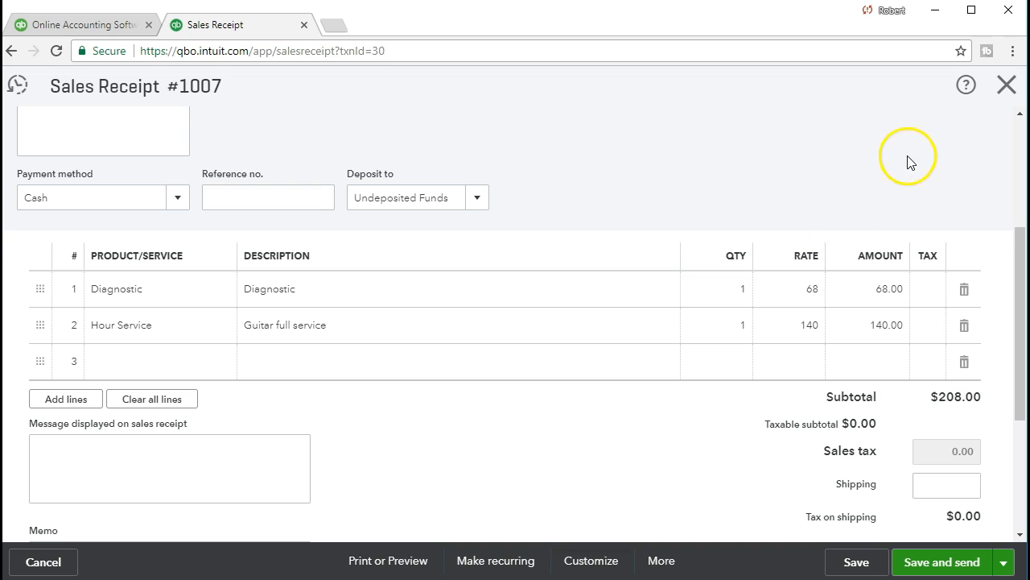
pyautogui.click(1005, 89)
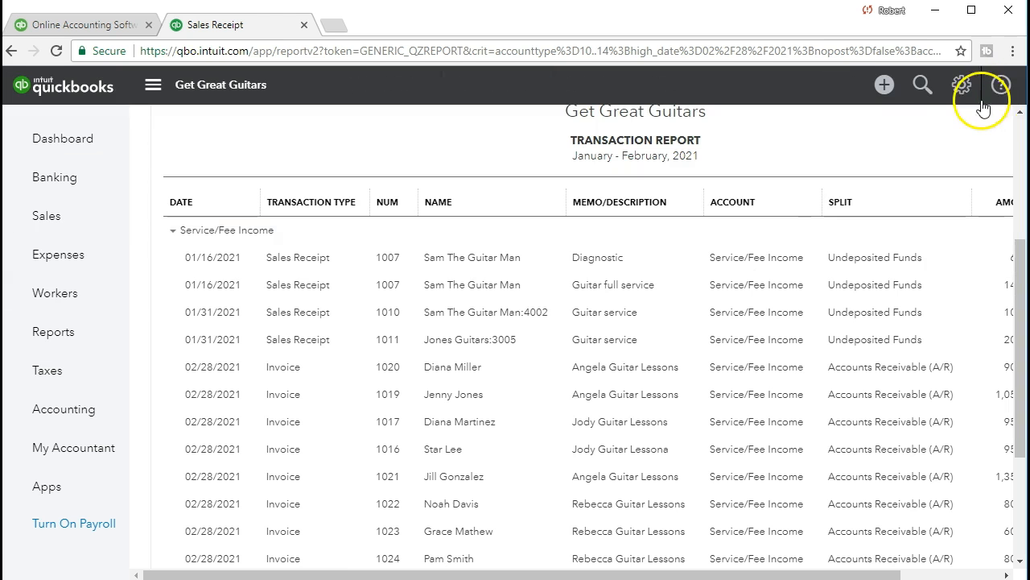
# Open the 1,050.00 guitar lessons invoice dated 02/28/2021 and review its customer, terms, dates and line items.
pyautogui.scroll(-2, 322, 379)
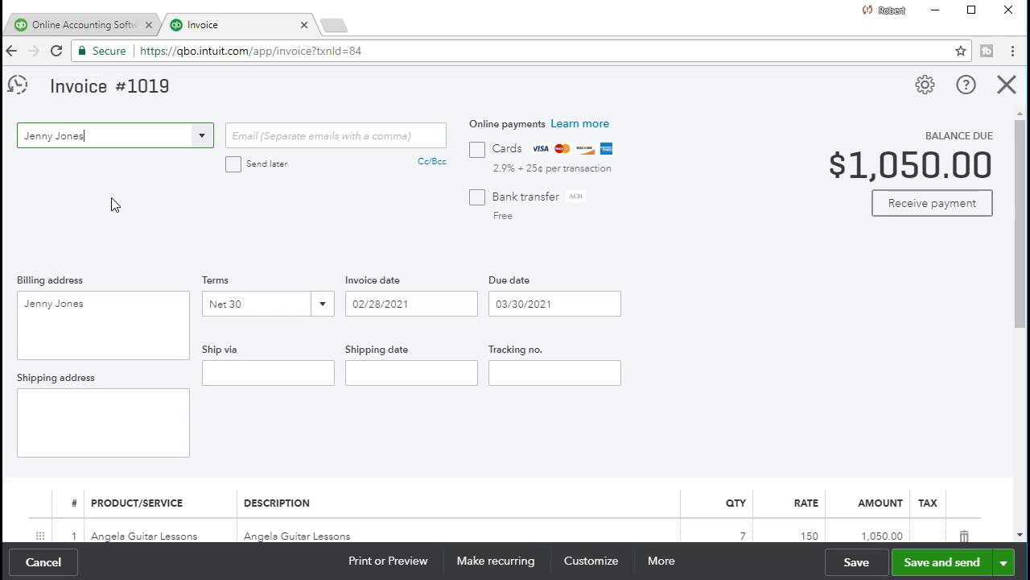
pyautogui.scroll(-1, 101, 234)
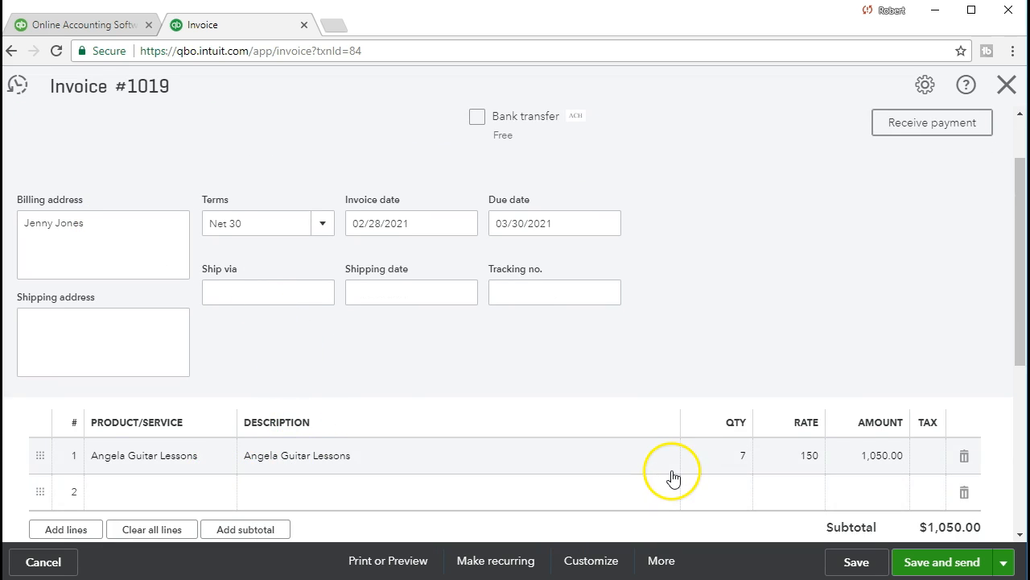
pyautogui.scroll(-1, 673, 478)
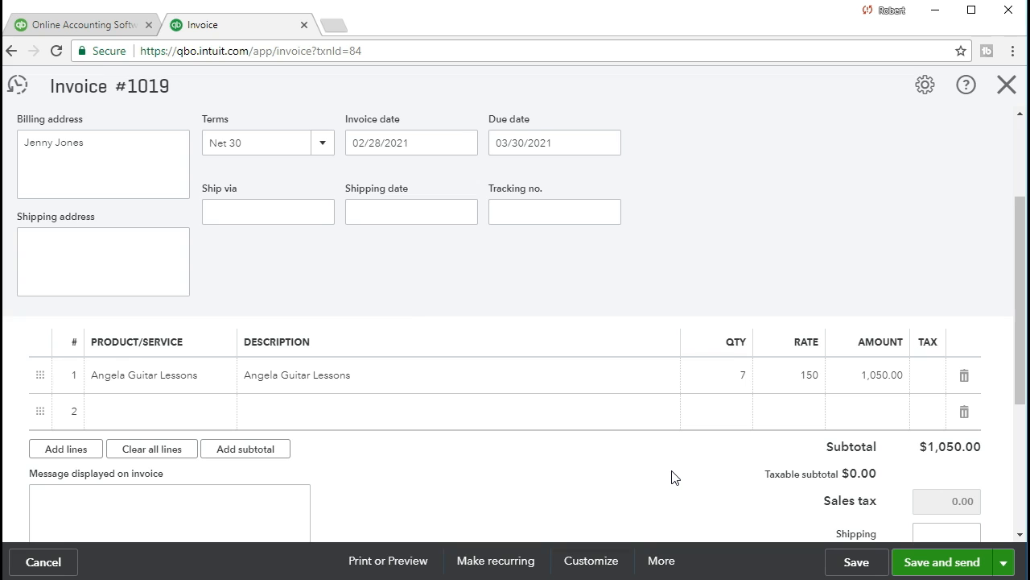
pyautogui.scroll(1, 674, 478)
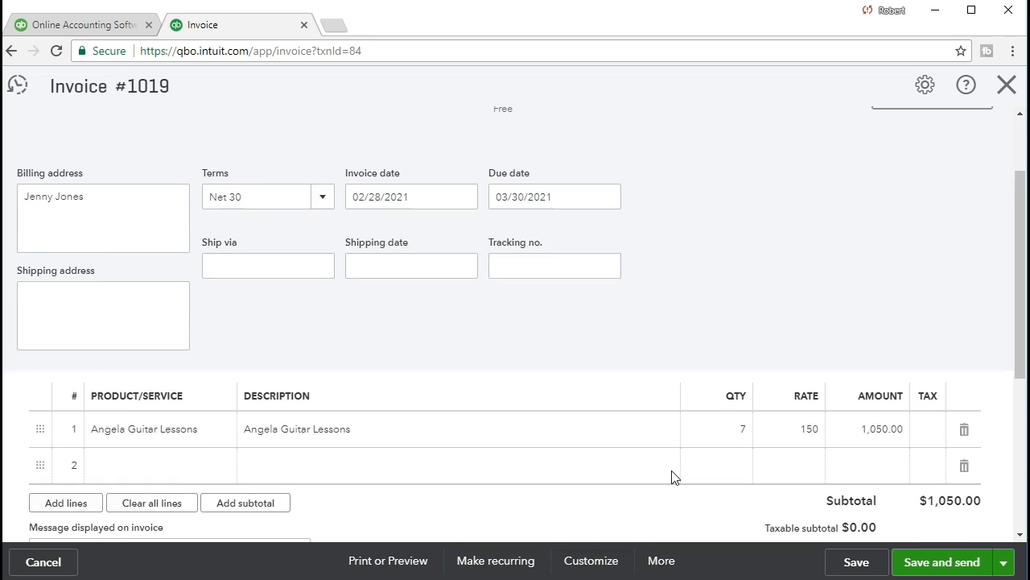
pyautogui.scroll(1, 309, 239)
pyautogui.click(114, 147)
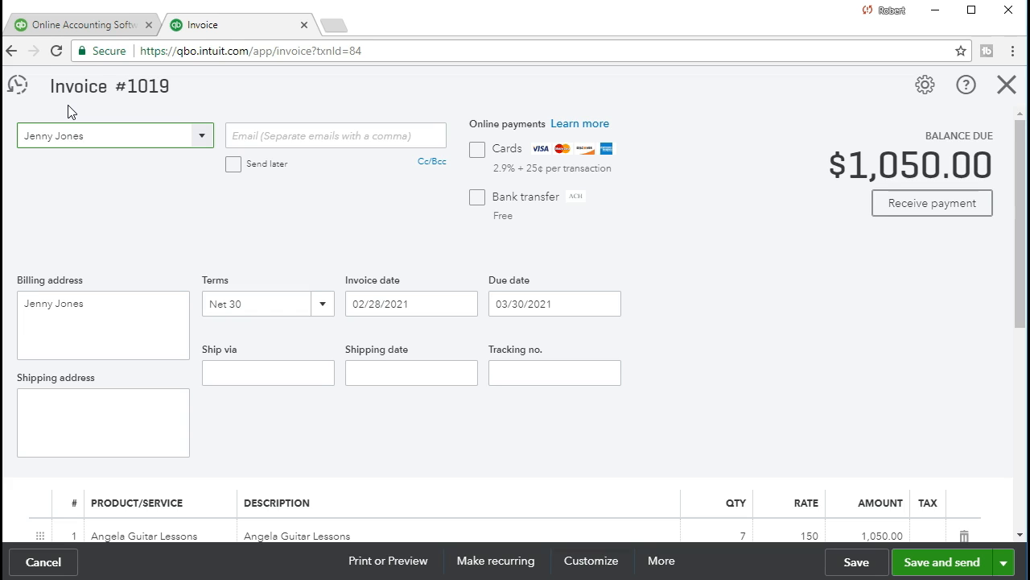
# Look through the guitar lessons invoice's line item, sales tax and total, and close the invoice without changes.
pyautogui.scroll(-1, 717, 244)
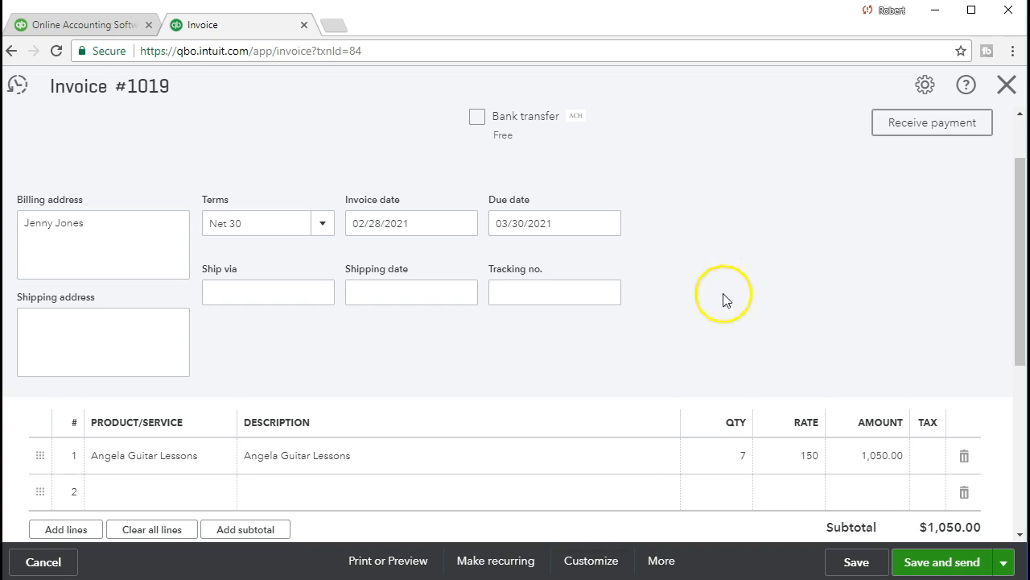
pyautogui.scroll(-2, 789, 506)
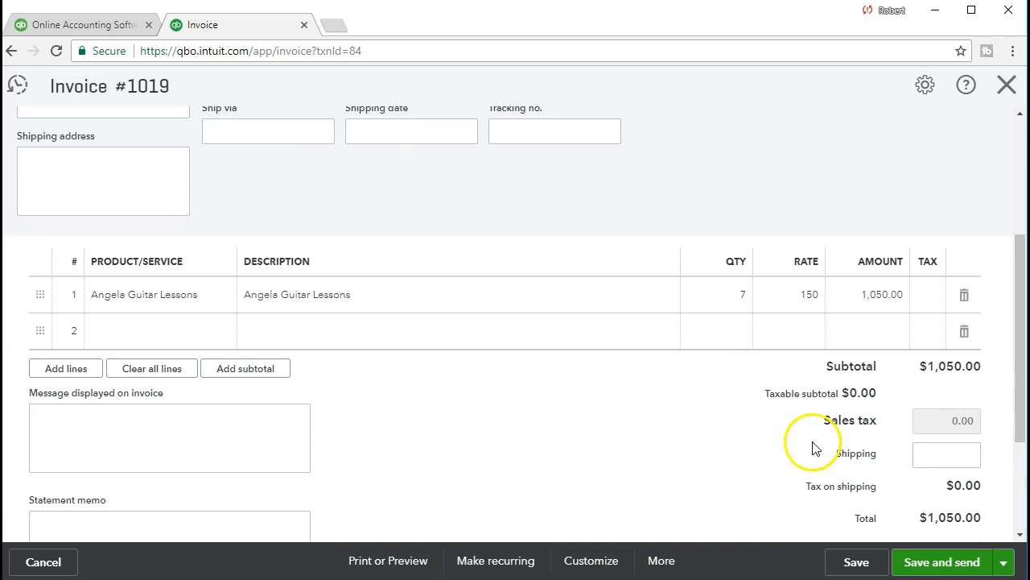
pyautogui.click(1007, 86)
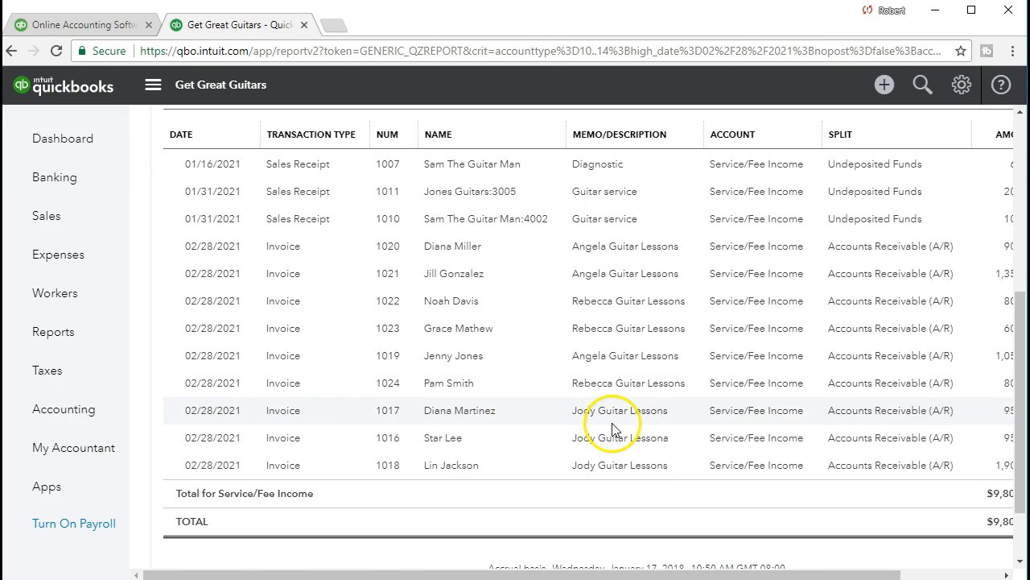
# Return to the Profit and Loss report and open the transaction report behind Sales of Product Income.
pyautogui.scroll(3, 544, 446)
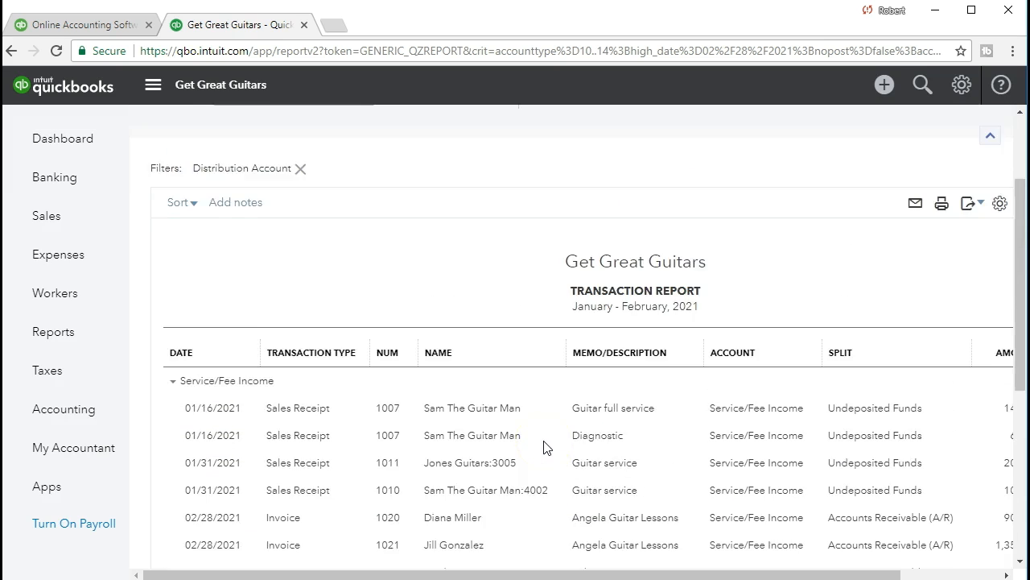
pyautogui.scroll(2, 544, 445)
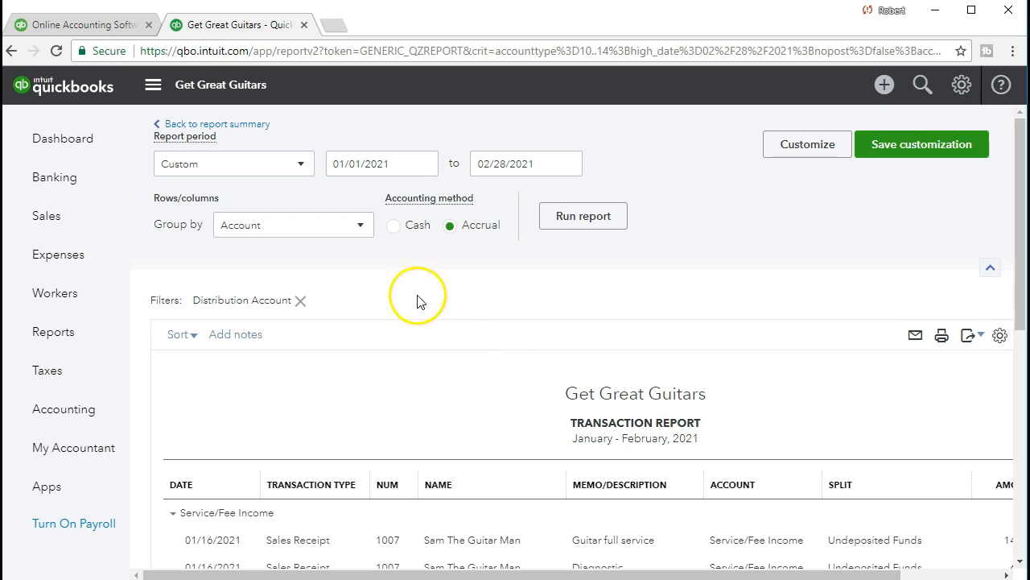
pyautogui.click(251, 129)
pyautogui.scroll(-2, 384, 282)
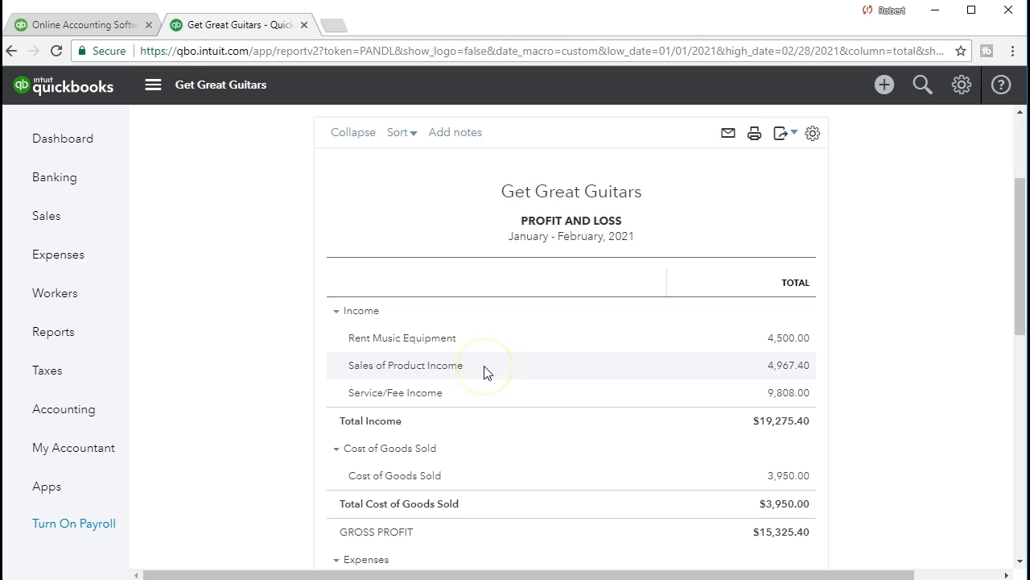
pyautogui.click(795, 369)
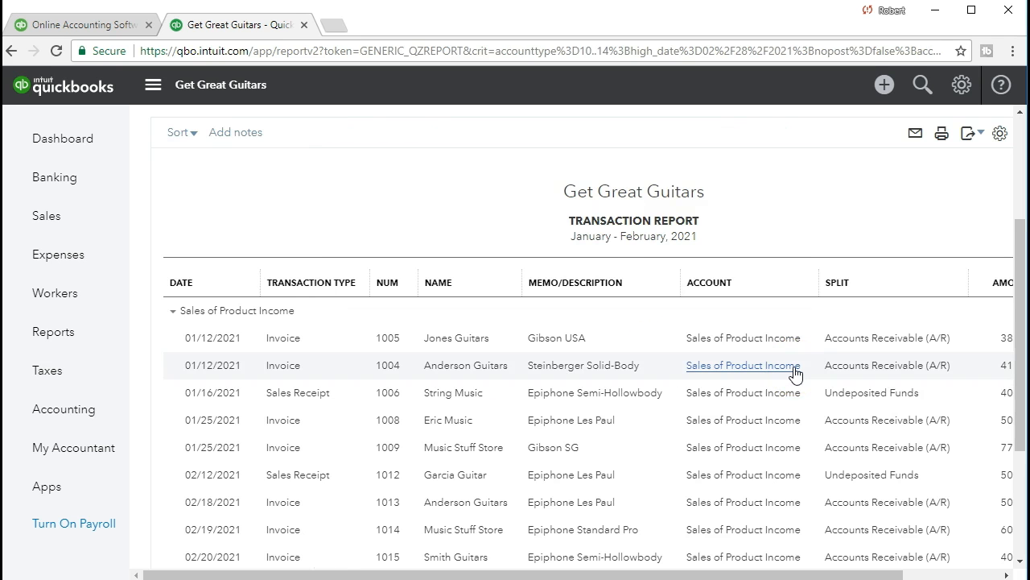
pyautogui.scroll(-1, 796, 370)
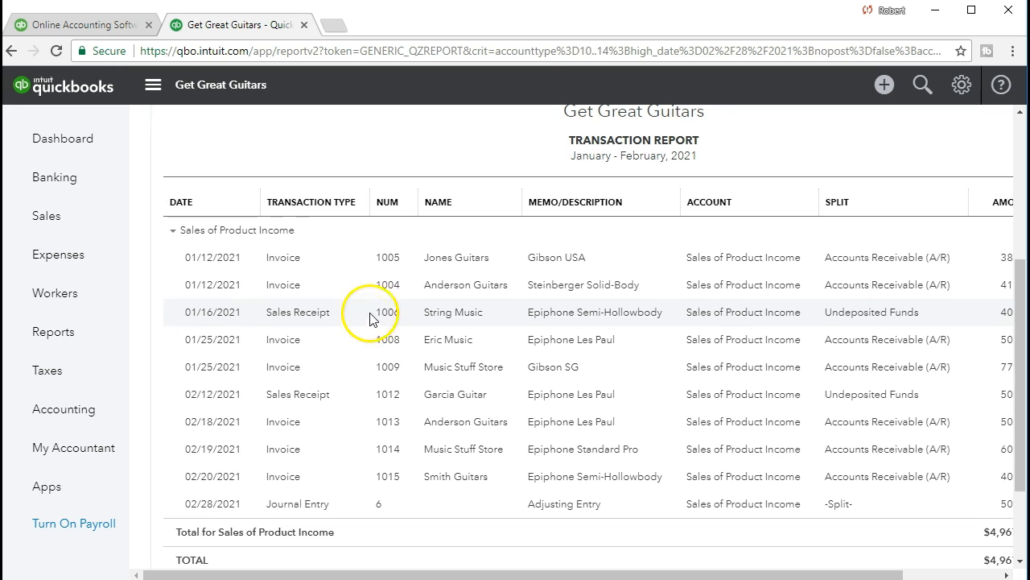
# Open the Jones Guitars invoice dated 01/12/2021, review its header, Gibson USA line item, sales tax and total, and close it without changes.
pyautogui.click(283, 257)
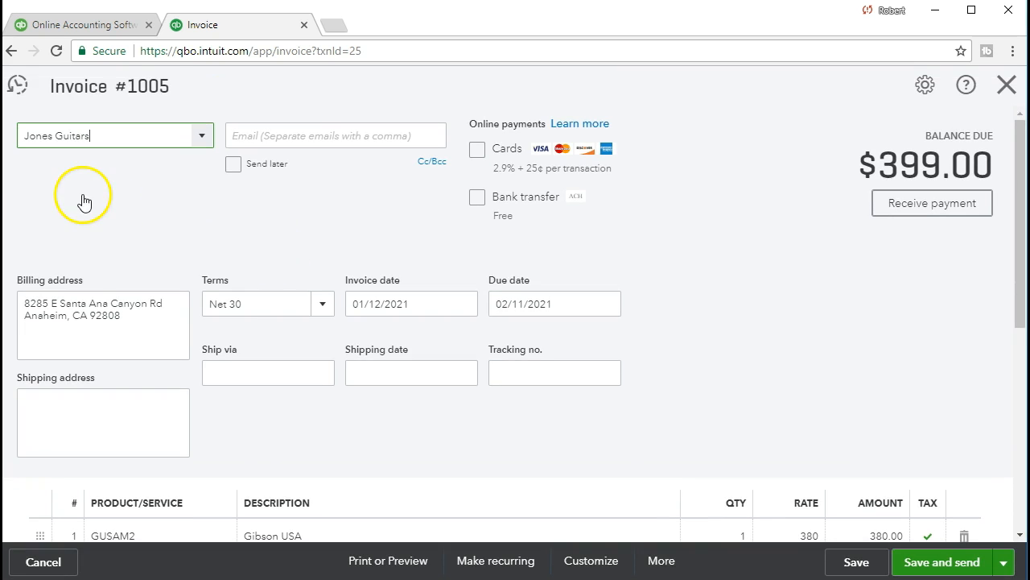
pyautogui.scroll(-1, 110, 323)
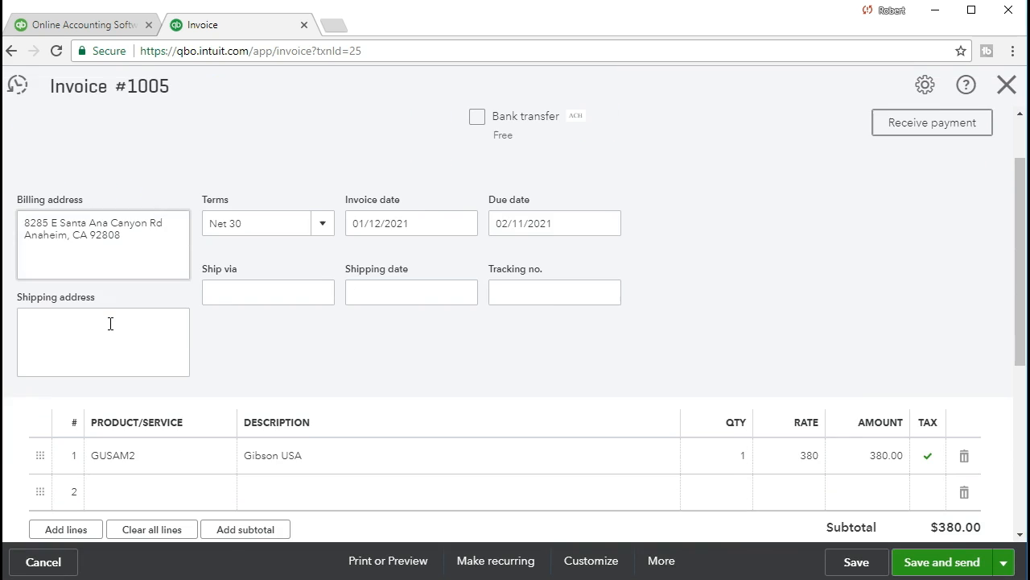
pyautogui.scroll(-1, 110, 320)
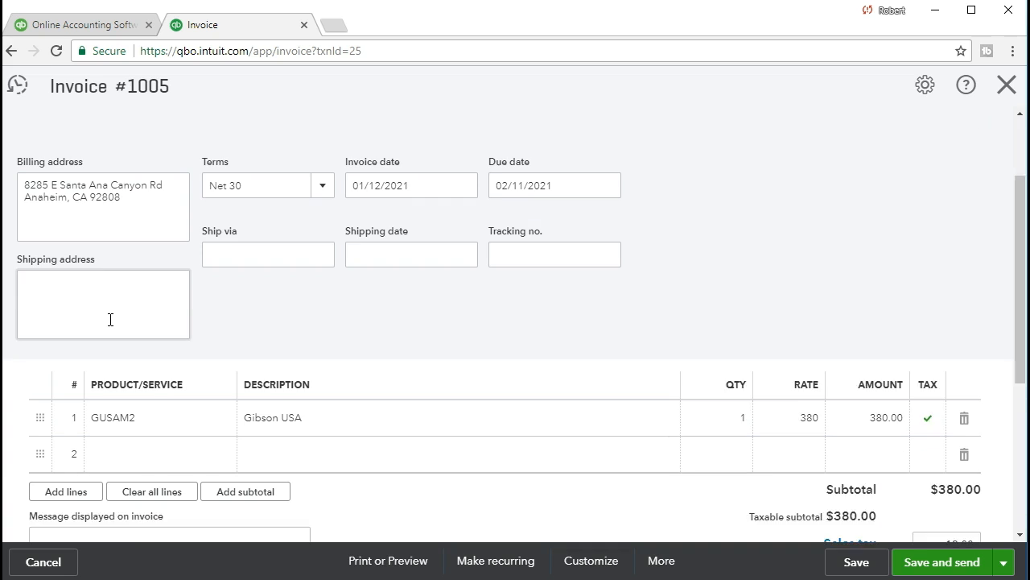
pyautogui.click(109, 376)
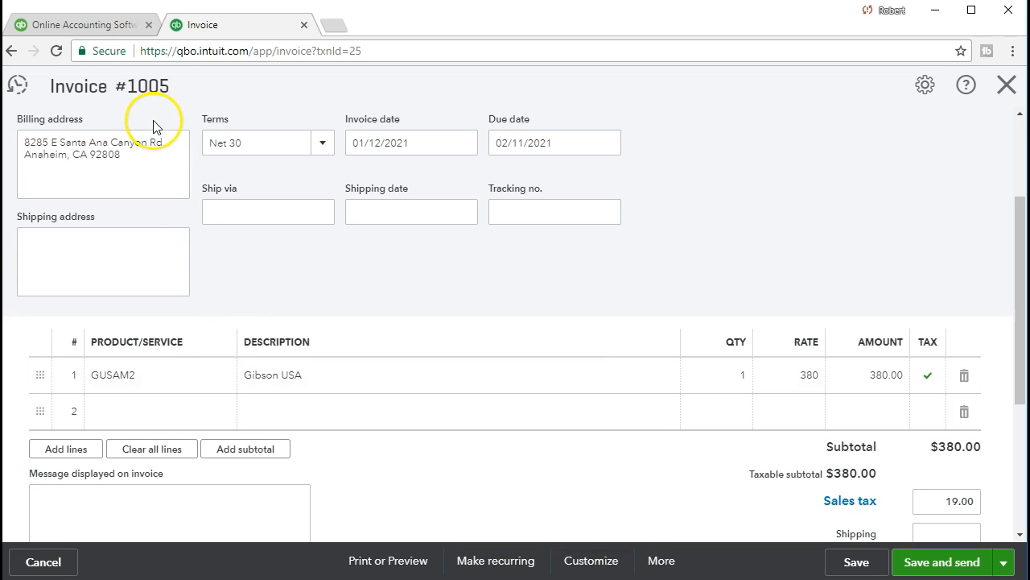
pyautogui.scroll(-1, 644, 371)
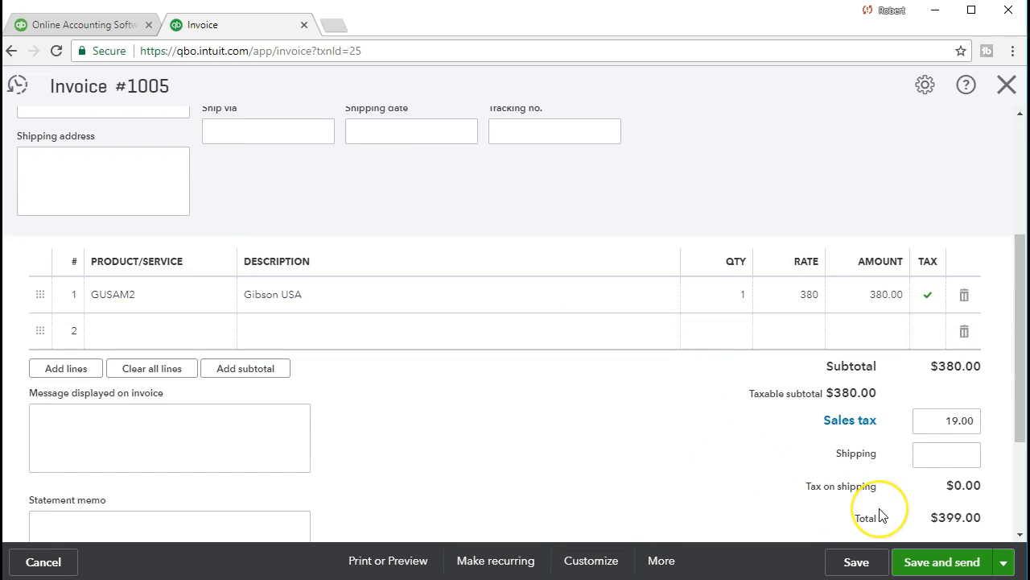
pyautogui.click(915, 422)
pyautogui.click(536, 385)
pyautogui.scroll(5, 539, 387)
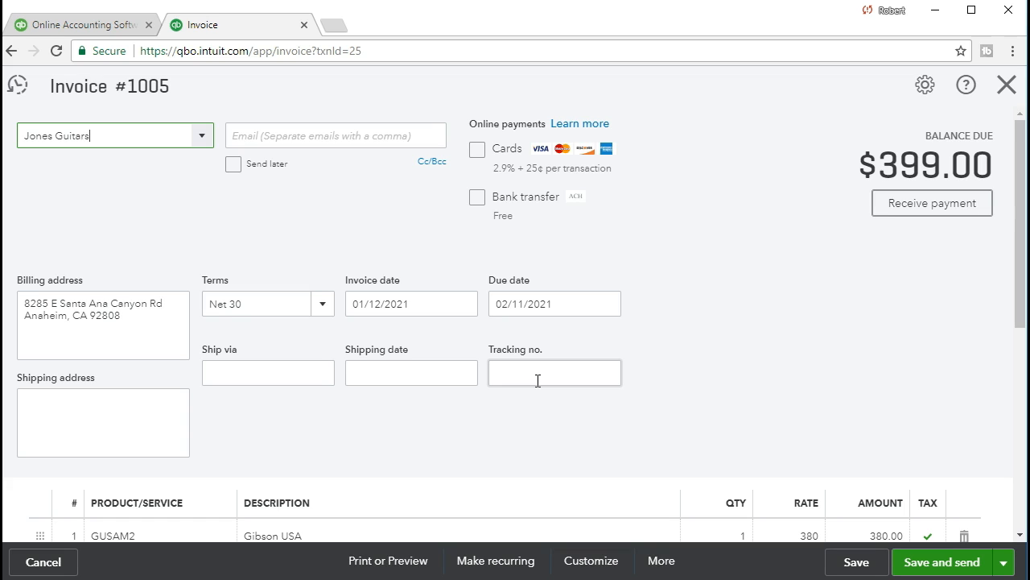
pyautogui.click(728, 342)
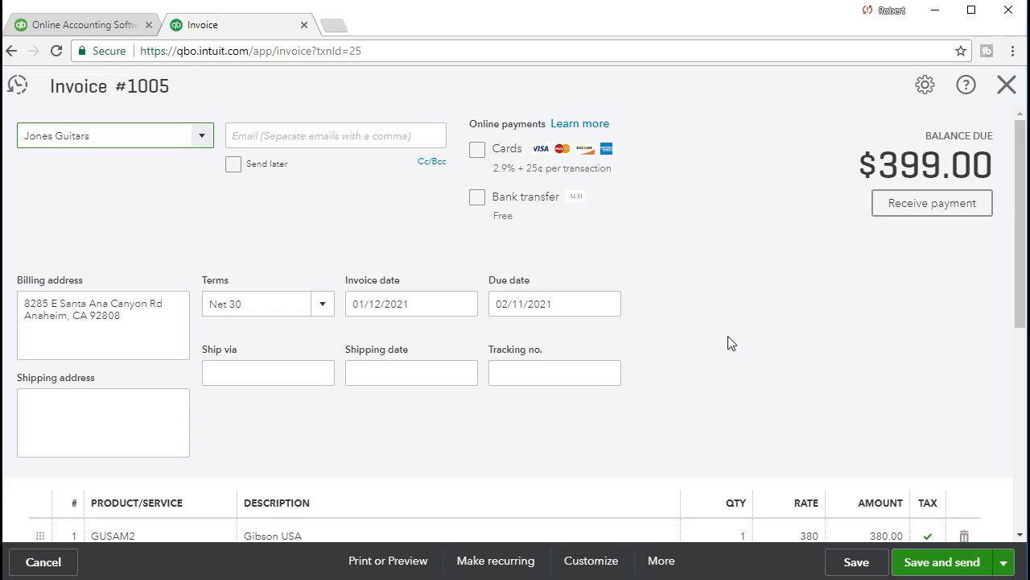
pyautogui.scroll(-1, 708, 366)
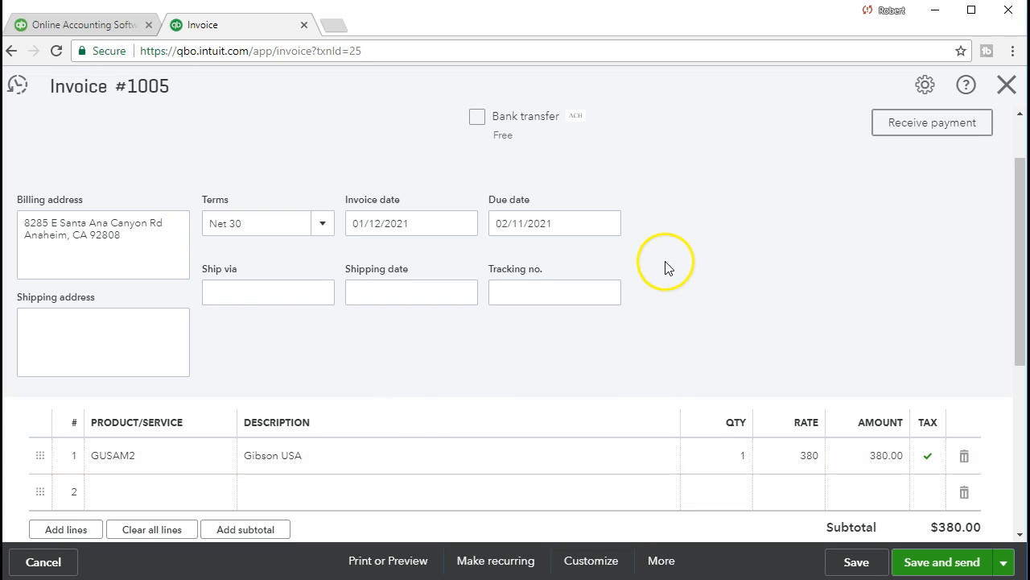
pyautogui.click(1008, 86)
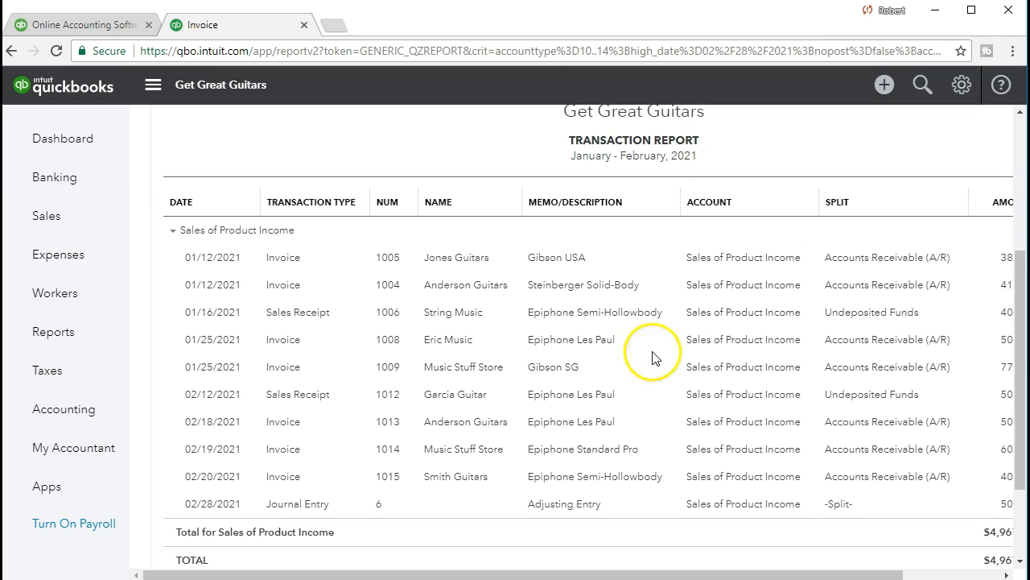
# Return to the Profit and Loss report and open the transaction report behind Cost of Goods Sold.
pyautogui.scroll(4, 376, 431)
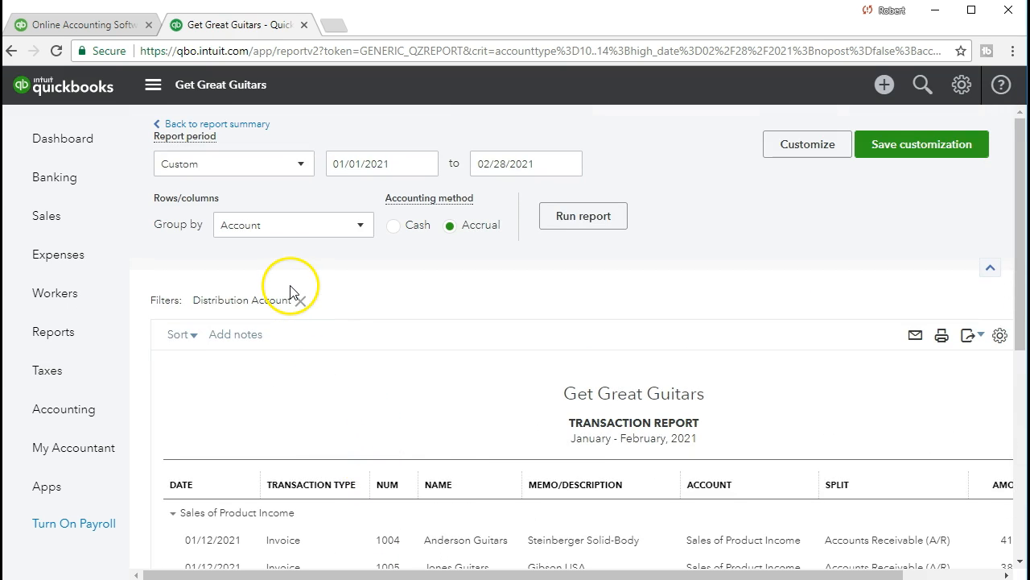
pyautogui.click(247, 128)
pyautogui.scroll(-3, 306, 225)
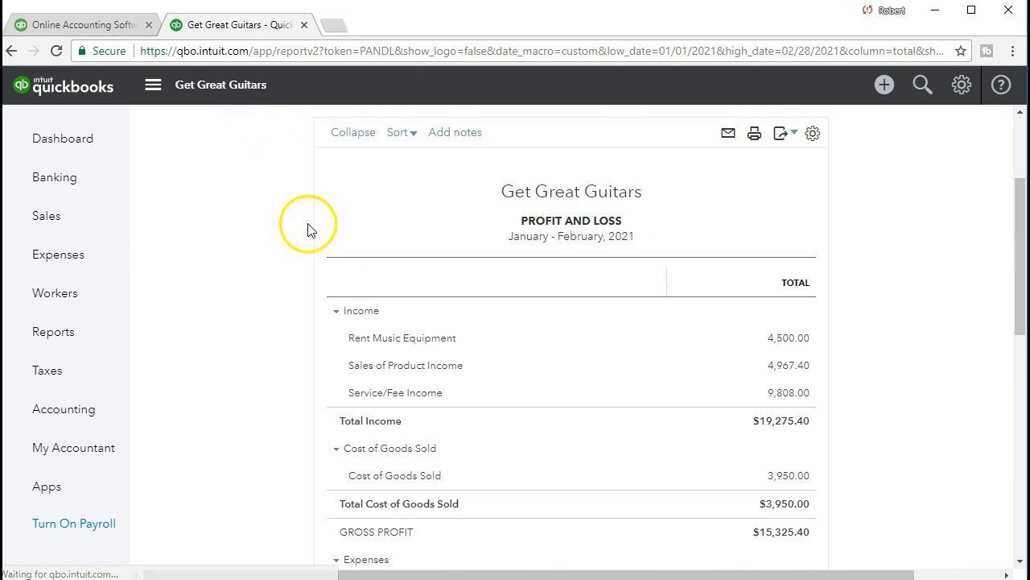
pyautogui.scroll(-1, 295, 315)
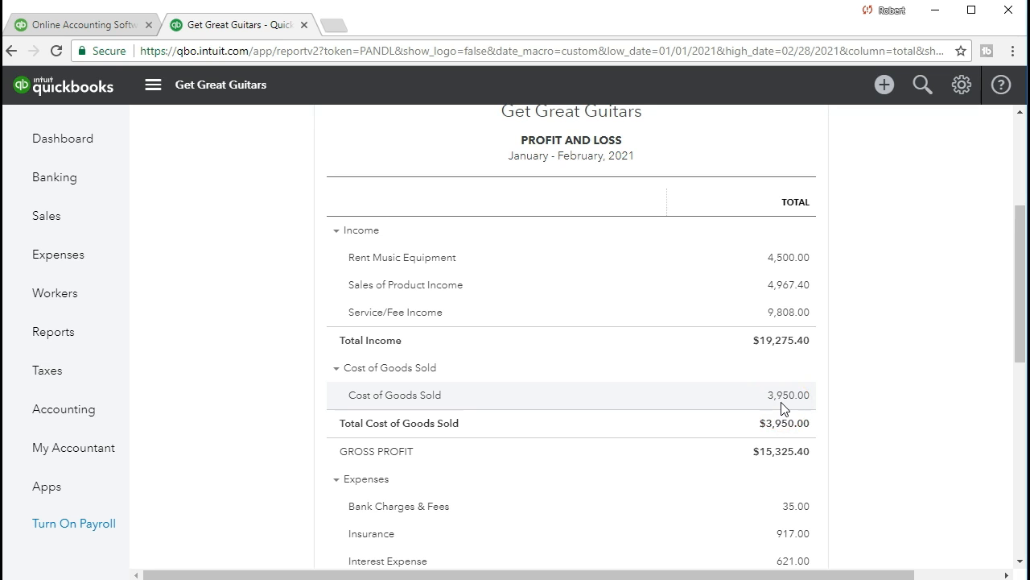
pyautogui.click(796, 400)
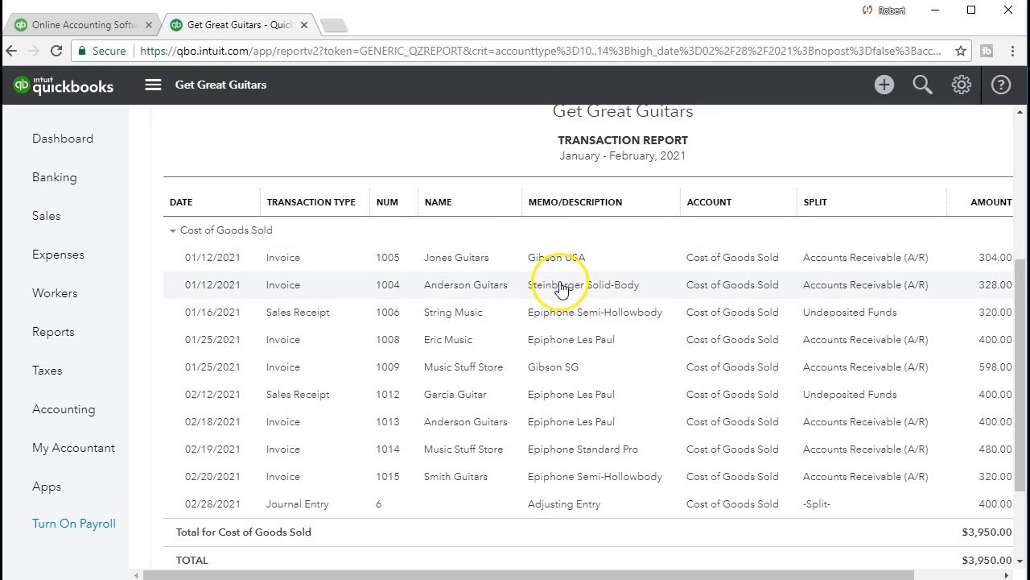
# Open the Jones Guitars invoice from the Cost of Goods Sold transactions, review its line item and totals, and close it without changes.
pyautogui.click(295, 263)
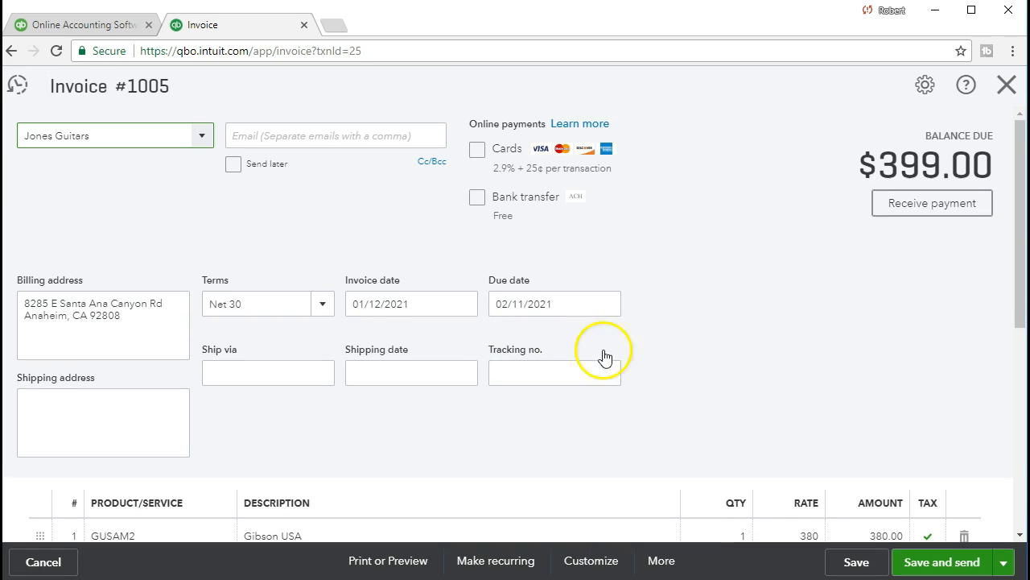
pyautogui.scroll(-3, 723, 344)
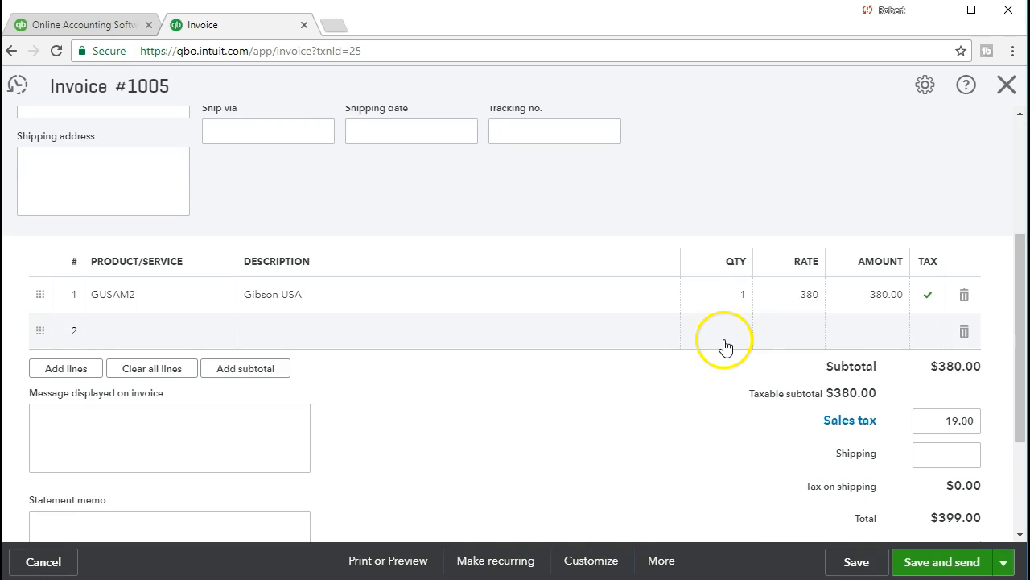
pyautogui.scroll(-1, 715, 378)
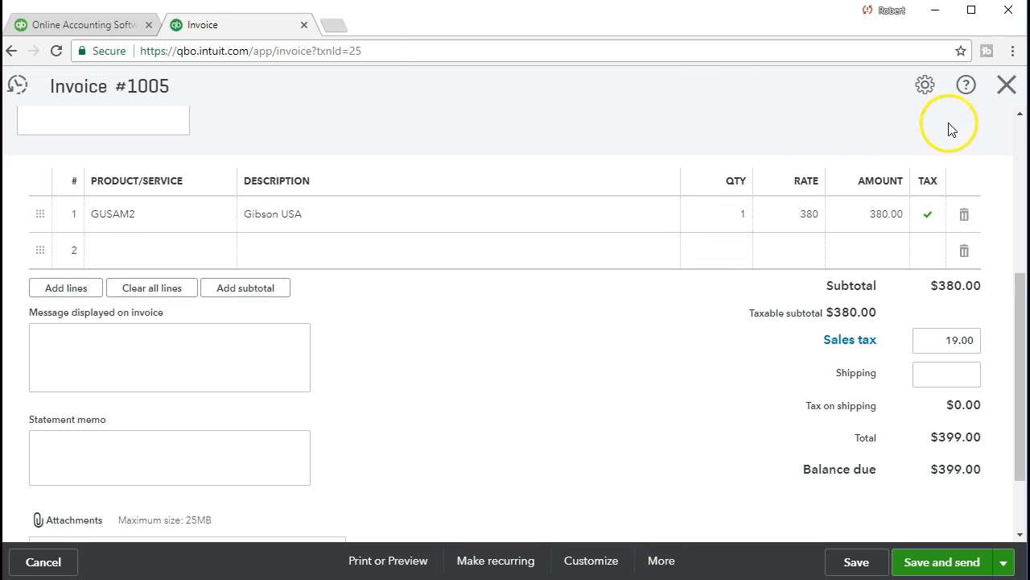
pyautogui.click(1007, 87)
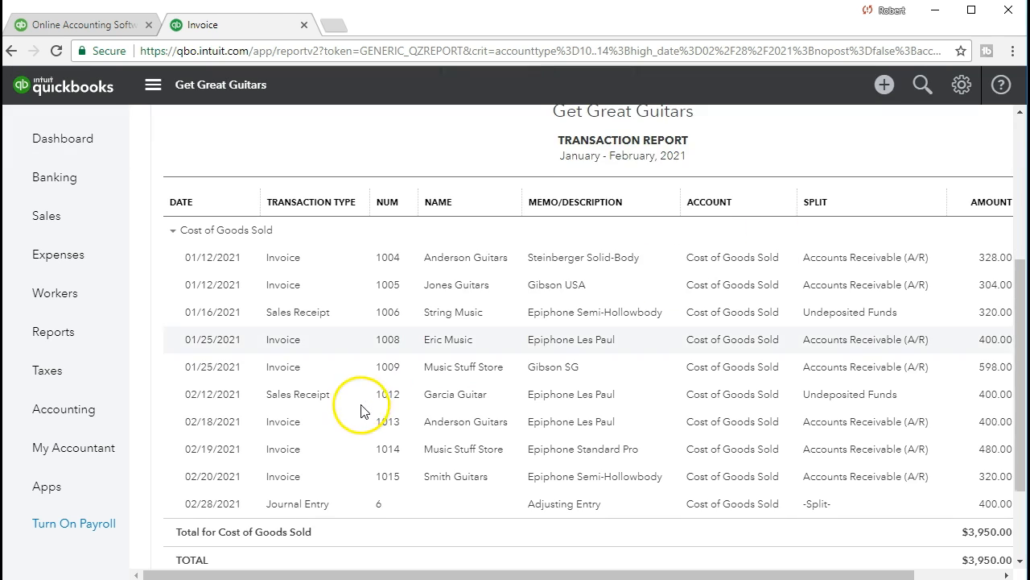
# Return to the Profit and Loss report and open the transaction report behind the Office Supplies & Software expense.
pyautogui.click(242, 125)
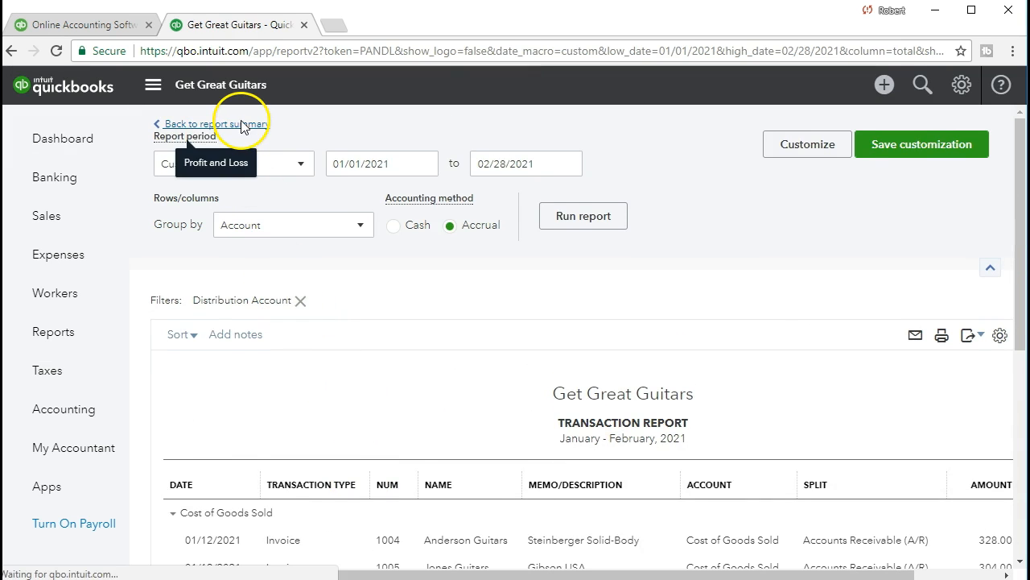
pyautogui.scroll(-3, 384, 394)
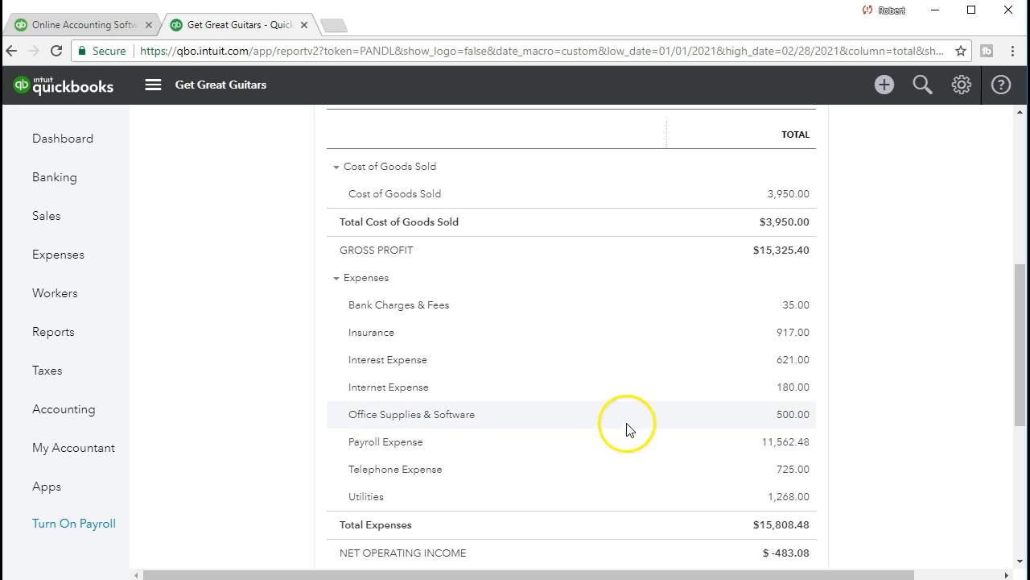
pyautogui.click(785, 417)
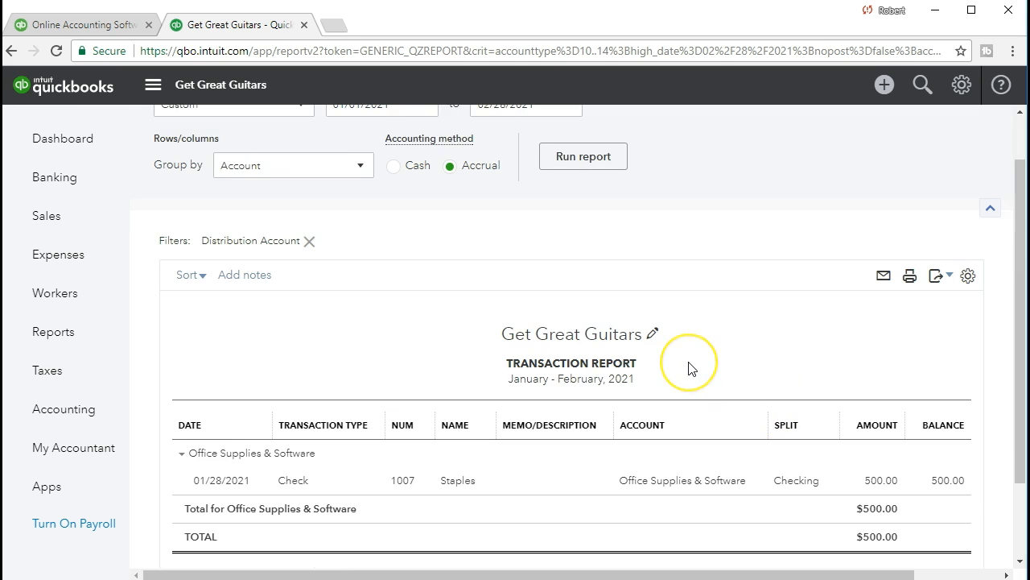
pyautogui.scroll(-1, 689, 368)
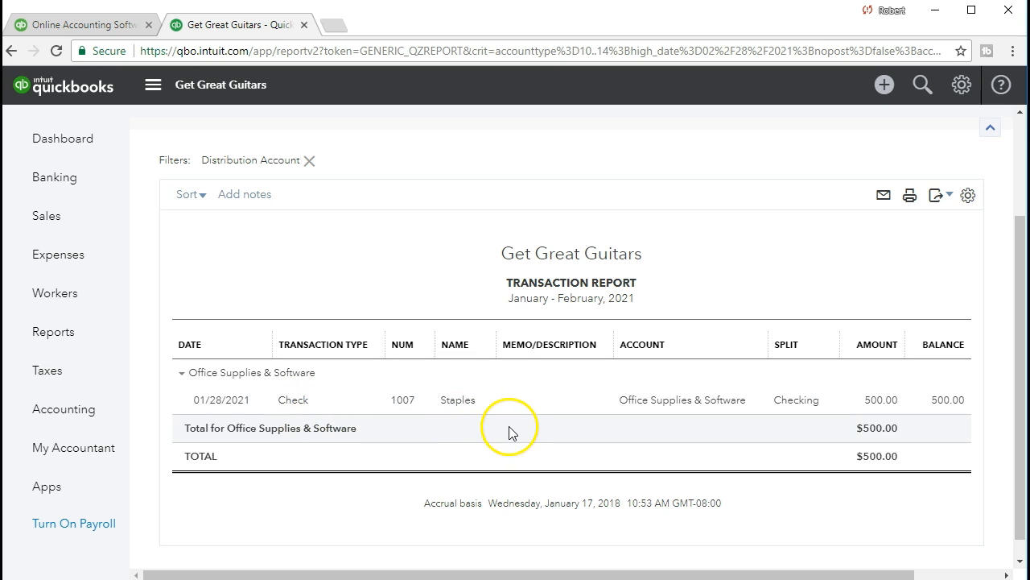
# Open the Staples check dated 01/28/2021, review its bank account and account details, and close it without changes.
pyautogui.click(295, 403)
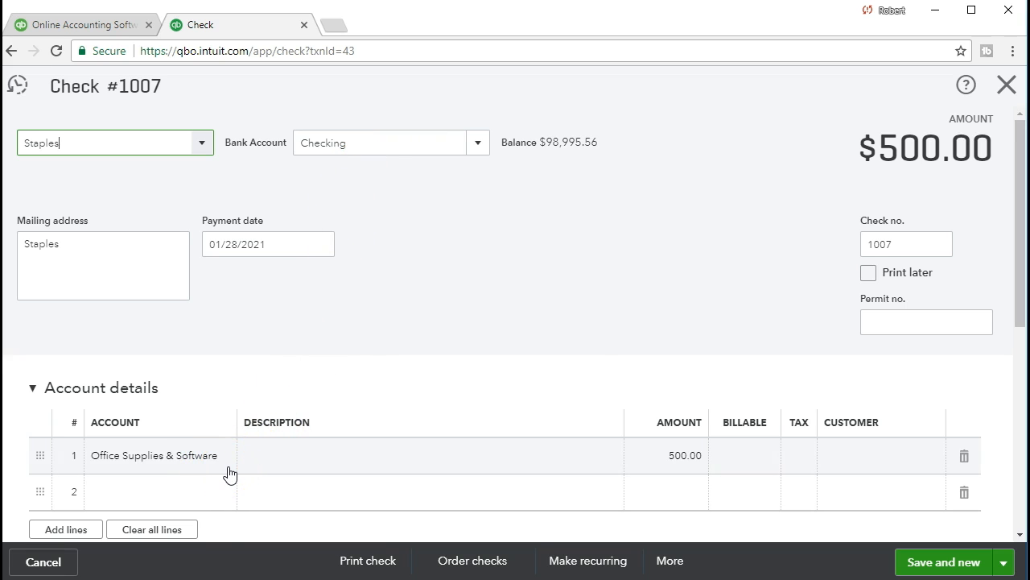
pyautogui.click(370, 375)
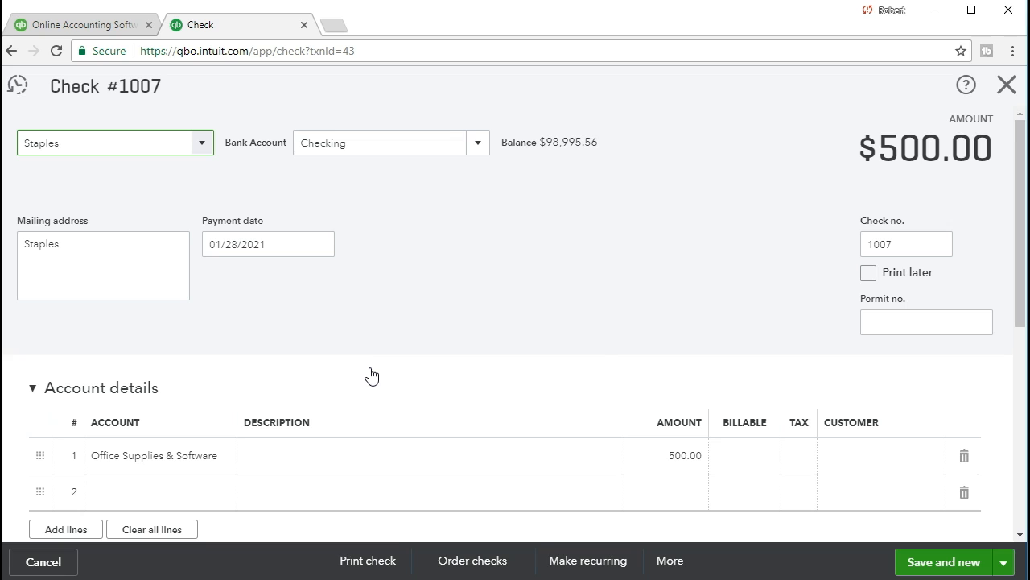
pyautogui.click(1002, 87)
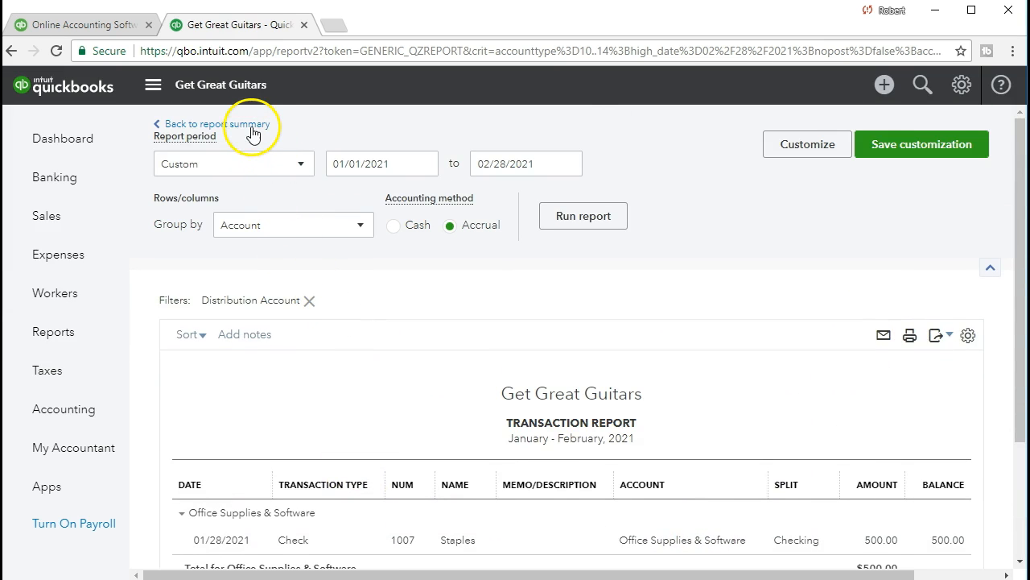
# Return to the Profit and Loss report's expenses and open the list of transaction forms that can be created.
pyautogui.click(250, 127)
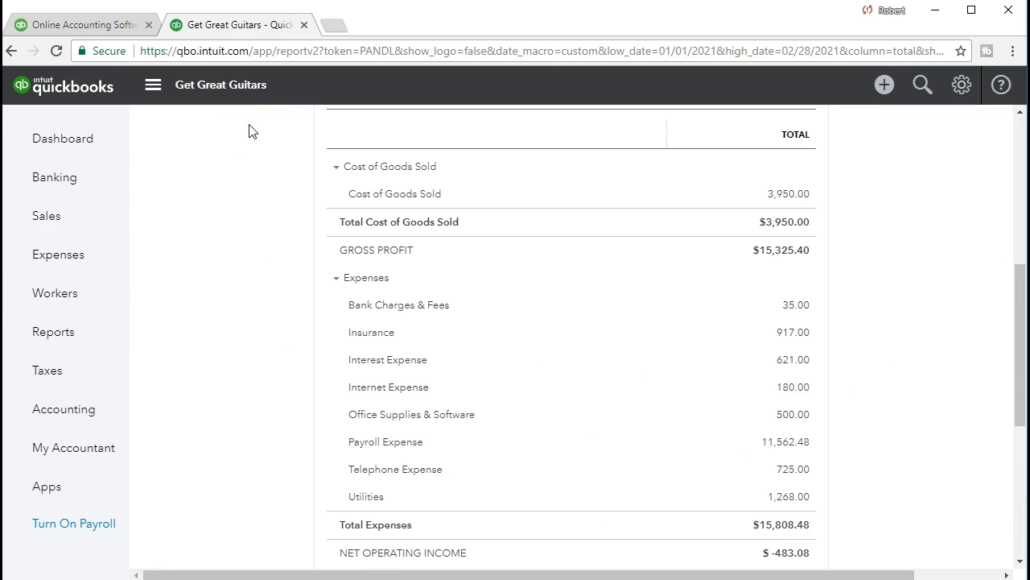
pyautogui.scroll(-1, 655, 352)
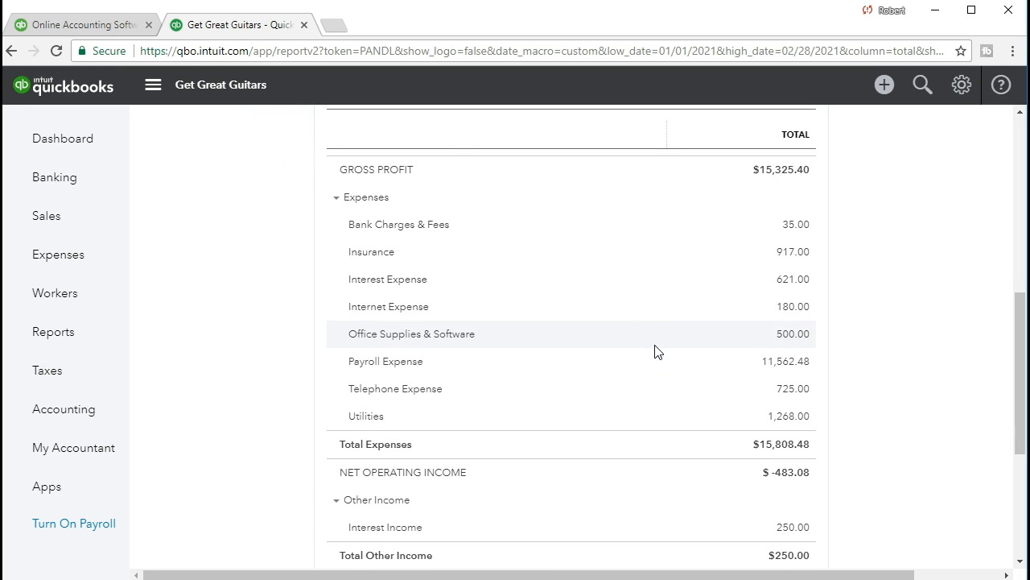
pyautogui.click(883, 96)
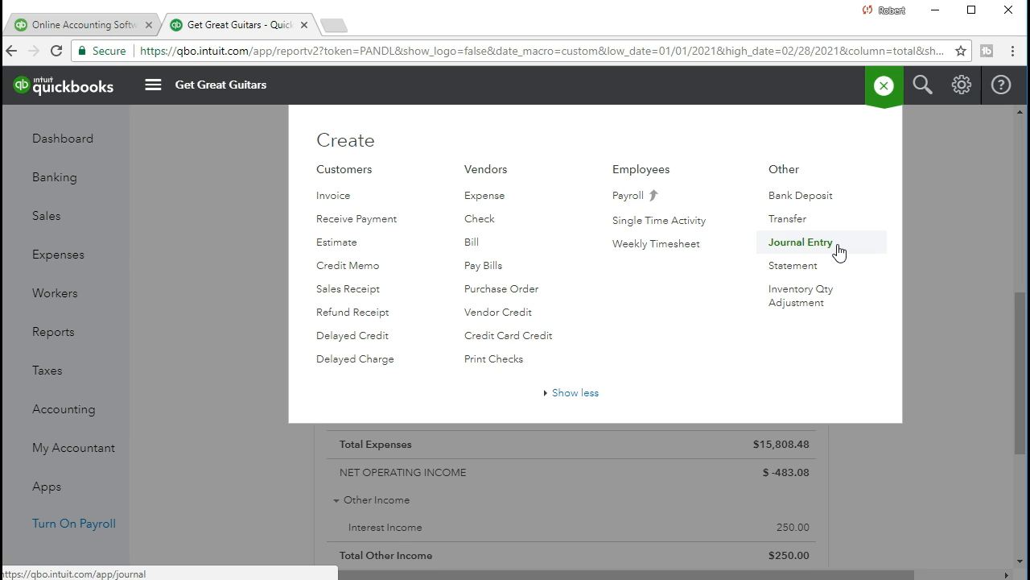
# Switch to QuickBooks Desktop and look over its company file, view, company and list commands from the Home page.
pyautogui.click(514, 199)
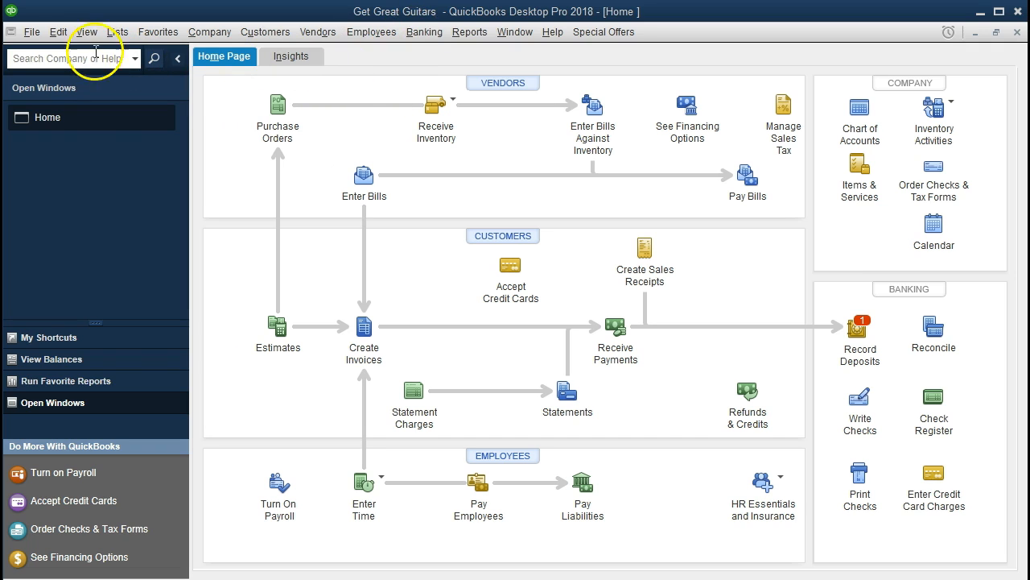
pyautogui.click(34, 33)
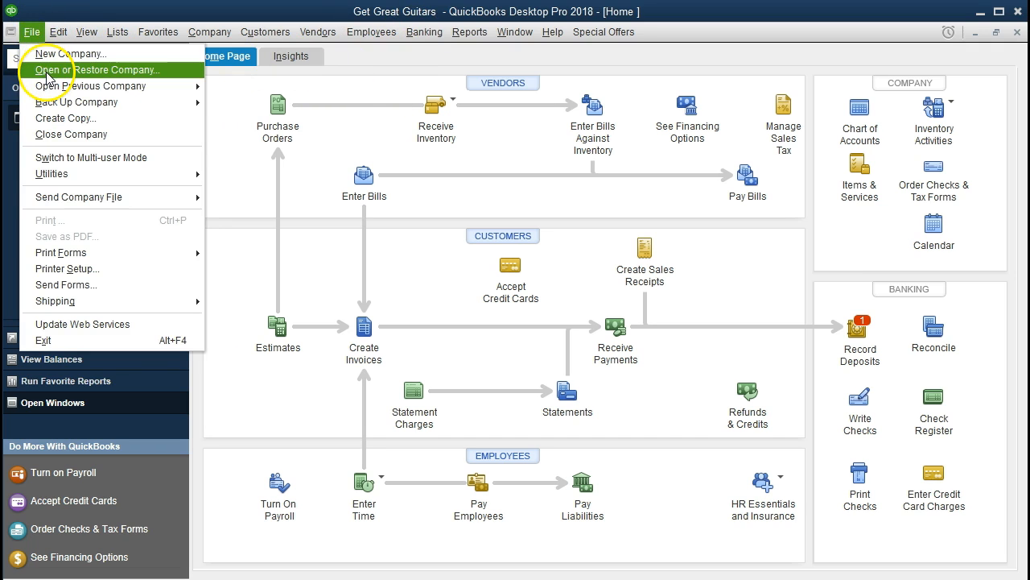
pyautogui.click(34, 32)
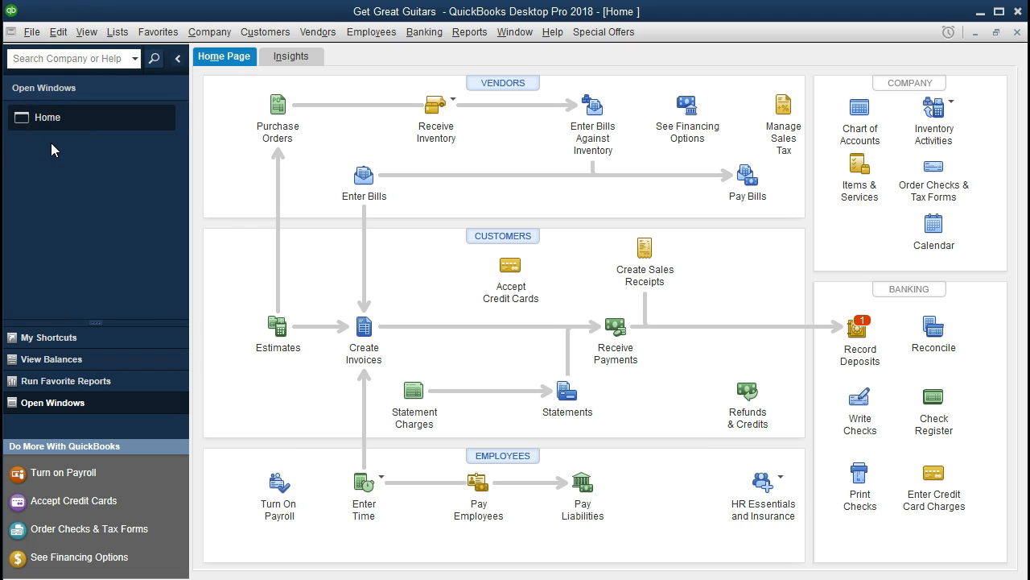
pyautogui.click(88, 33)
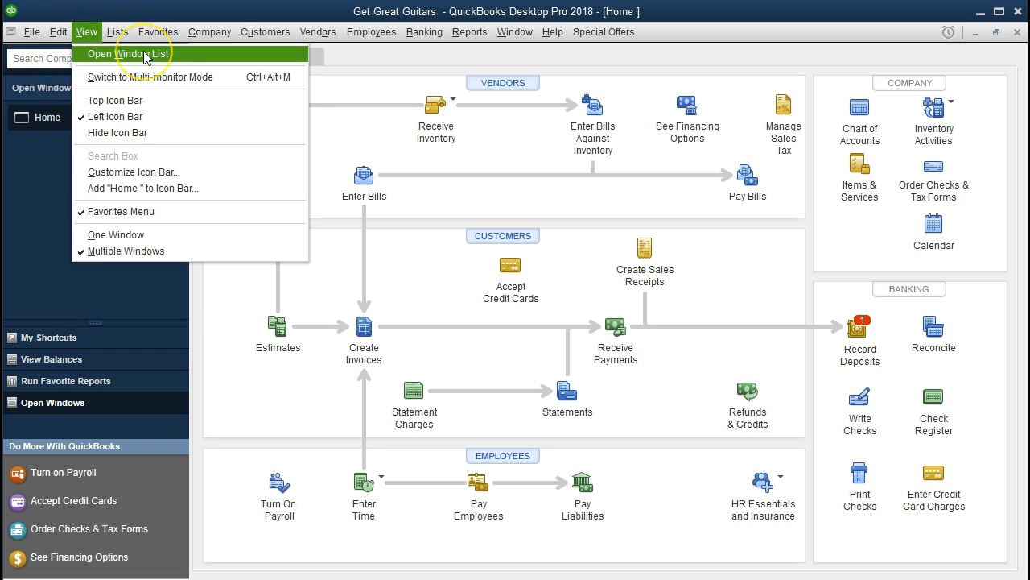
pyautogui.click(52, 158)
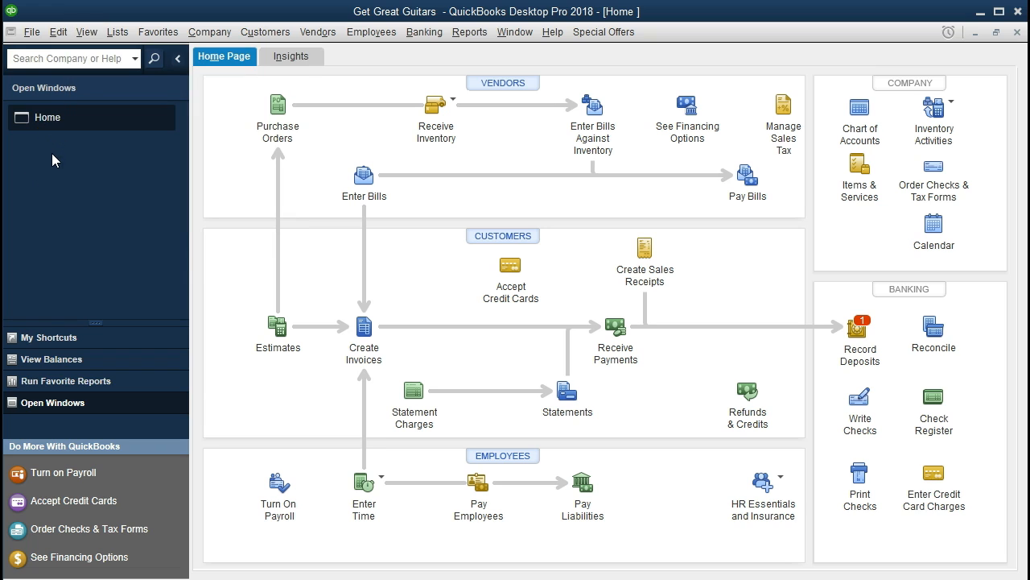
pyautogui.click(206, 36)
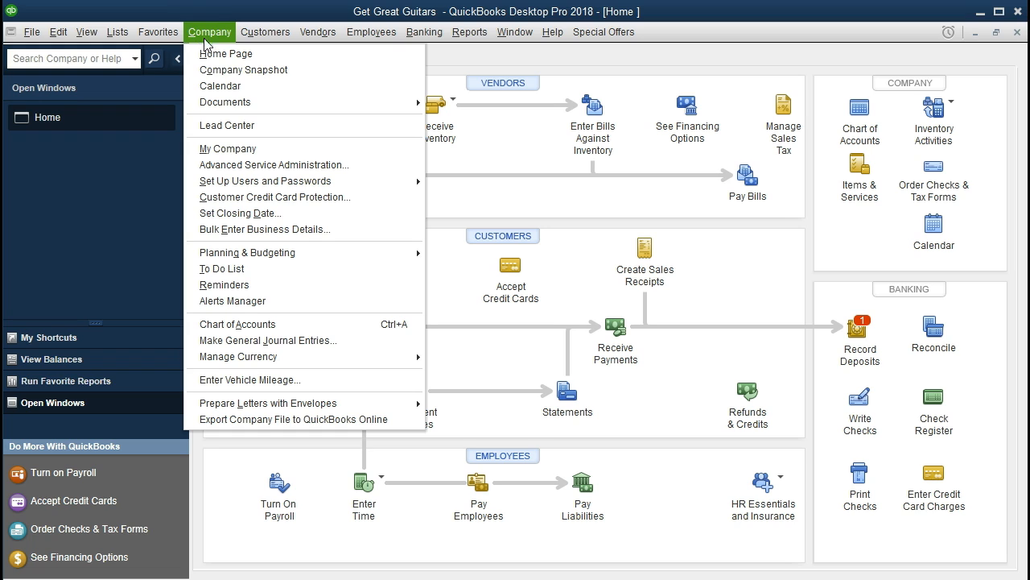
pyautogui.click(208, 53)
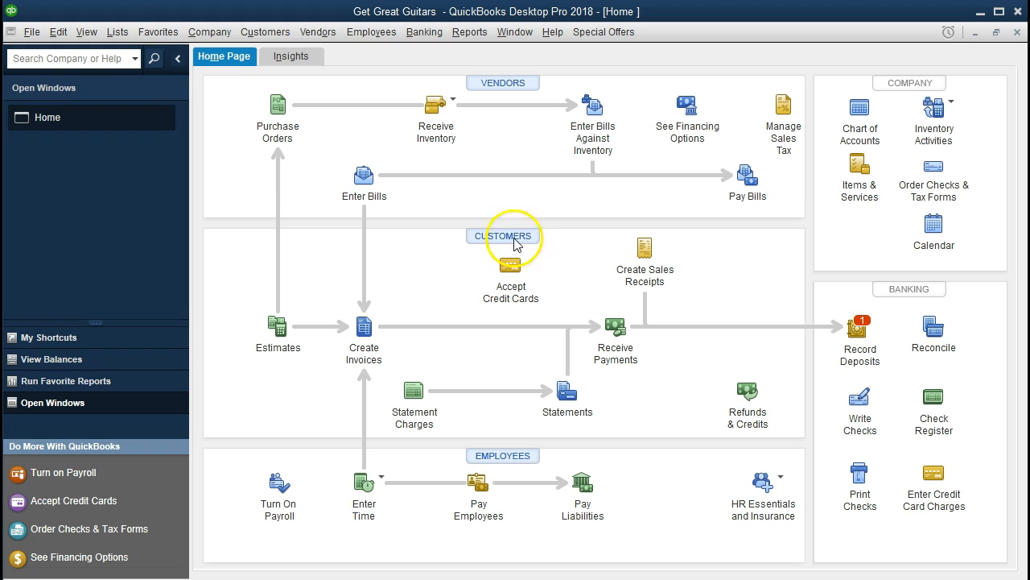
pyautogui.click(117, 33)
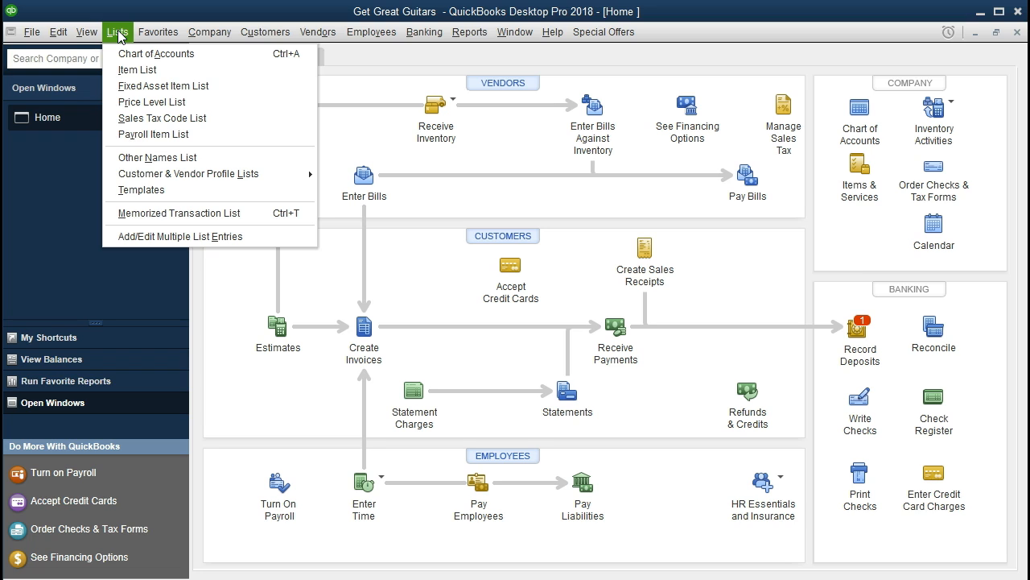
pyautogui.click(420, 261)
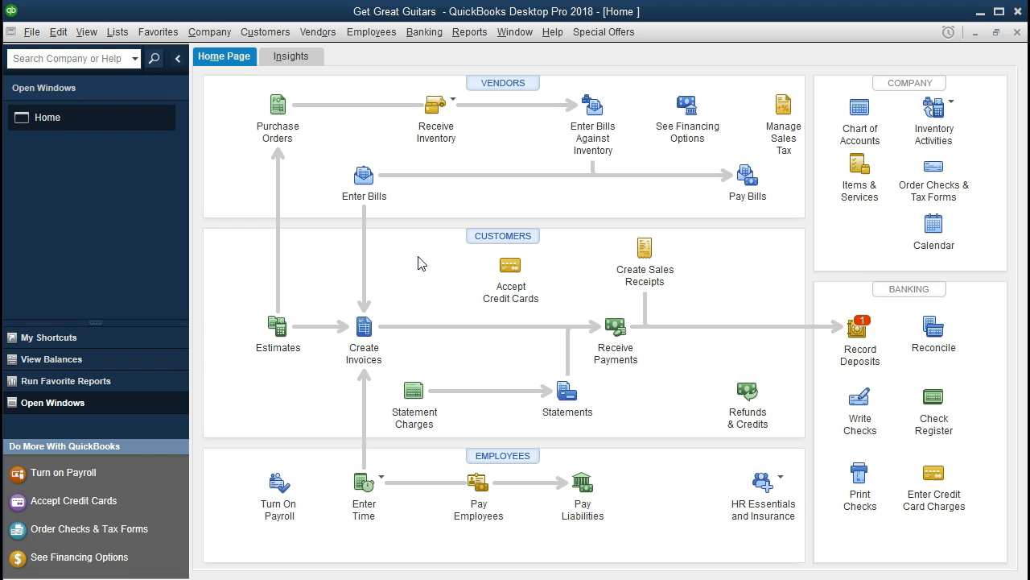
# Open the standard Balance Sheet report for the company.
pyautogui.click(470, 32)
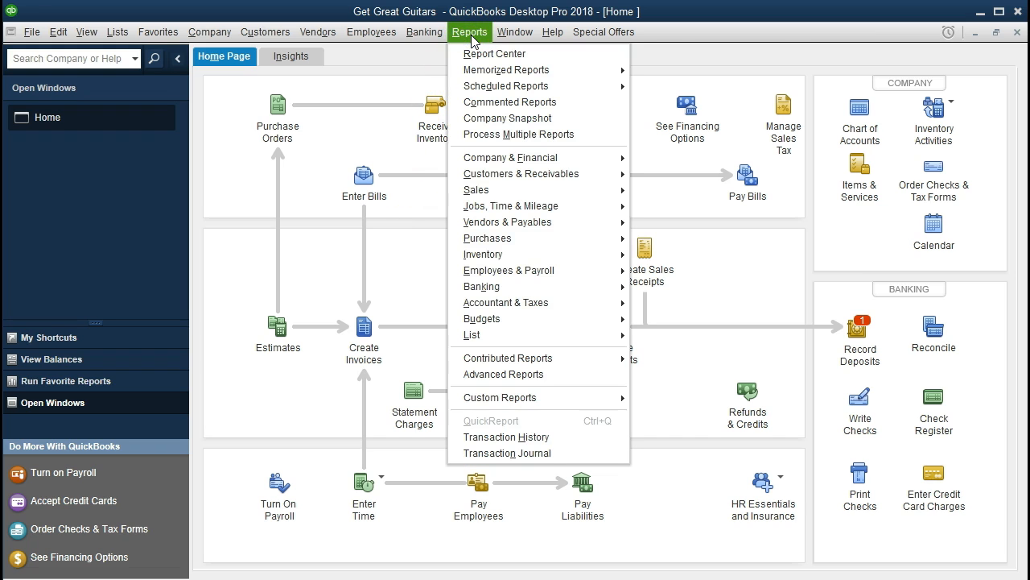
pyautogui.moveTo(527, 157)
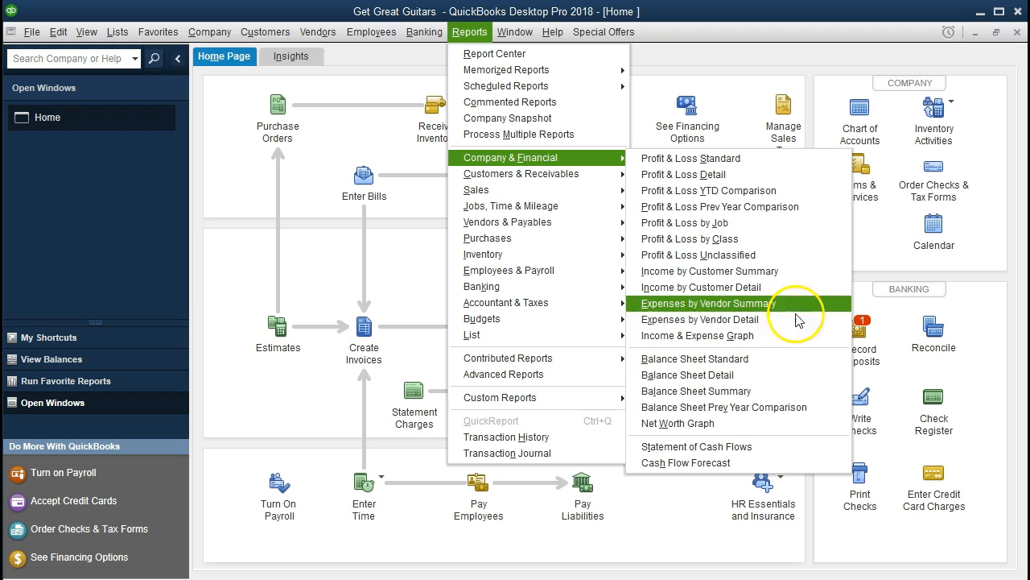
pyautogui.click(796, 364)
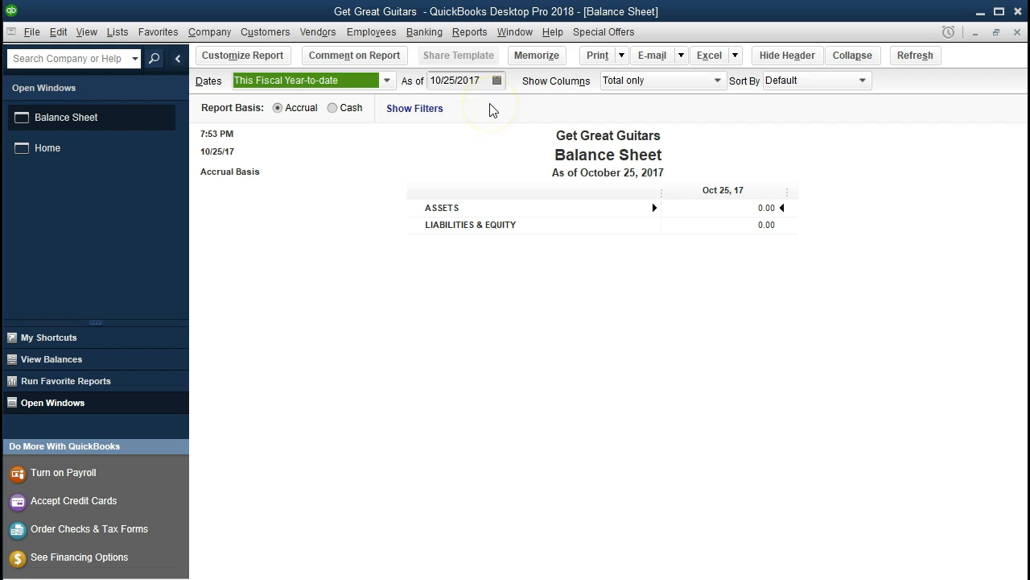
# Customize the Balance Sheet's date range to run from 01/01/2021 to 12/31/2021.
pyautogui.click(250, 65)
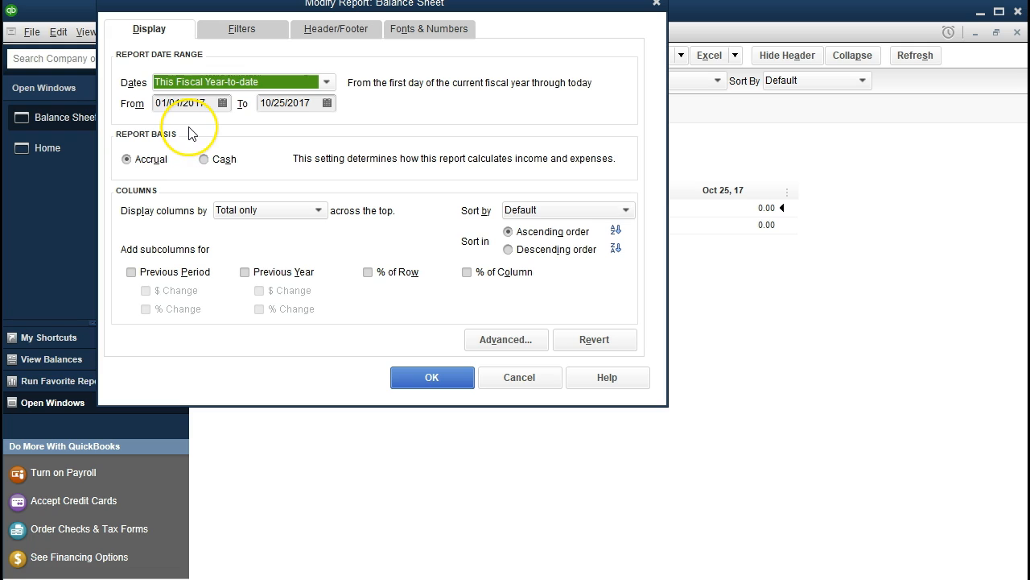
pyautogui.press('Tab')
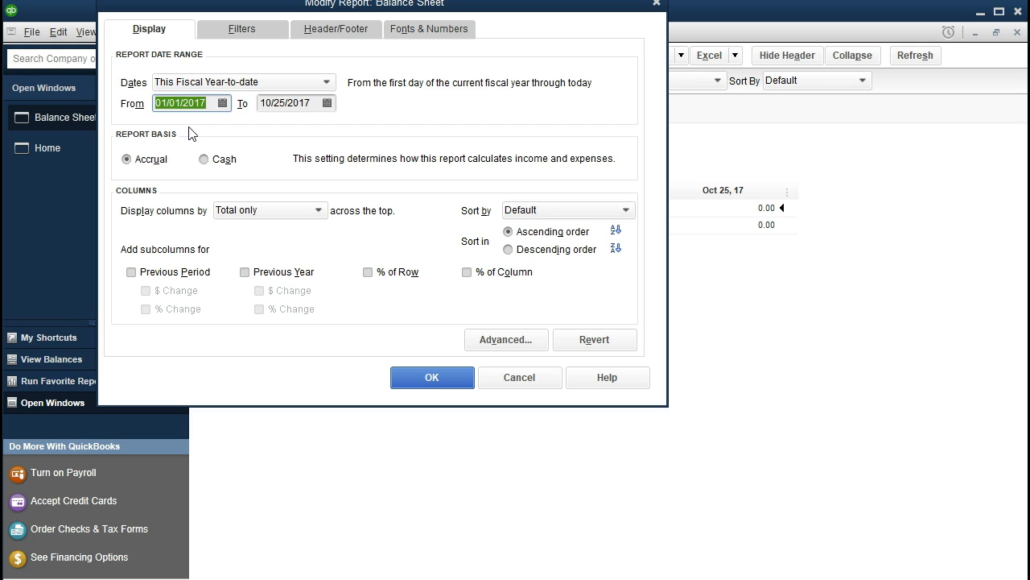
pyautogui.write('010121')
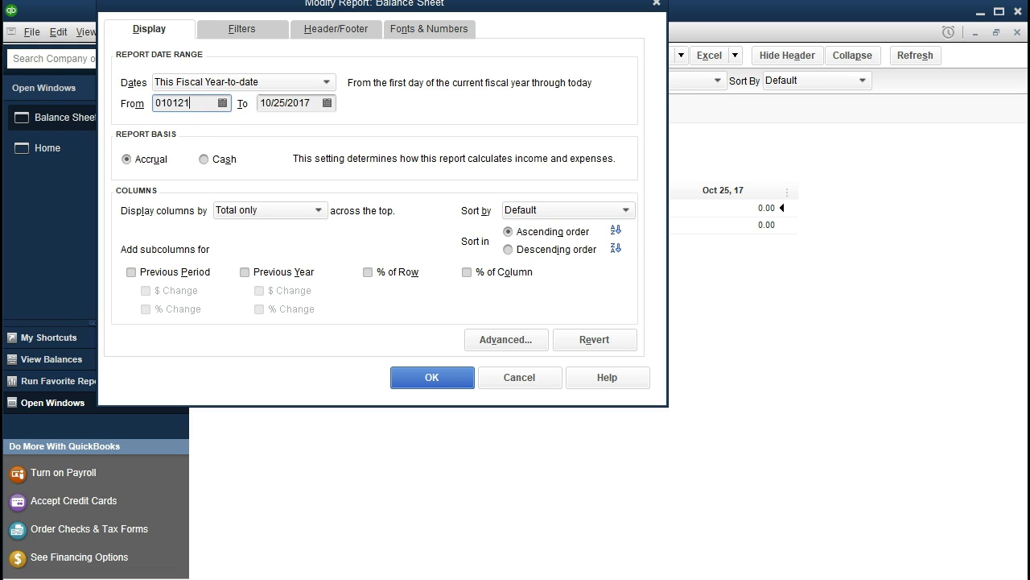
pyautogui.press('Tab')
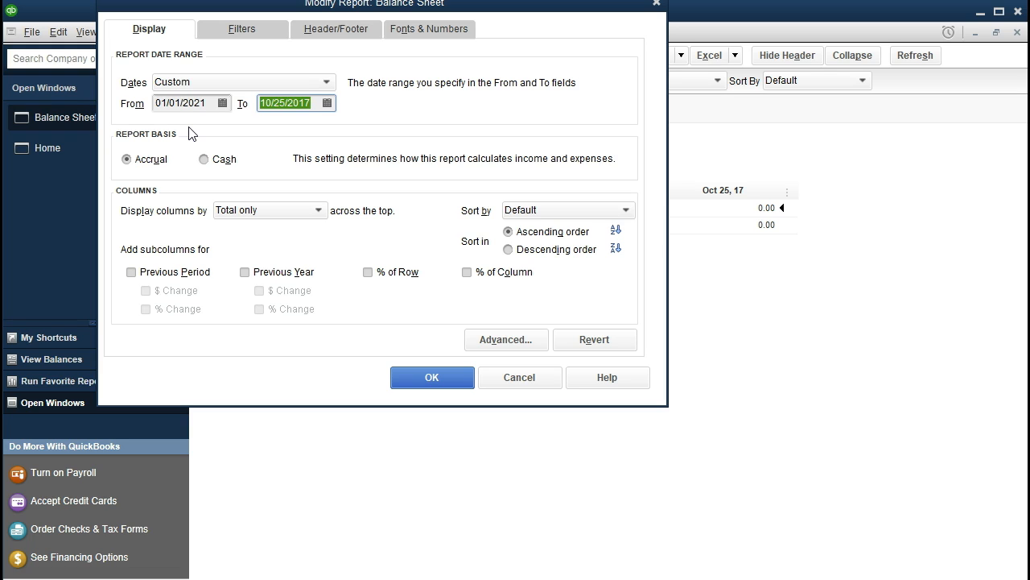
pyautogui.write('123121')
pyautogui.press('Tab')
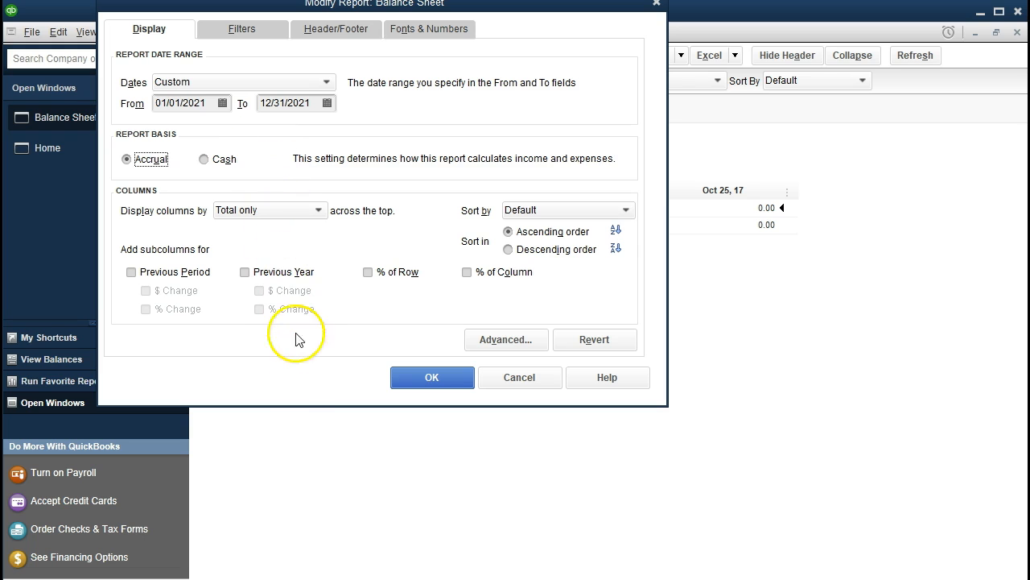
pyautogui.click(402, 384)
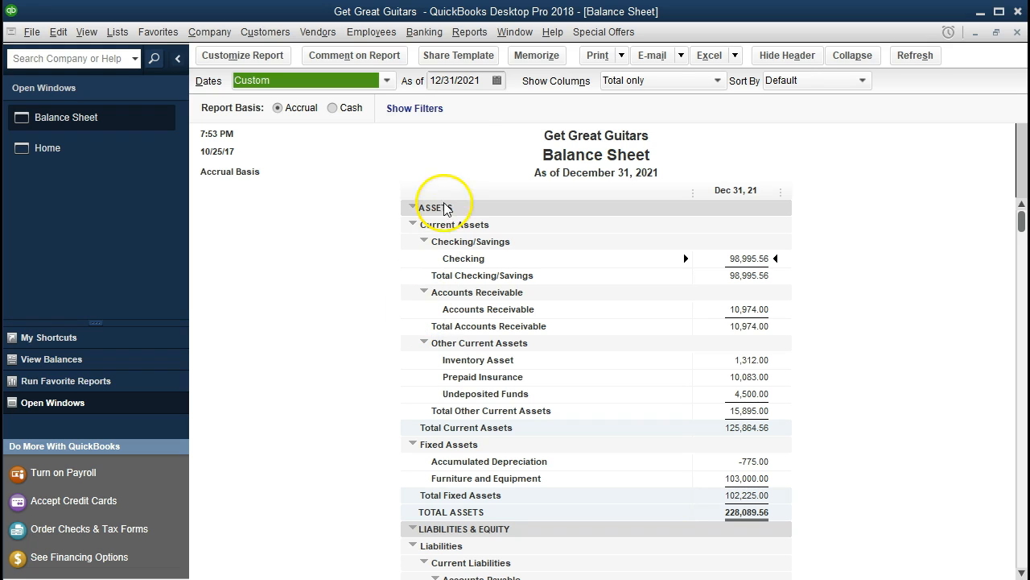
# Open the standard Profit & Loss report for the company.
pyautogui.click(470, 32)
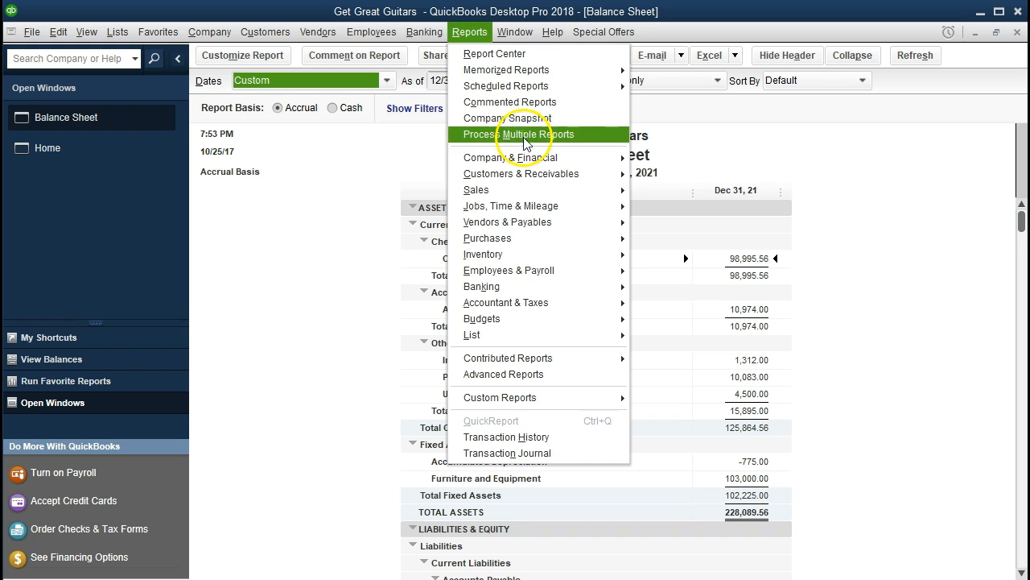
pyautogui.click(544, 159)
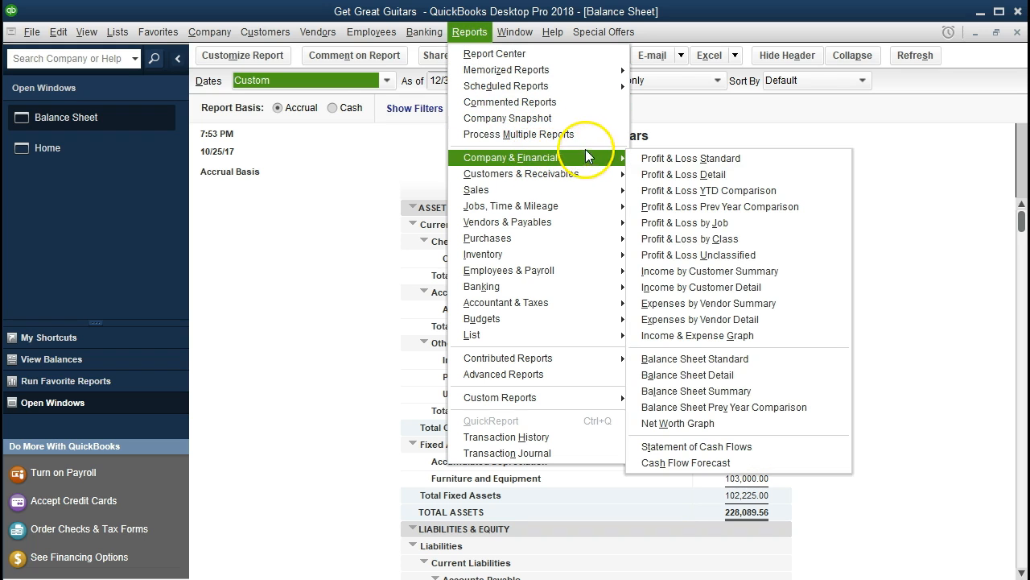
pyautogui.moveTo(624, 165)
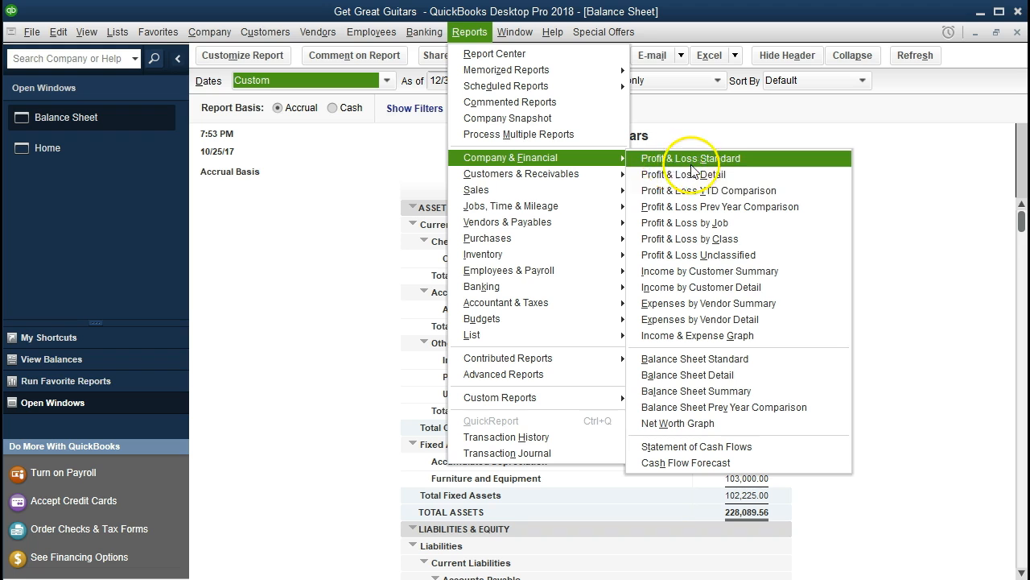
pyautogui.click(752, 159)
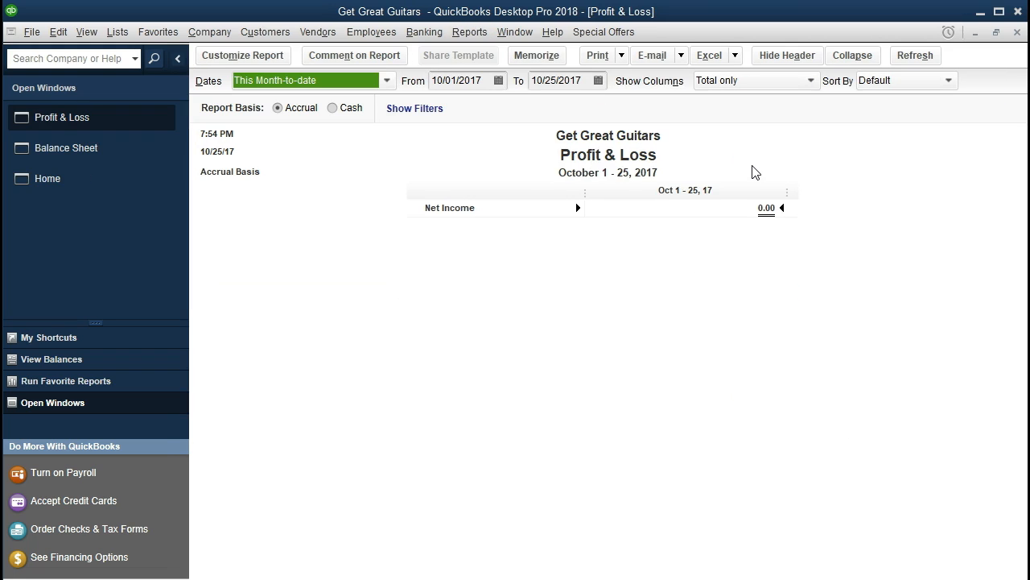
# Set the Profit & Loss report's dates from 01/01/2021 to 12/31/2021.
pyautogui.press('Tab')
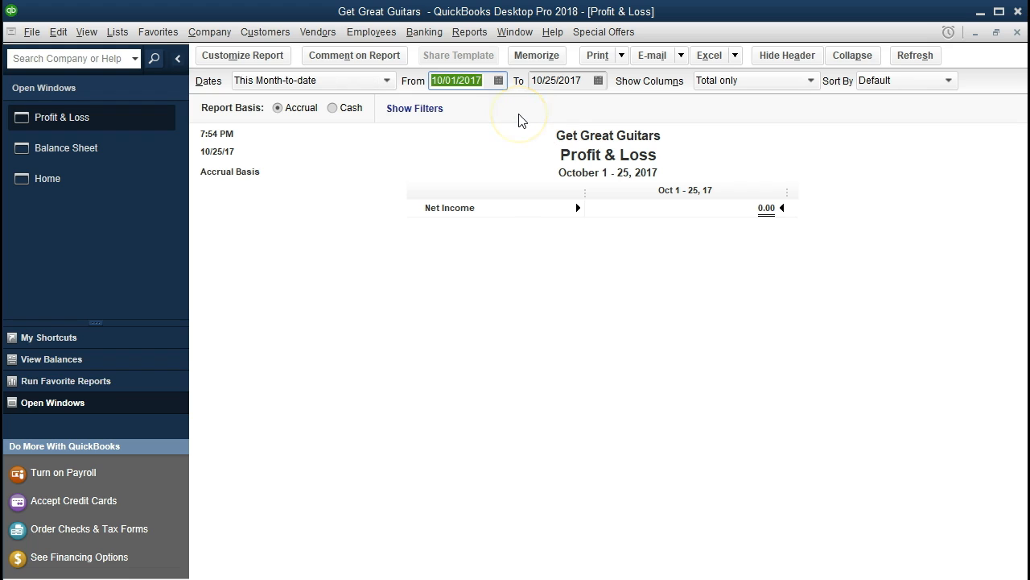
pyautogui.write('010121')
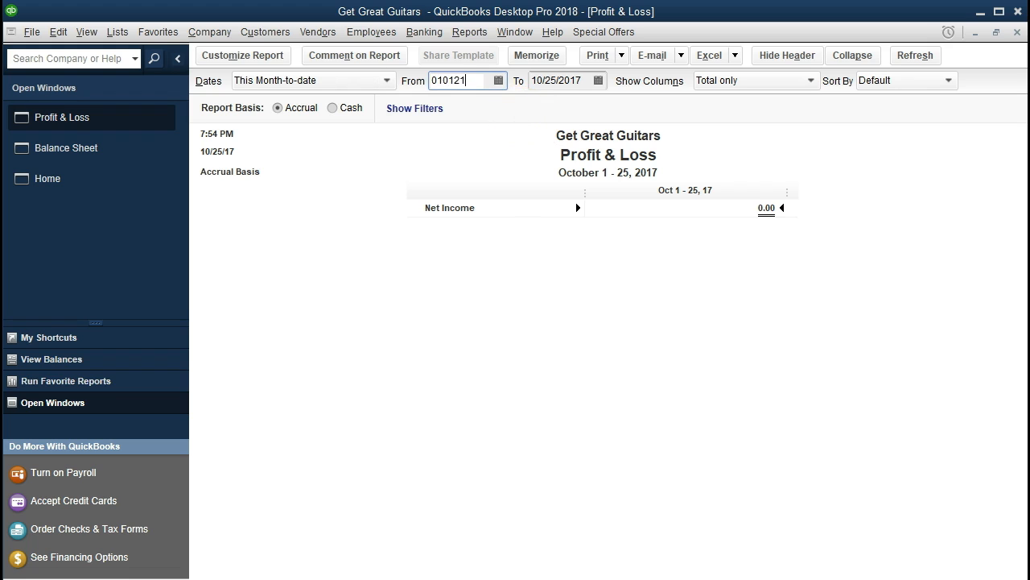
pyautogui.press('Tab')
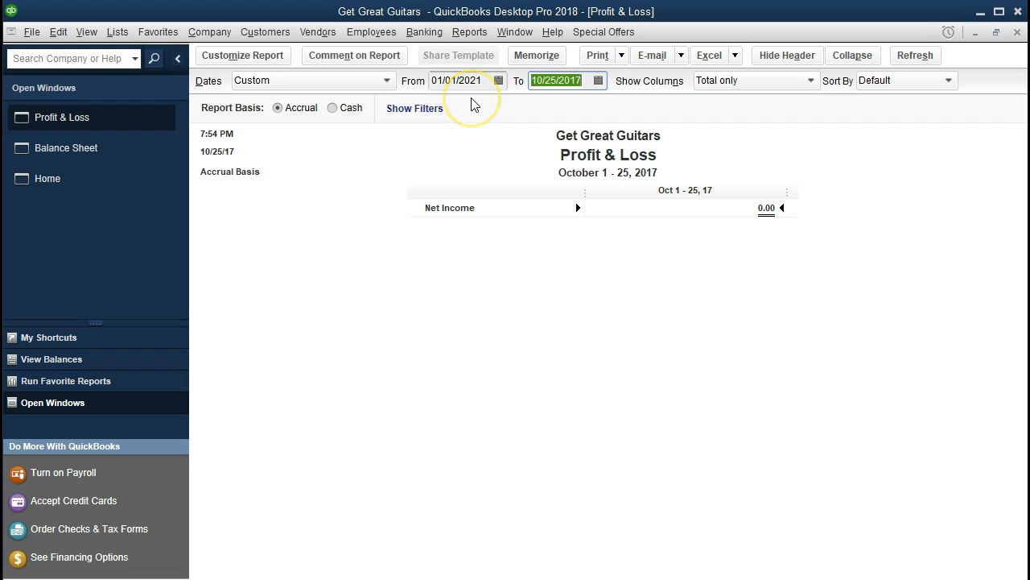
pyautogui.write('123121')
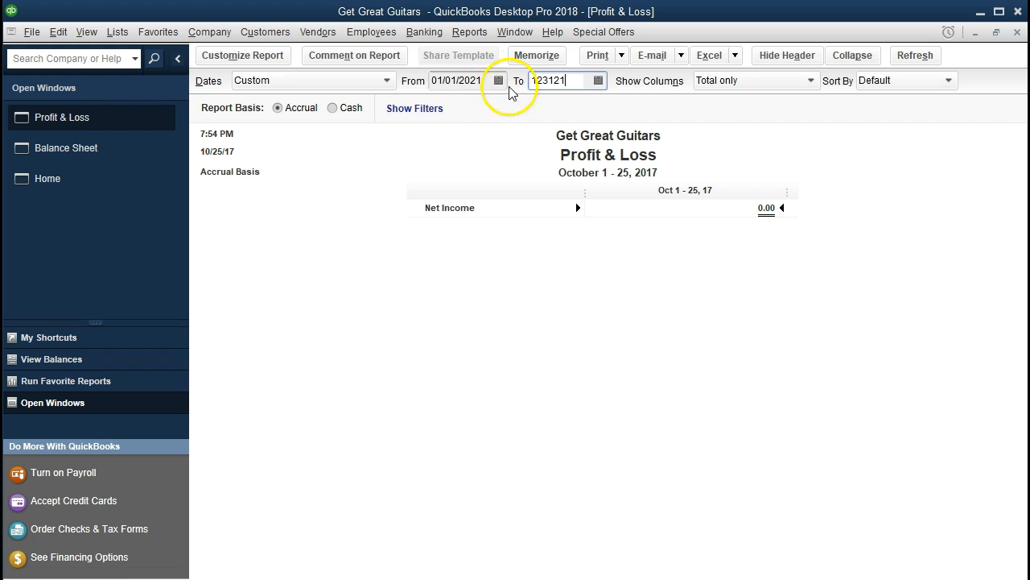
pyautogui.press('Tab')
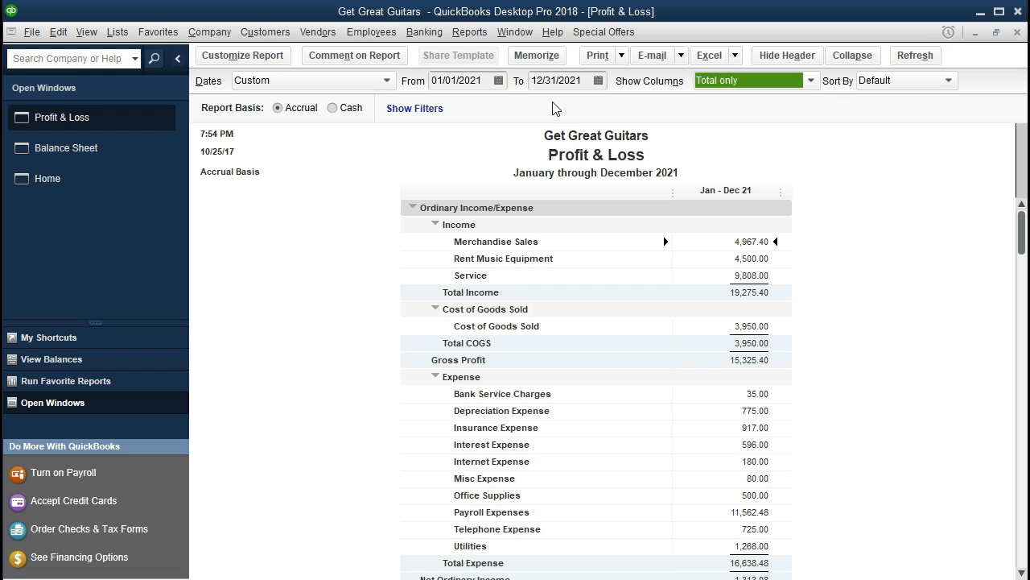
# Return to the Home page, open the bill entry form, view the previously entered Edison bill, and close it without changes.
pyautogui.click(102, 190)
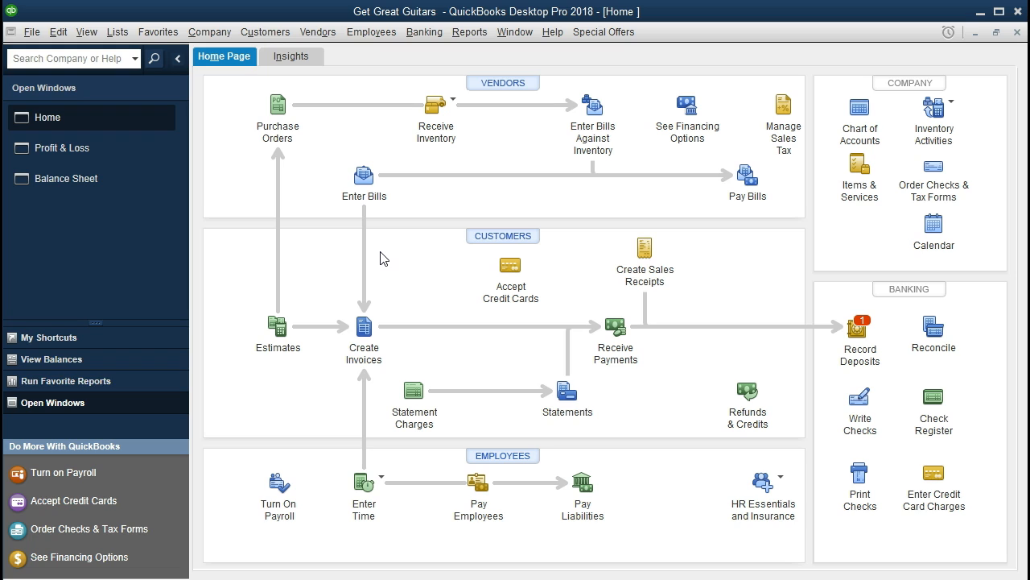
pyautogui.click(363, 192)
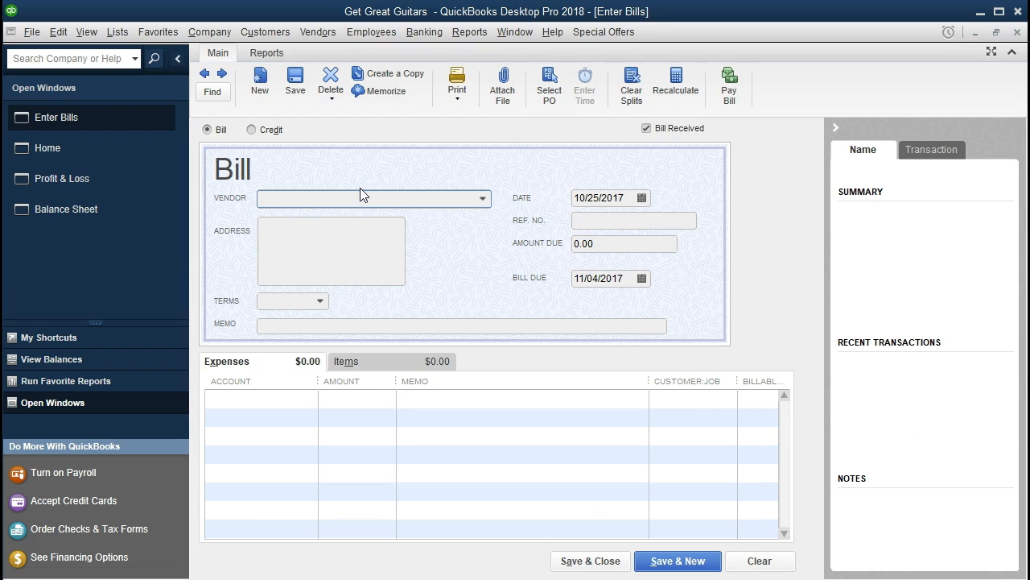
pyautogui.click(205, 74)
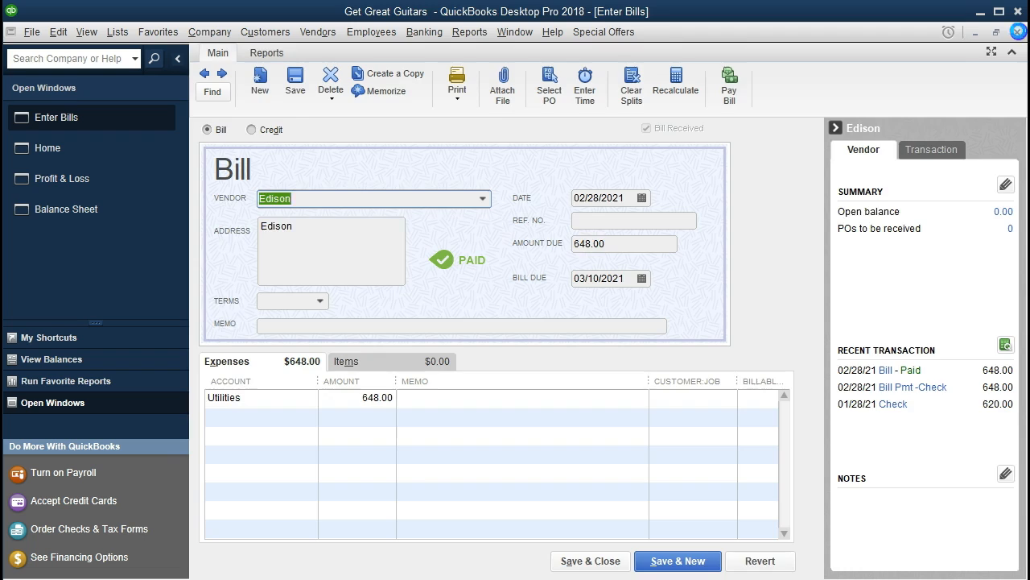
pyautogui.click(1018, 33)
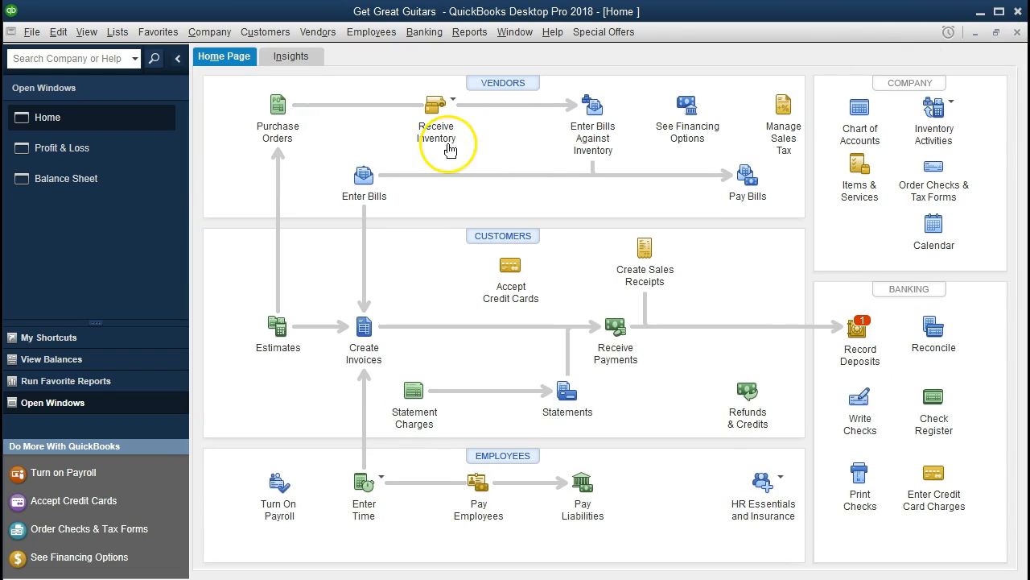
# Return to the Profit & Loss report, open the transaction detail behind Utilities, and select the Edison bill dated 02/28/2021.
pyautogui.click(94, 149)
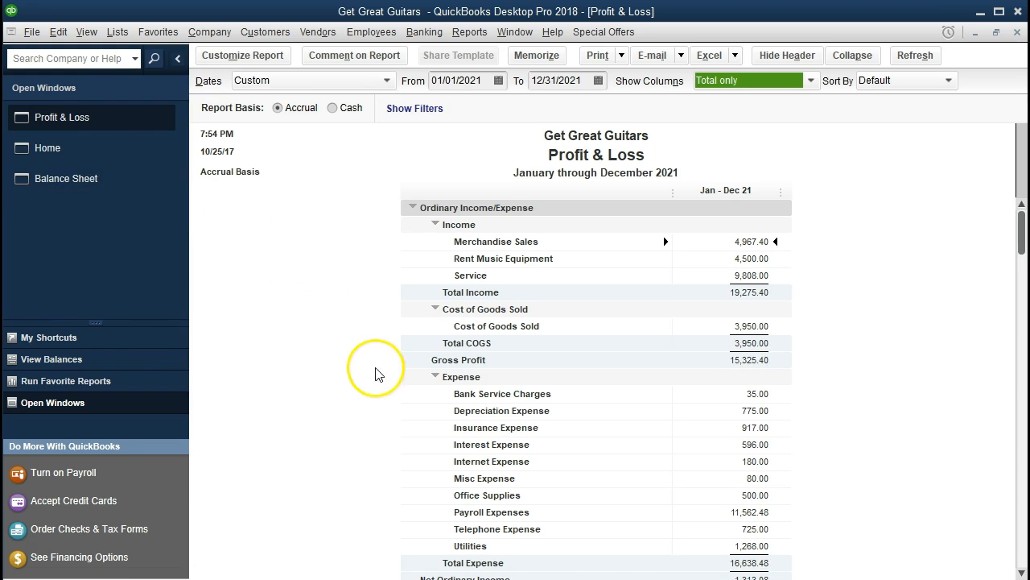
pyautogui.scroll(-1, 403, 392)
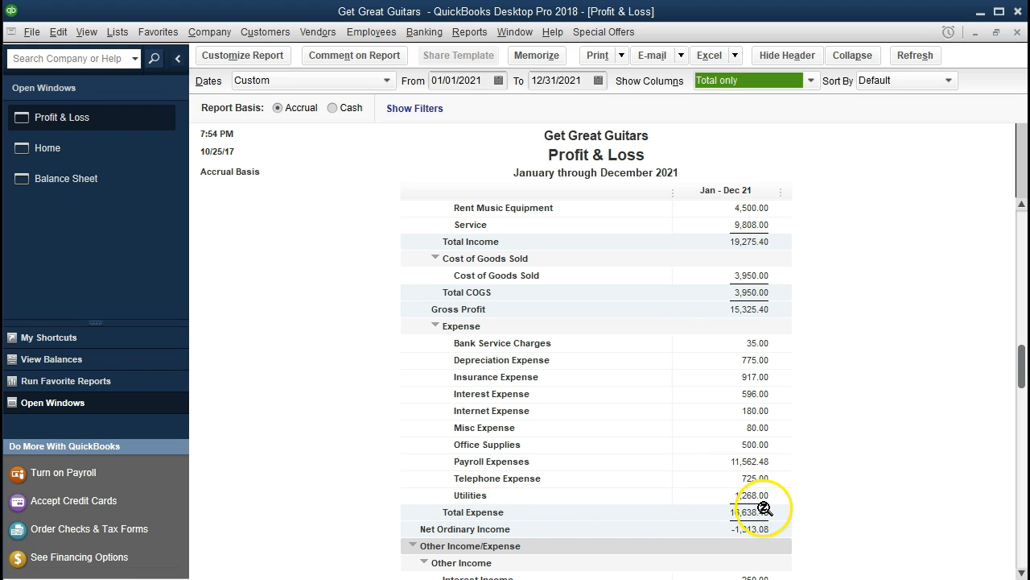
pyautogui.doubleClick(709, 497)
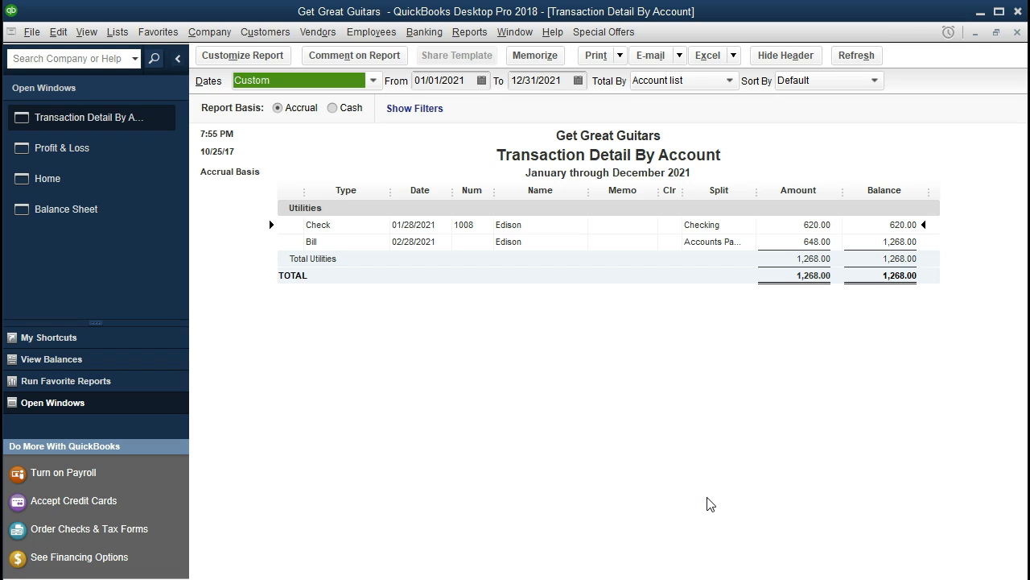
pyautogui.click(779, 241)
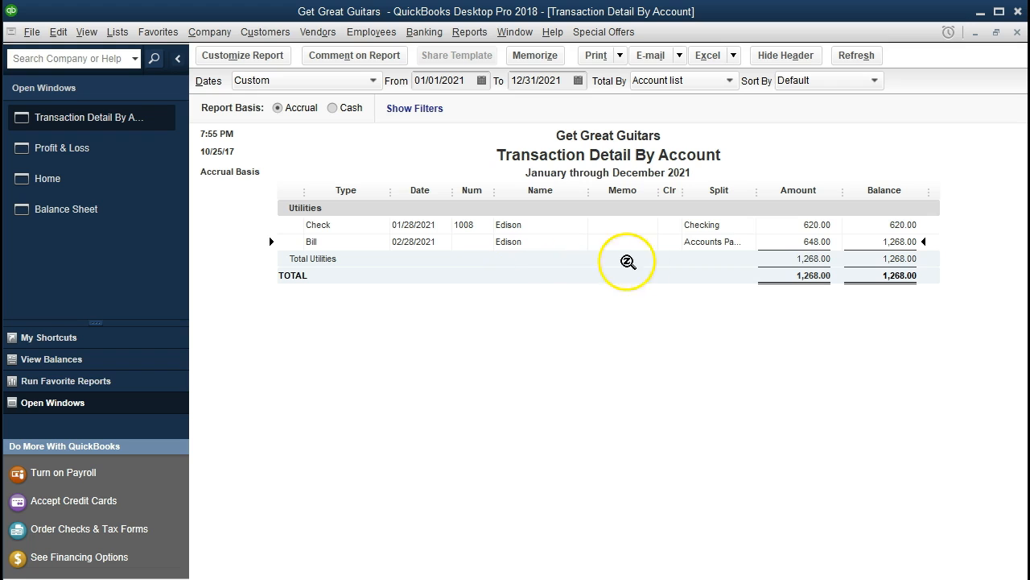
# Open the Edison bill dated 02/28/2021 from the Utilities detail, then close it and the detail report.
pyautogui.doubleClick(788, 242)
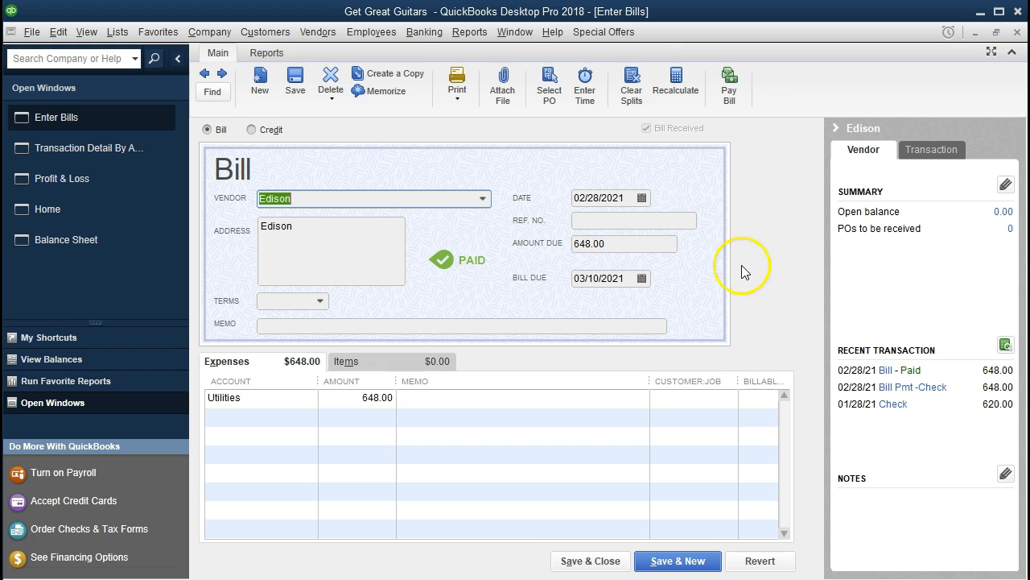
pyautogui.click(1017, 33)
pyautogui.click(1016, 33)
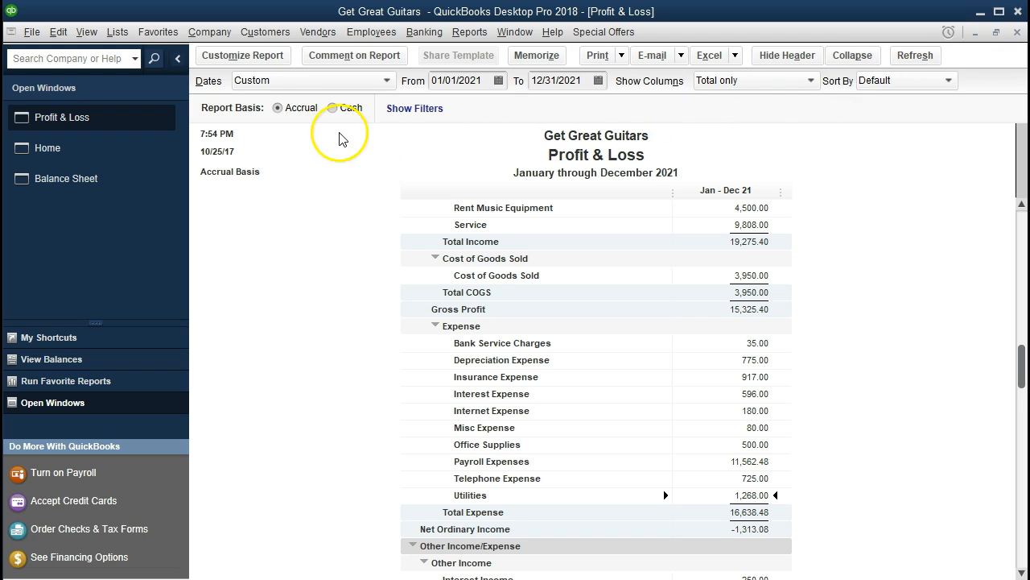
# From the Home page, open the check-writing form, browse back to the Internal Revenue Service liability check 1019, and close it without changes.
pyautogui.click(89, 148)
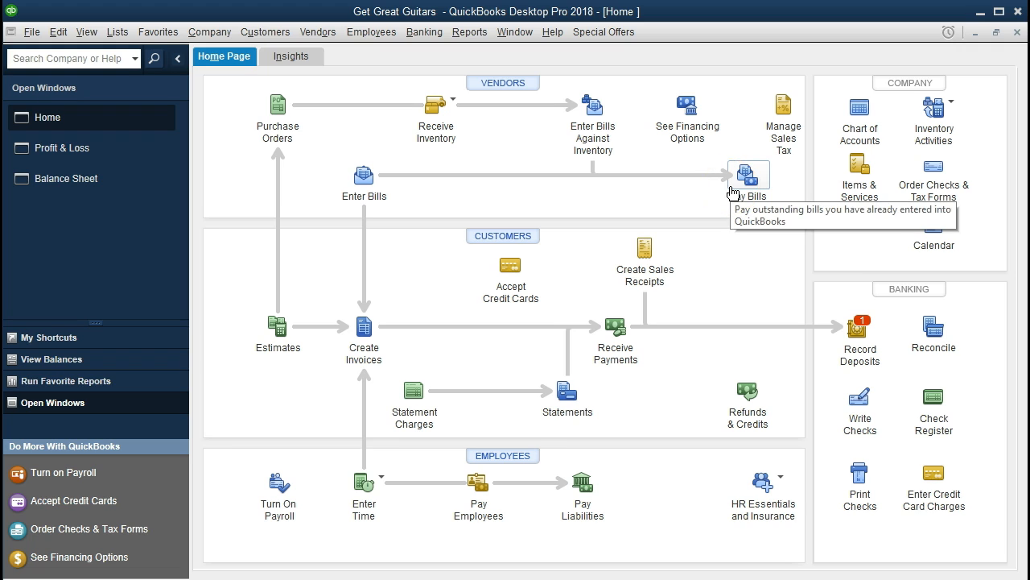
pyautogui.click(862, 403)
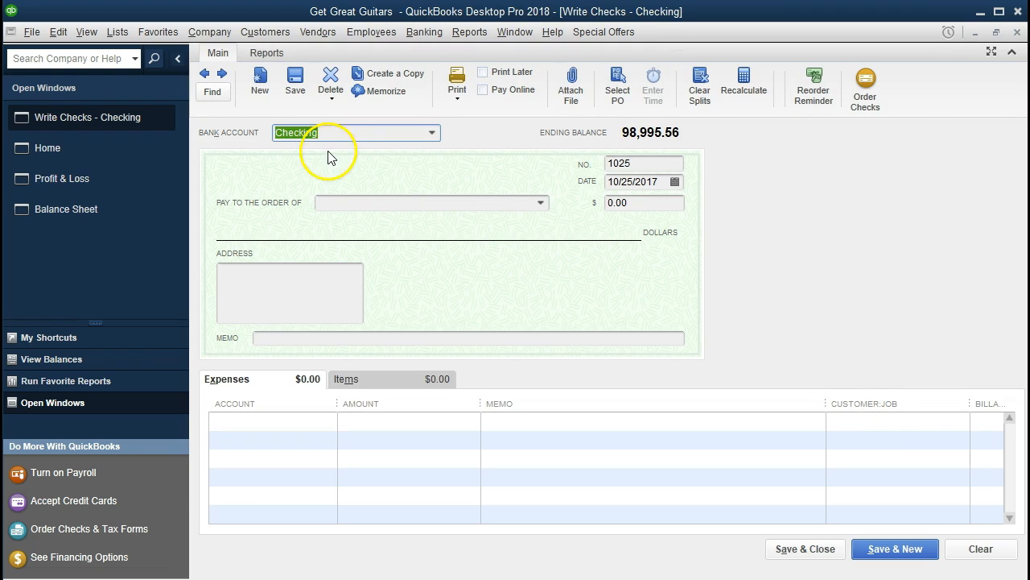
pyautogui.click(202, 76)
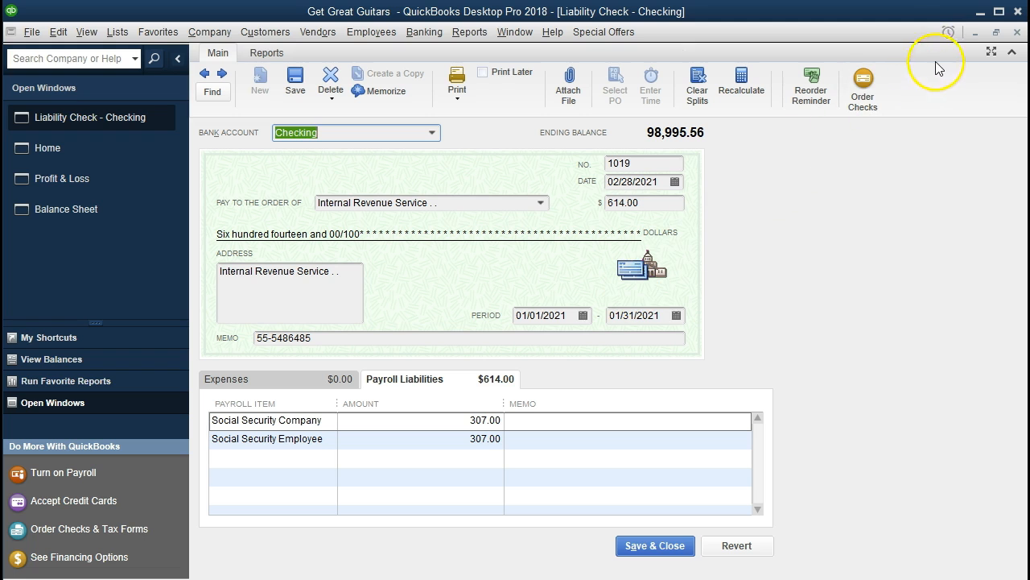
pyautogui.click(1017, 32)
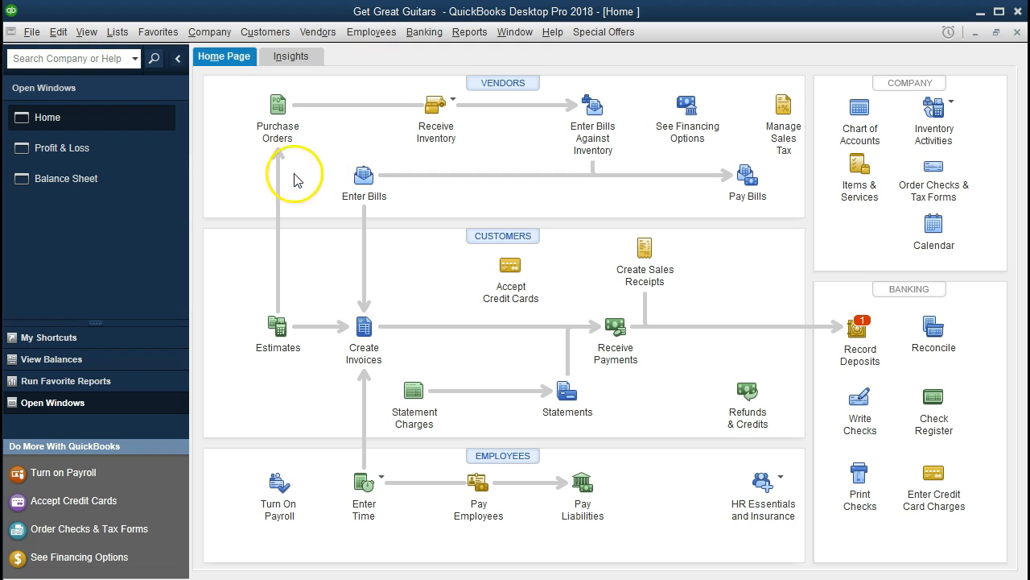
# From the Balance Sheet's Checking detail, view the 02/28/2021 bank service charge check, then close it and the detail report.
pyautogui.click(115, 194)
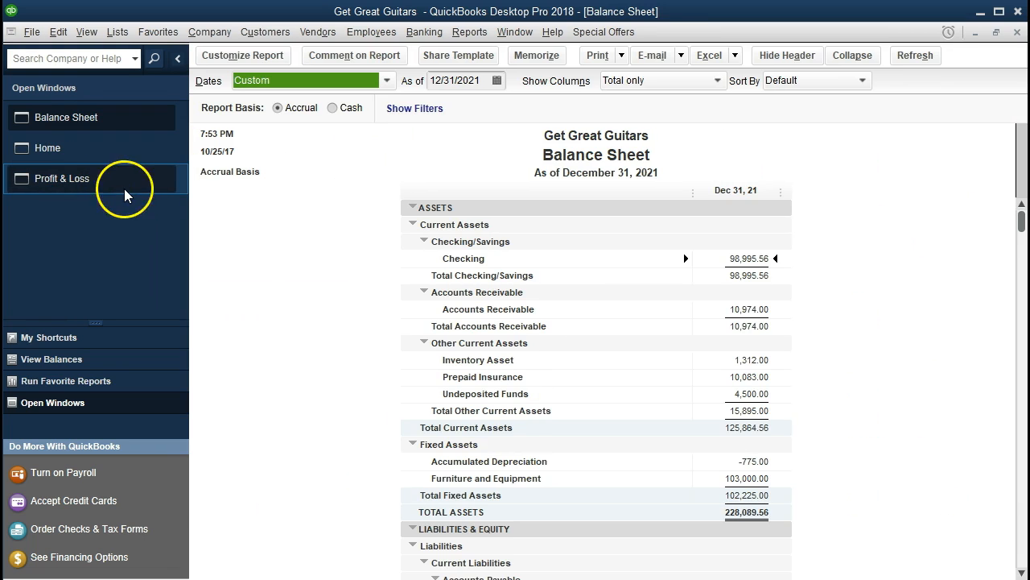
pyautogui.doubleClick(737, 259)
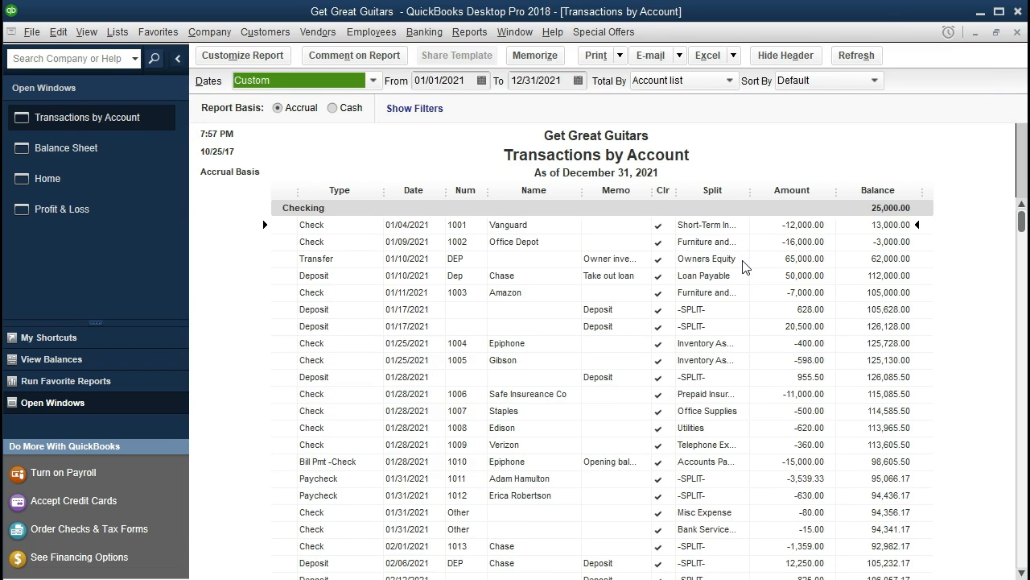
pyautogui.scroll(-6, 744, 267)
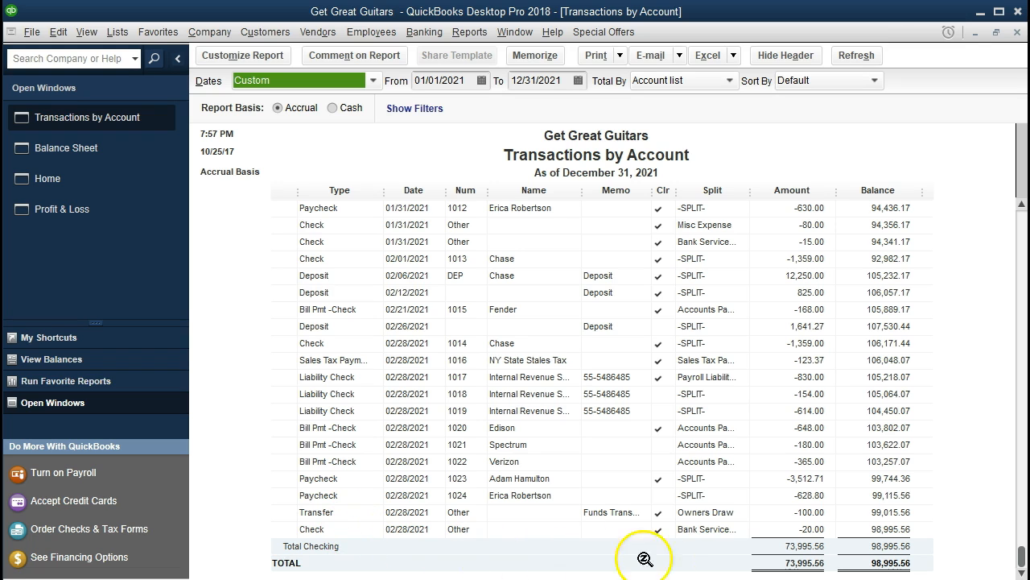
pyautogui.doubleClick(780, 531)
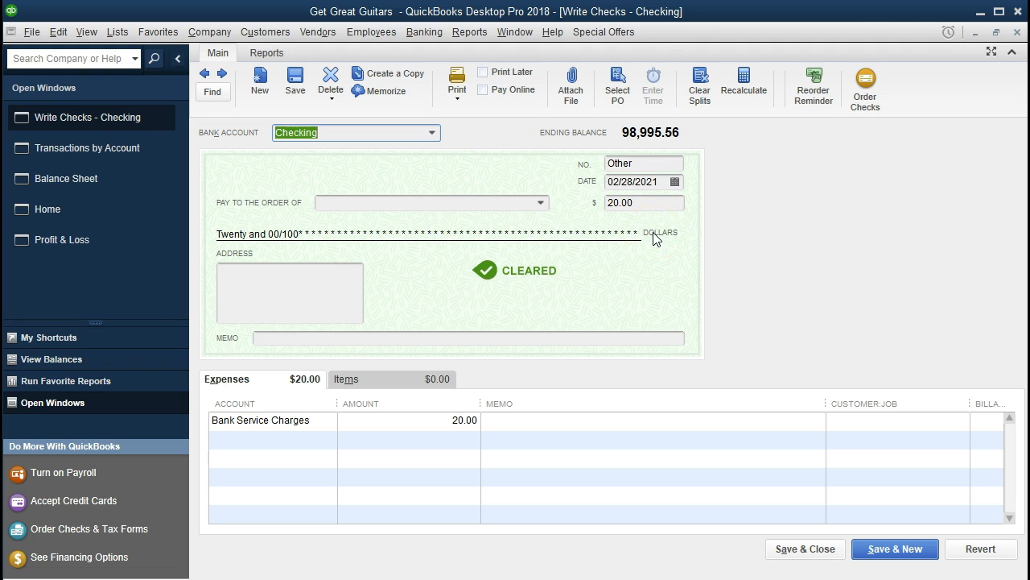
pyautogui.click(1018, 34)
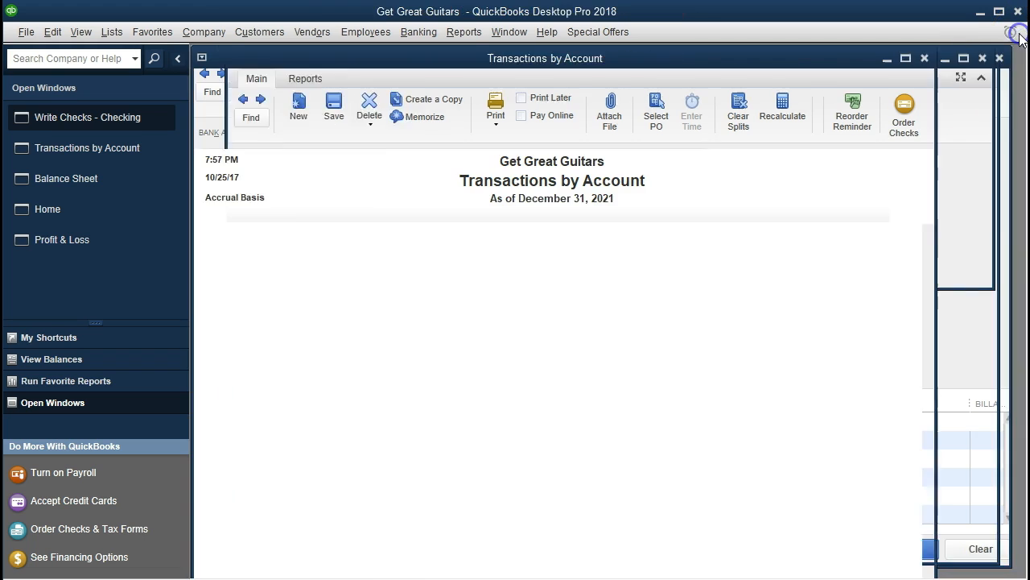
pyautogui.click(1018, 34)
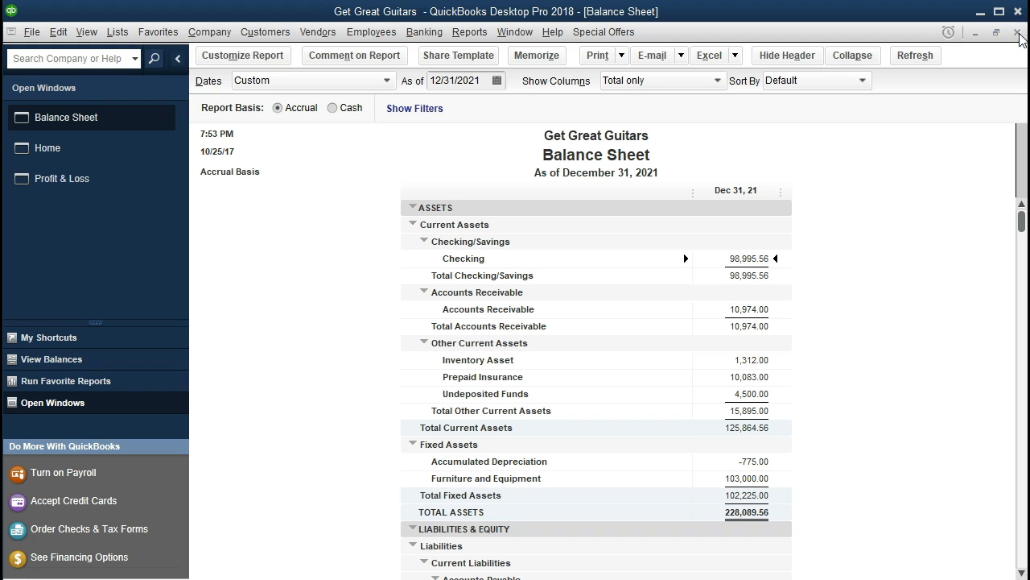
# From the Home page, open the invoice form, view the previously entered invoice 19, and close it without changes.
pyautogui.click(97, 151)
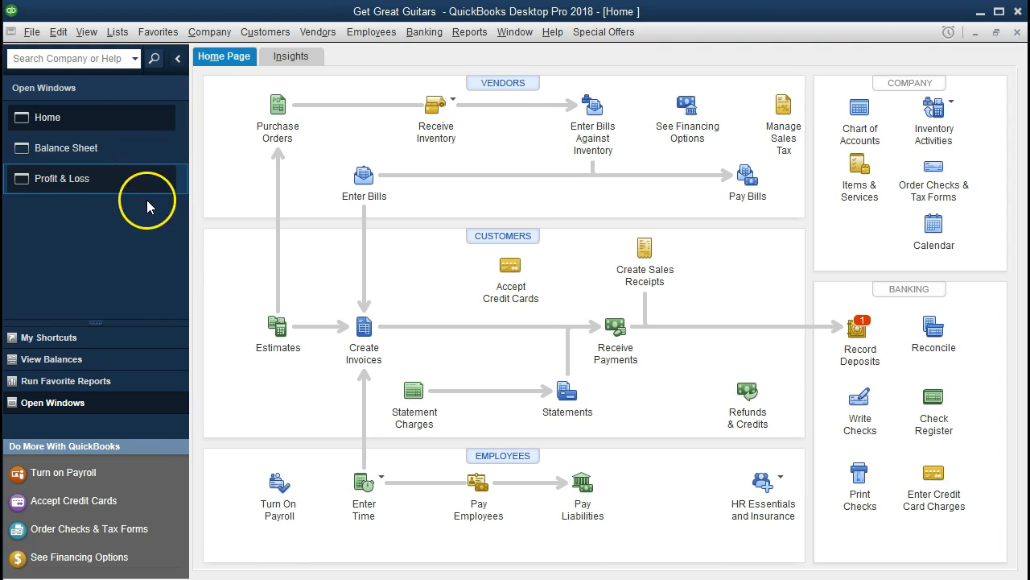
pyautogui.click(369, 345)
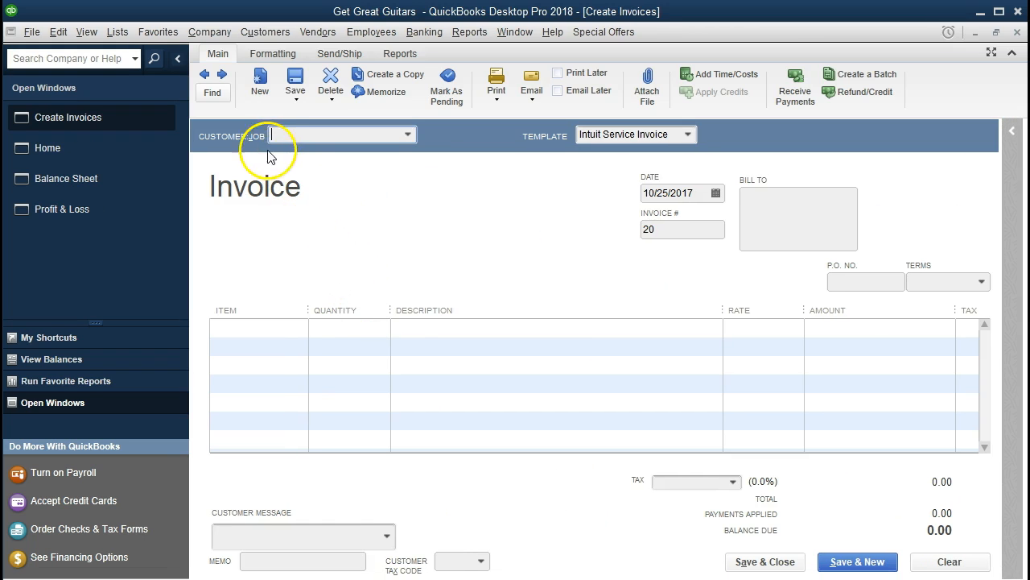
pyautogui.click(203, 74)
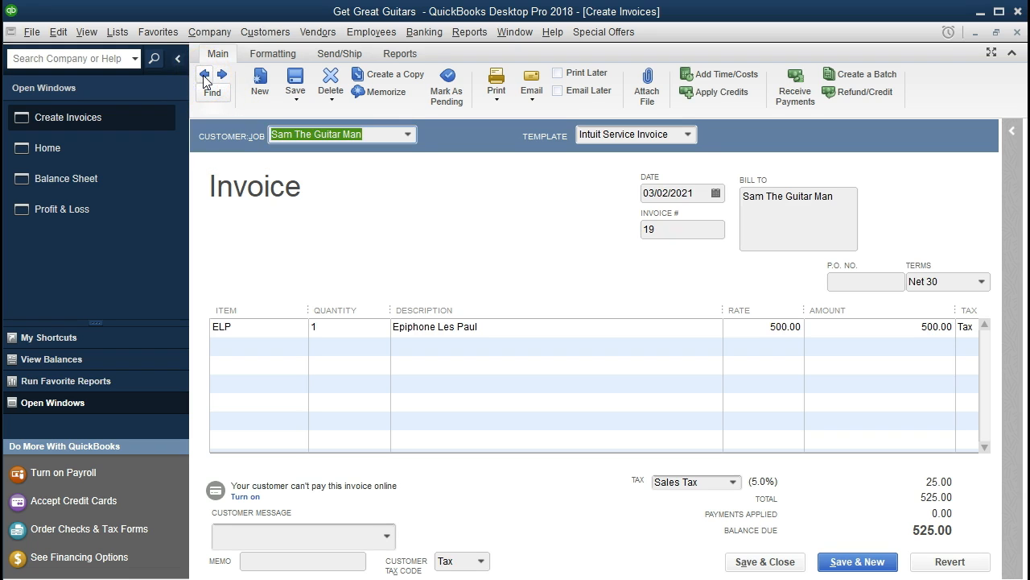
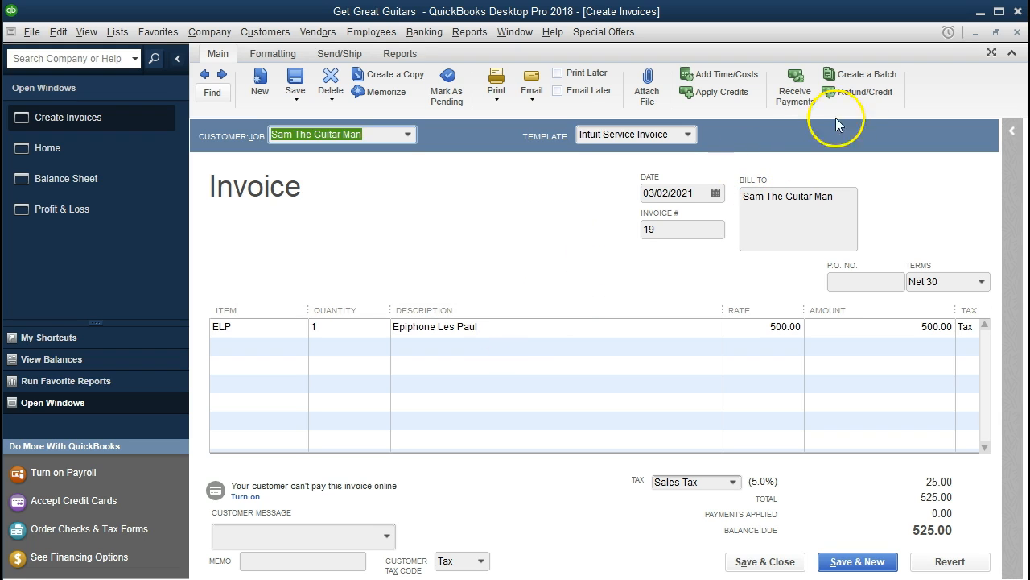
pyautogui.click(1017, 32)
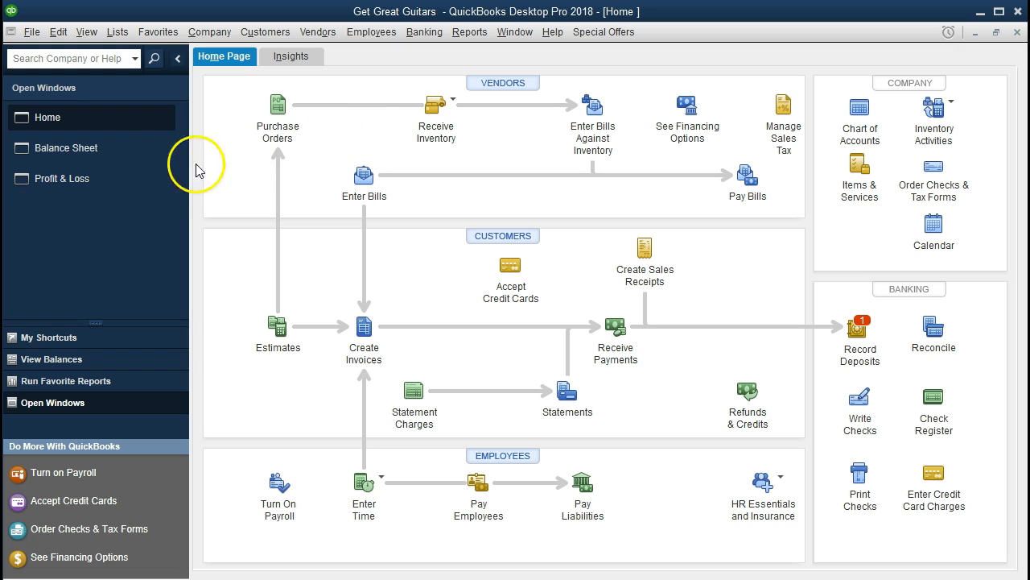
# From the Profit & Loss report's Merchandise Sales detail, view invoice 19 dated 03/02/2021, then close it and the detail report.
pyautogui.click(113, 180)
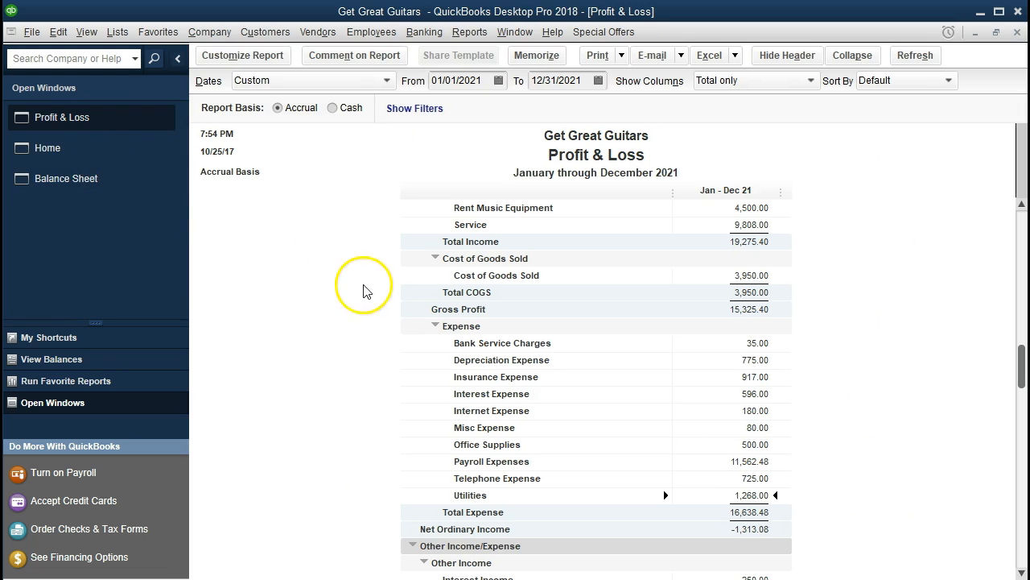
pyautogui.scroll(1, 356, 318)
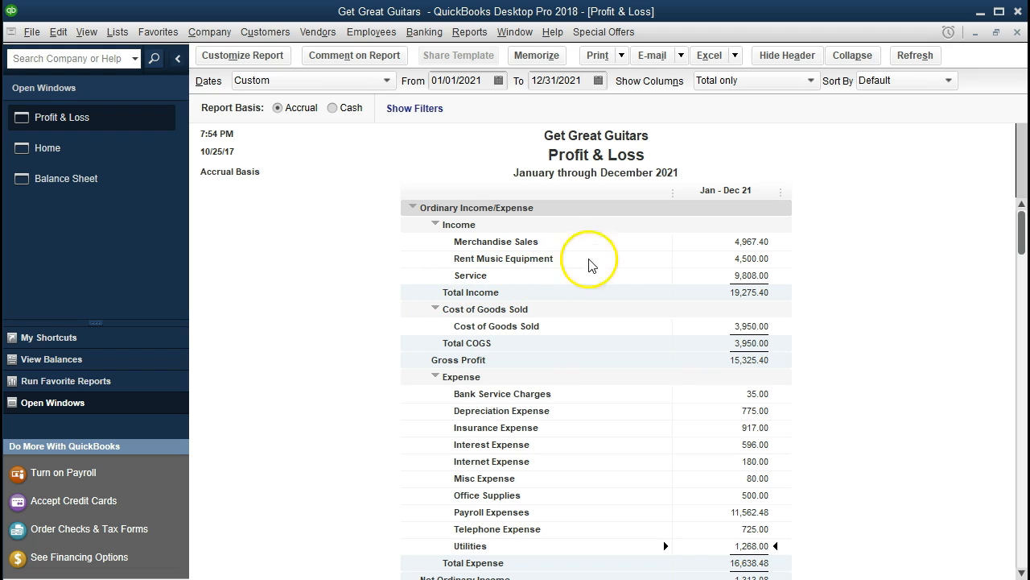
pyautogui.doubleClick(722, 241)
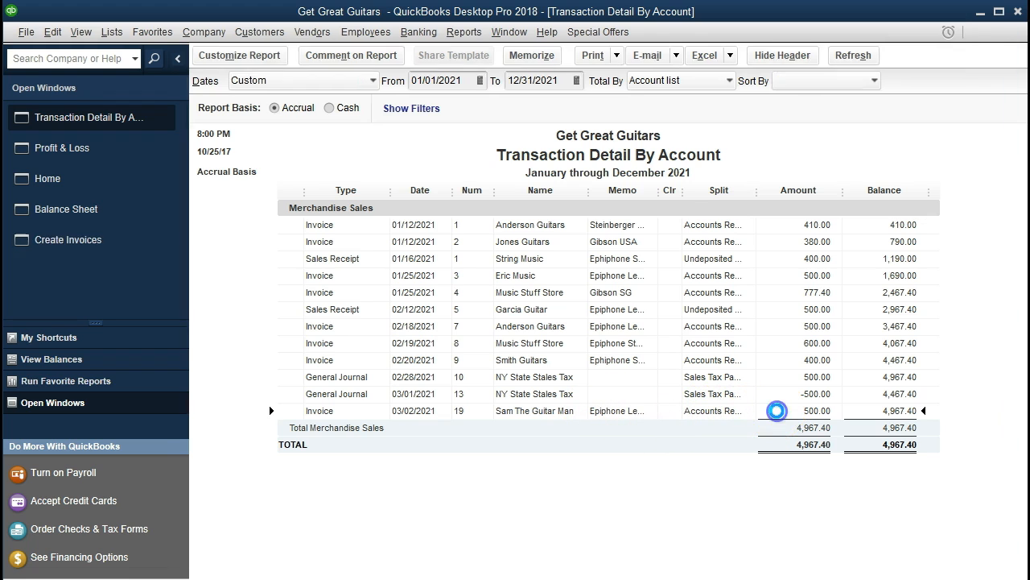
pyautogui.doubleClick(777, 411)
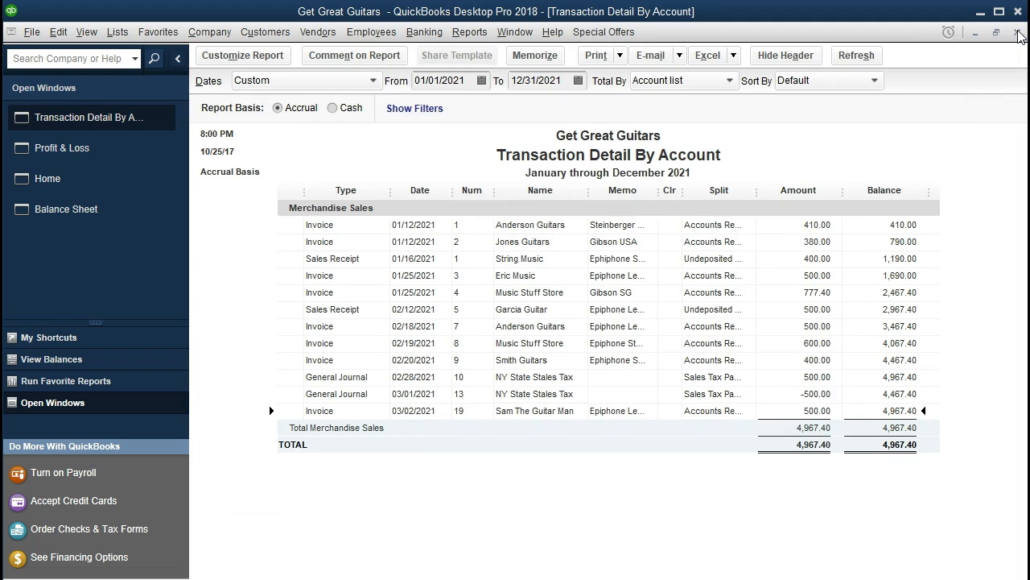
pyautogui.click(1018, 32)
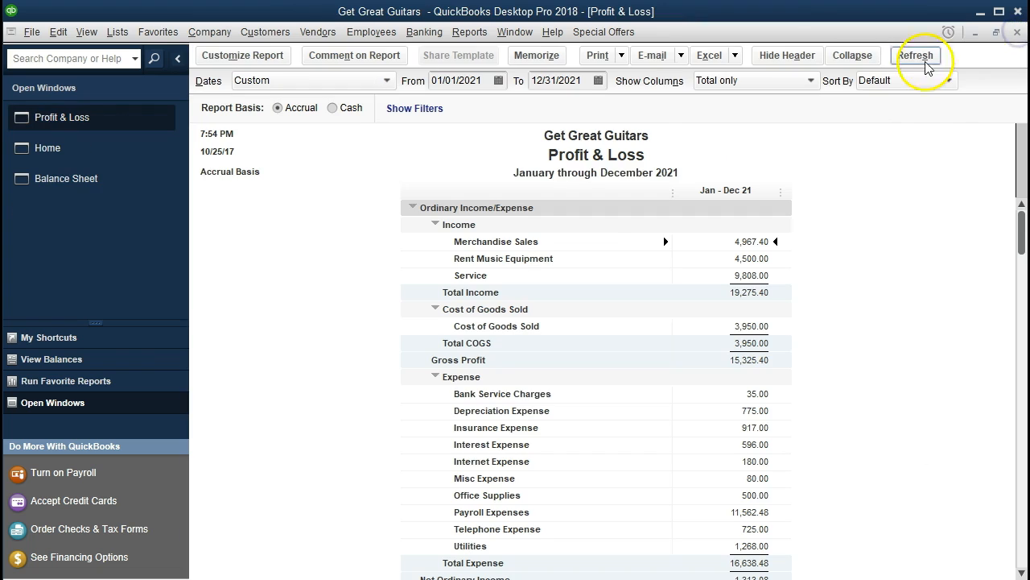
# From the Home page, open the customer payment form, view the Music Stuff Store payment dated 02/26/2021, and close it without changes.
pyautogui.click(140, 153)
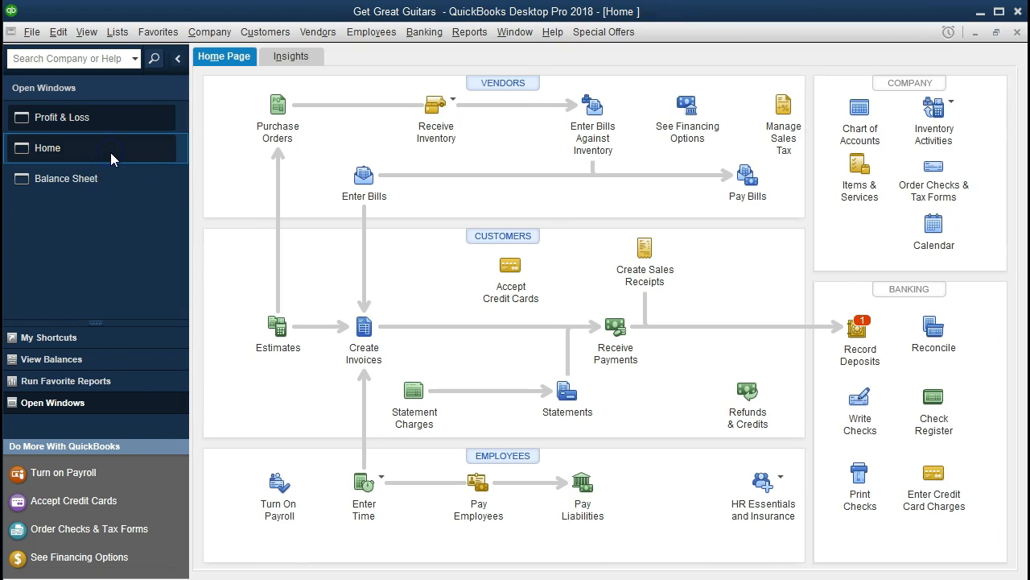
pyautogui.click(610, 339)
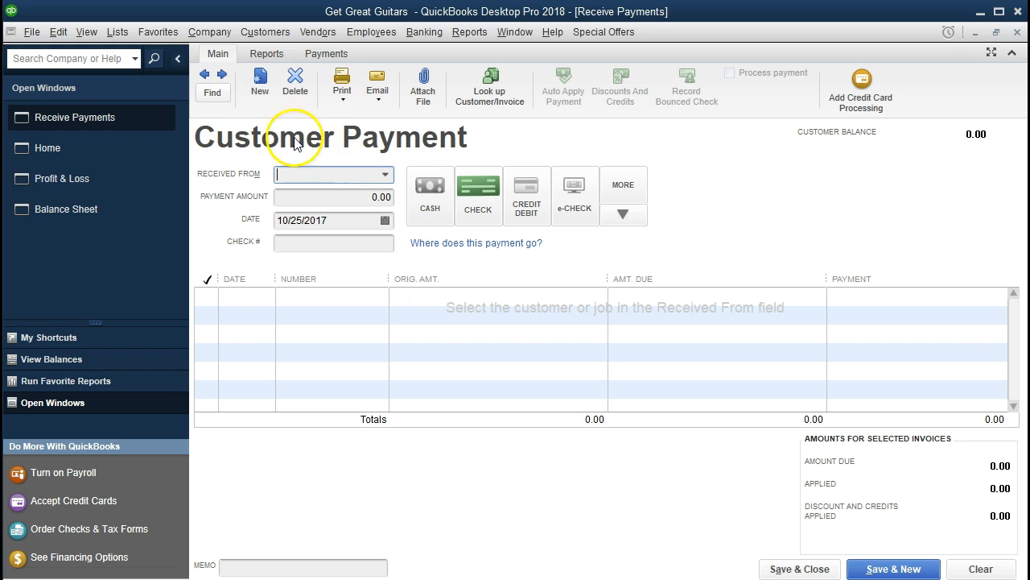
pyautogui.click(203, 76)
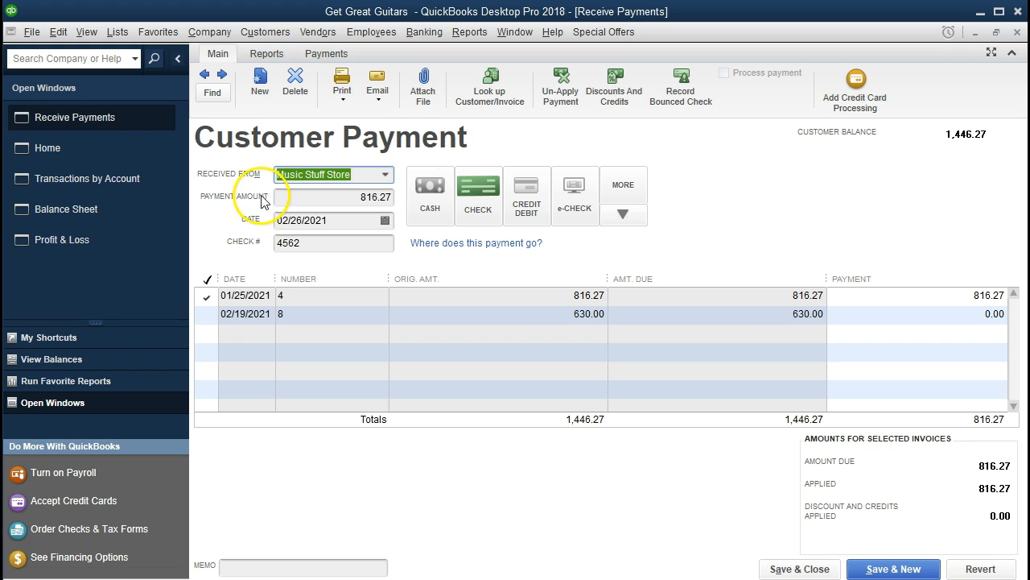
pyautogui.click(1016, 34)
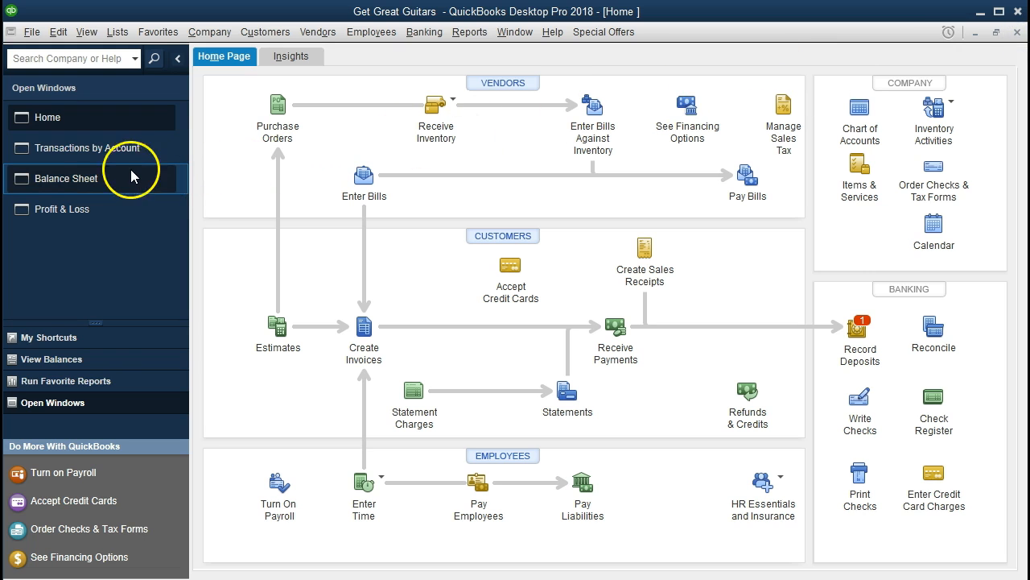
# From the Balance Sheet's Undeposited Funds detail, view the Jones Guitars payment dated 01/12/2021, then close it and the detail report.
pyautogui.click(99, 178)
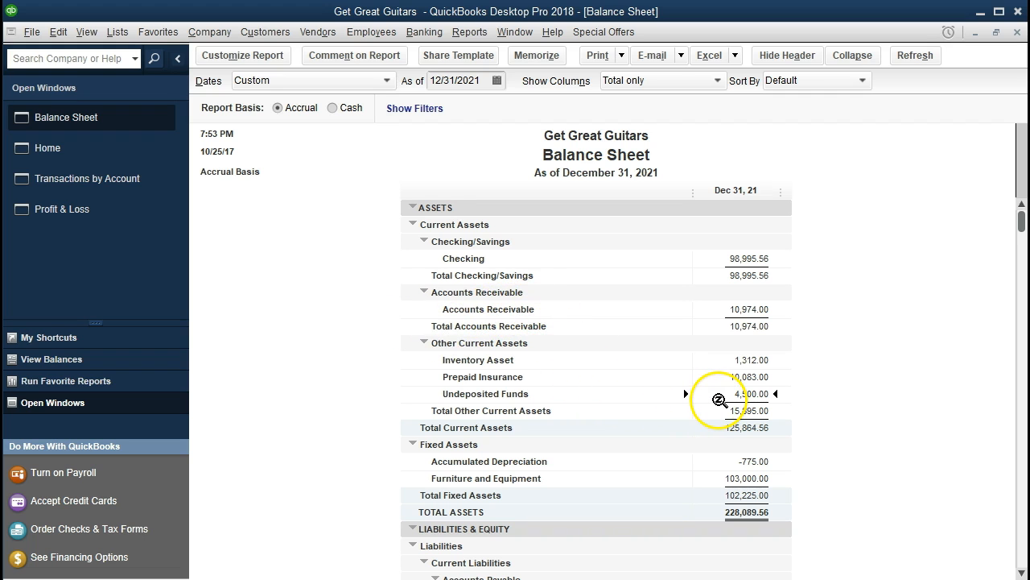
pyautogui.doubleClick(721, 396)
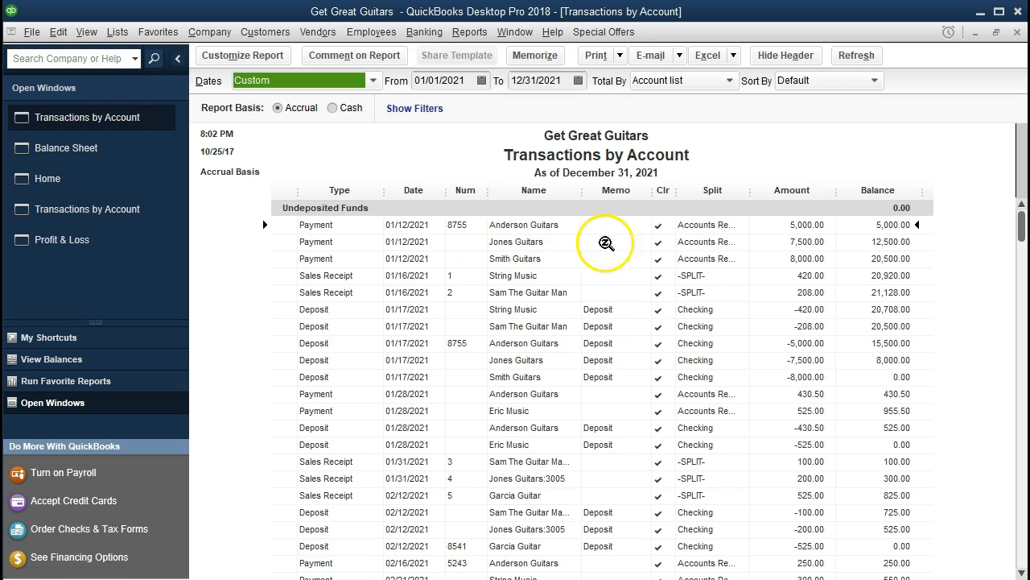
pyautogui.click(775, 243)
pyautogui.doubleClick(775, 243)
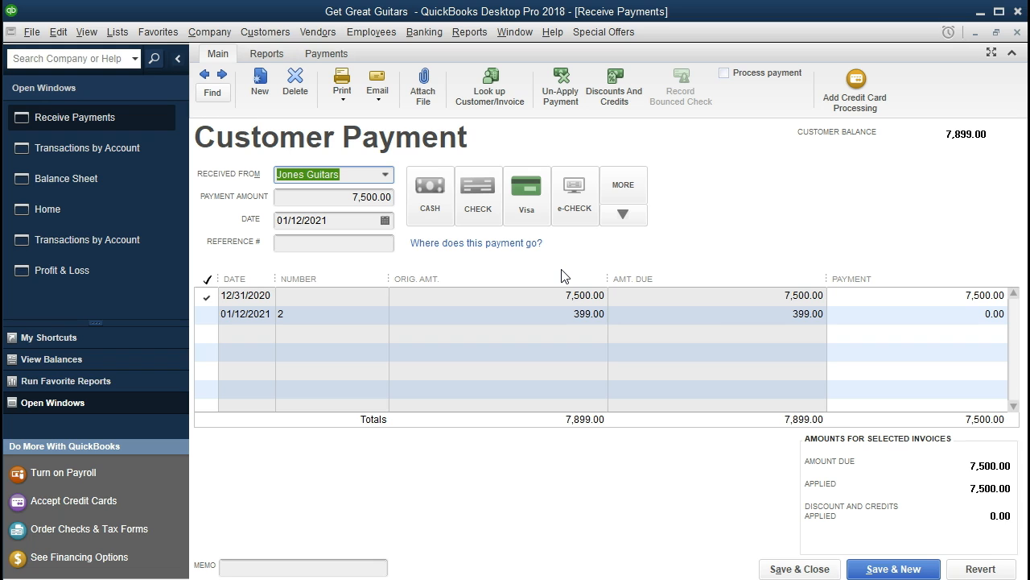
pyautogui.click(1018, 35)
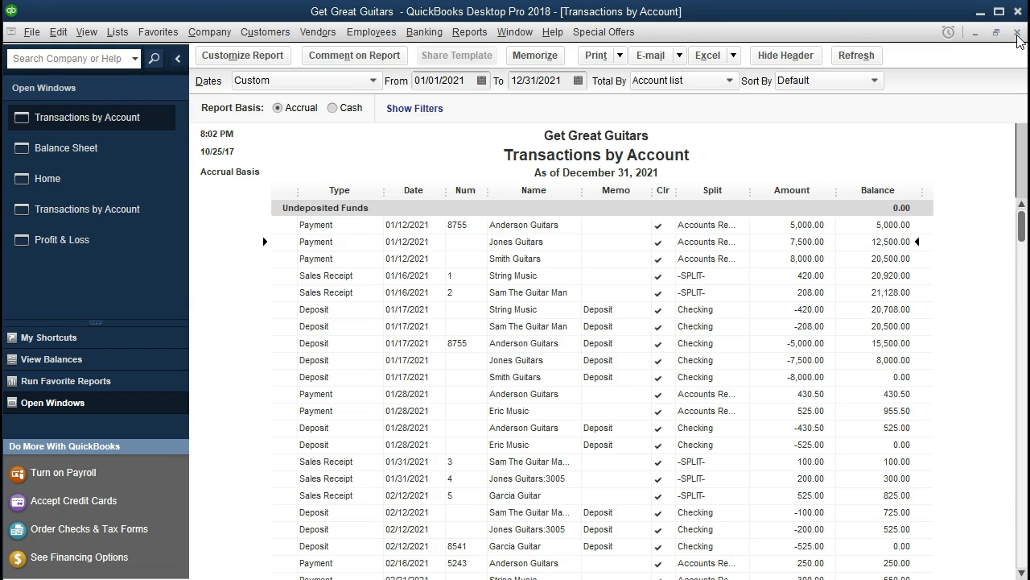
pyautogui.click(1017, 36)
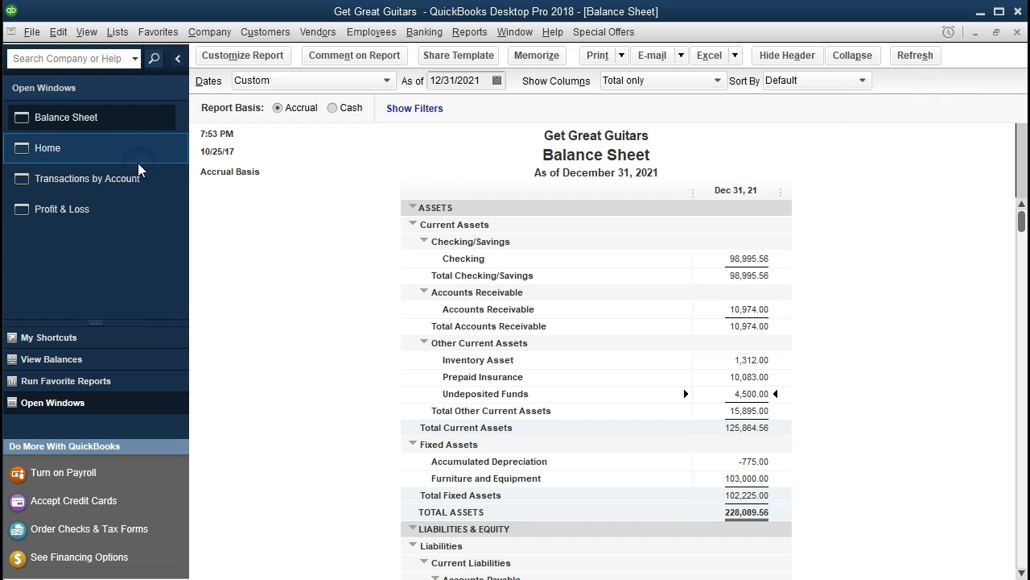
# From the Home page, open the sales receipt form and browse back to the Garcia Guitar receipt dated 02/12/2021.
pyautogui.click(96, 153)
pyautogui.click(96, 150)
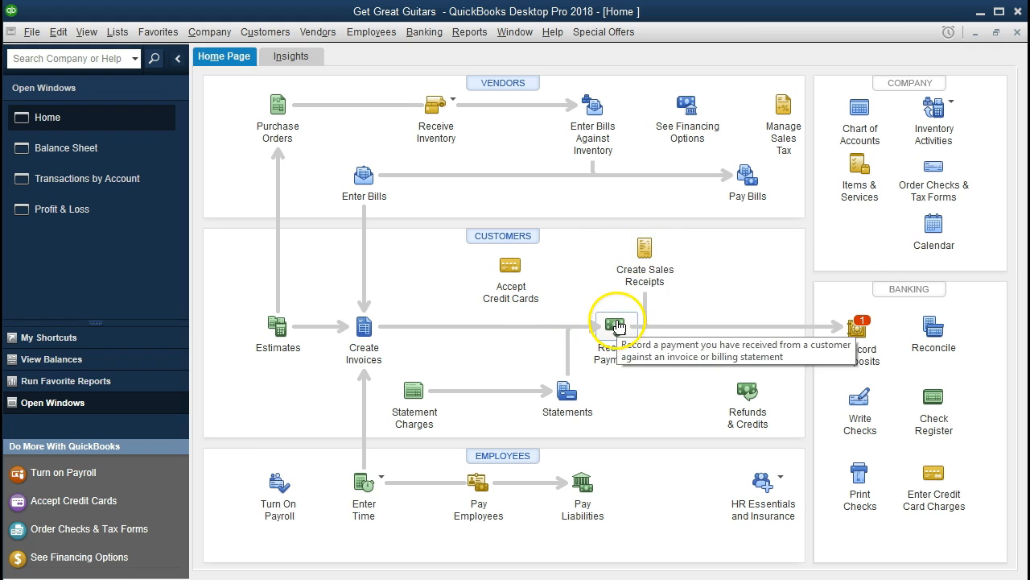
pyautogui.click(644, 264)
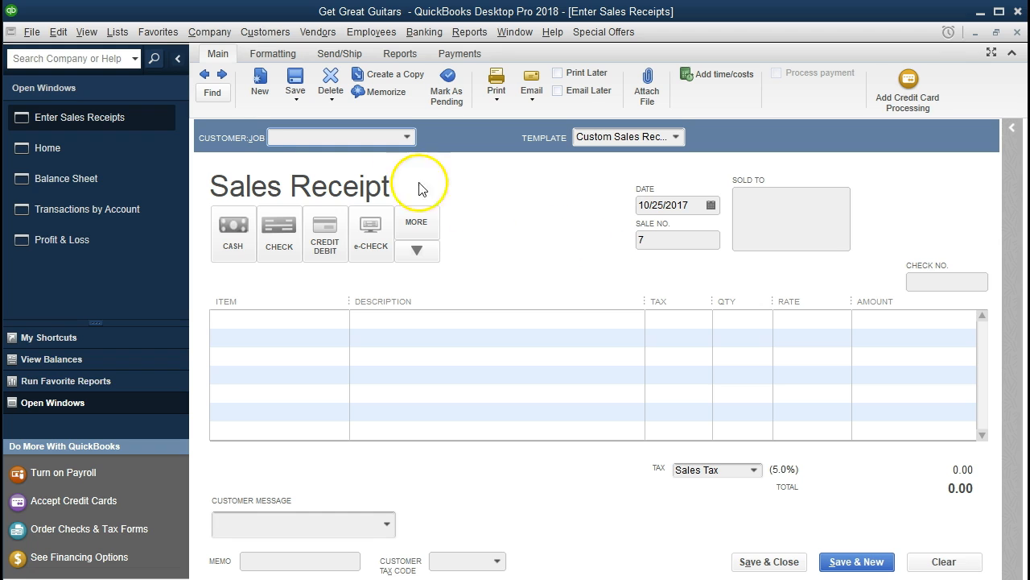
pyautogui.click(205, 74)
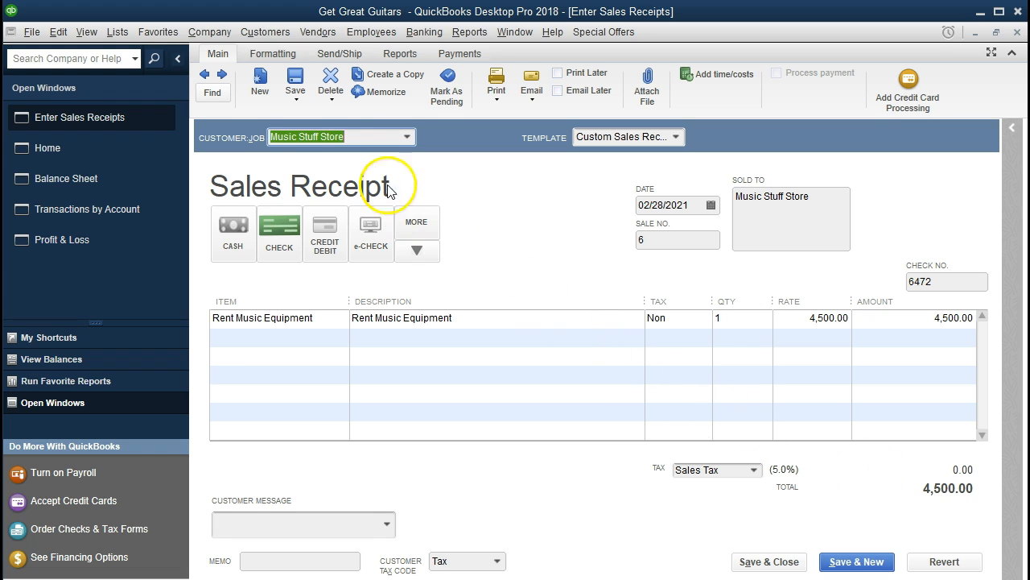
pyautogui.click(205, 76)
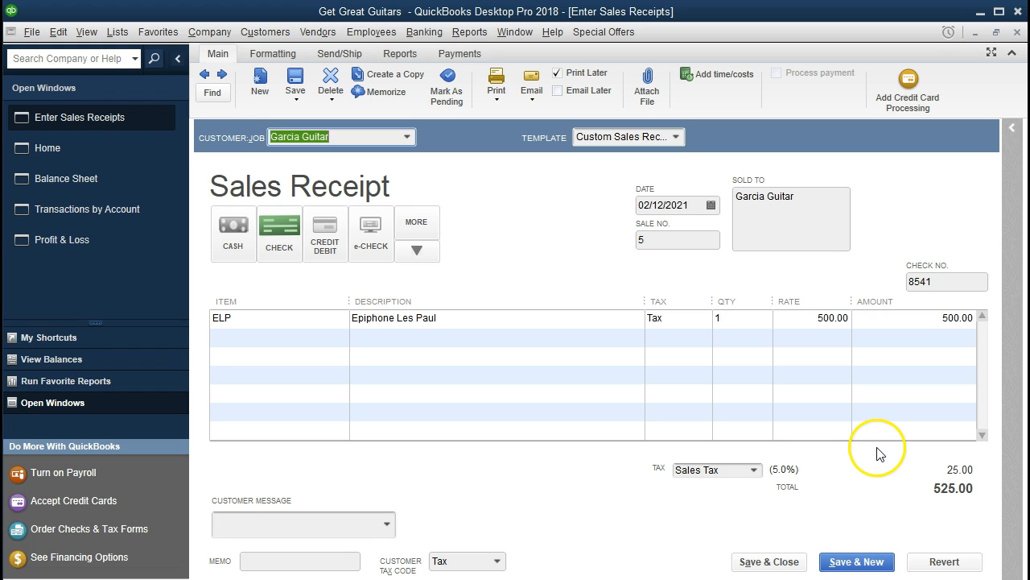
# Close the sales receipt, view the payments awaiting deposit from the Home page's Record Deposits form, and close it without recording anything.
pyautogui.click(1017, 32)
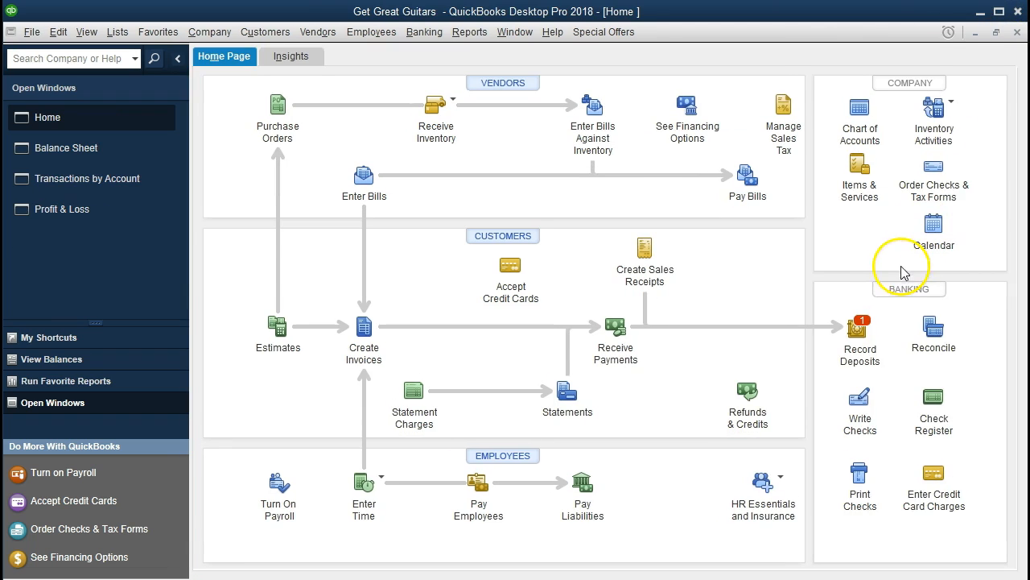
pyautogui.click(855, 330)
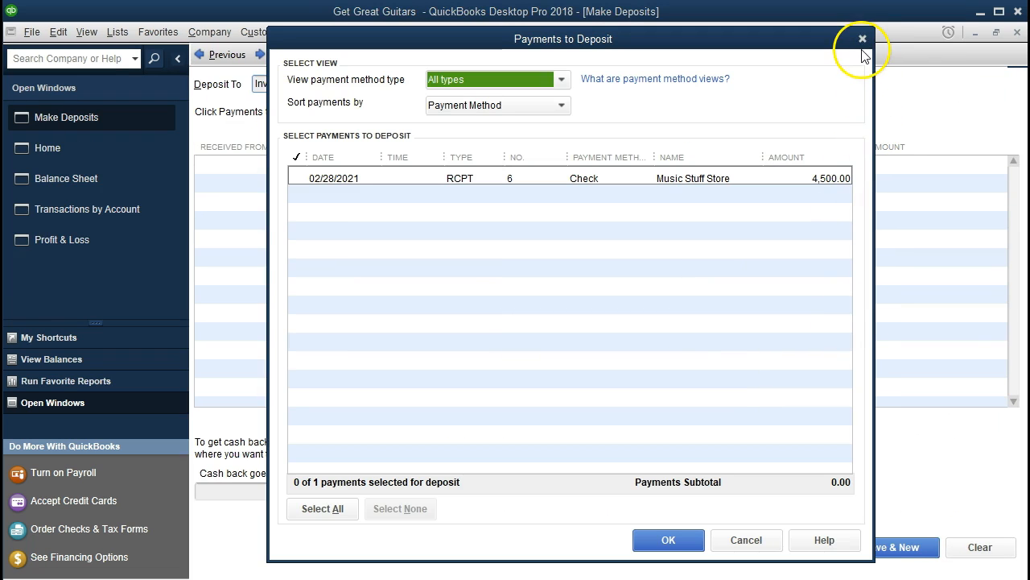
pyautogui.click(862, 40)
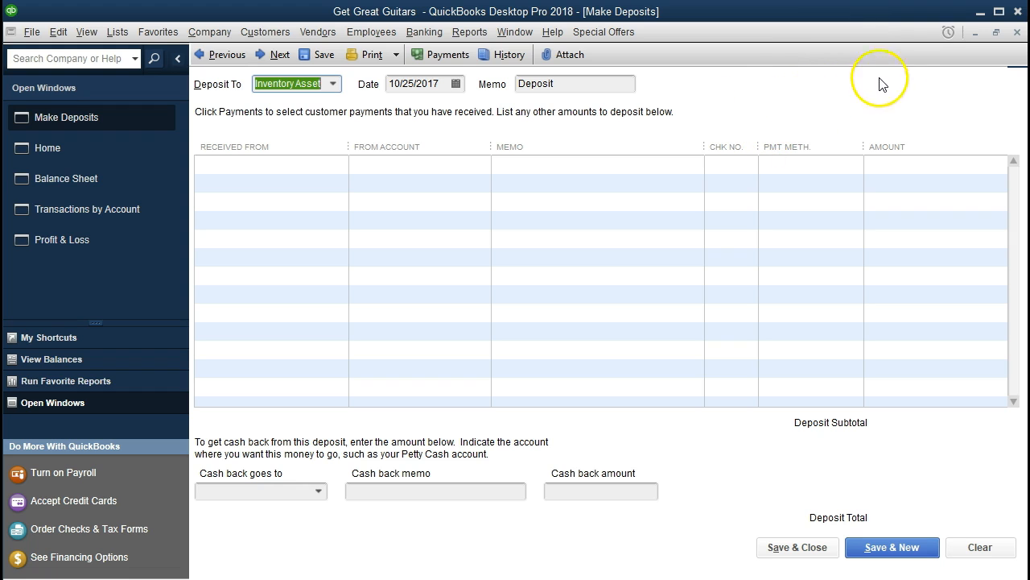
pyautogui.click(1018, 33)
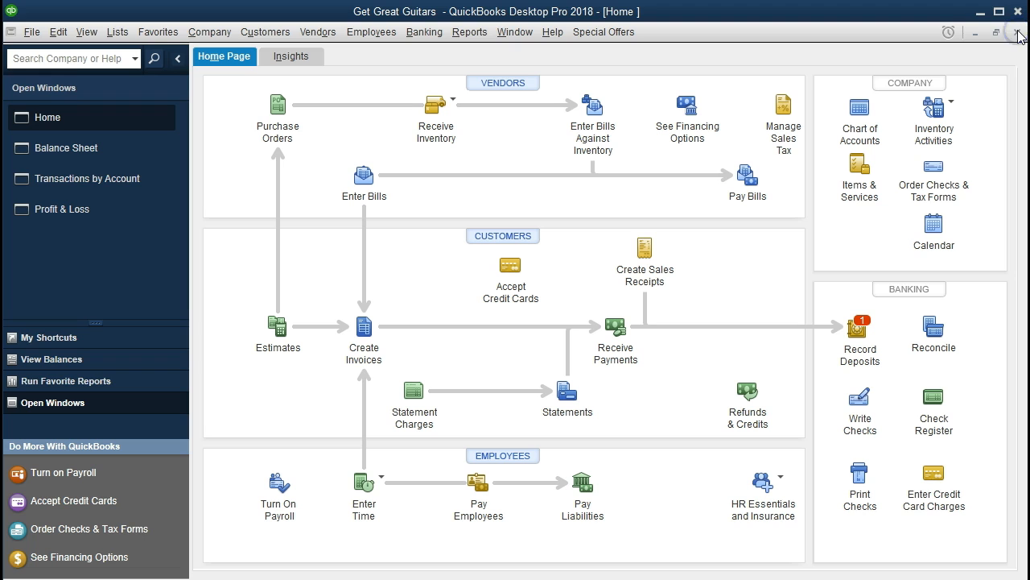
# From the Balance Sheet's Checking detail, view the Chase loan deposit dated 01/10/2021, close it and the detail report, and return to the Home page.
pyautogui.click(76, 148)
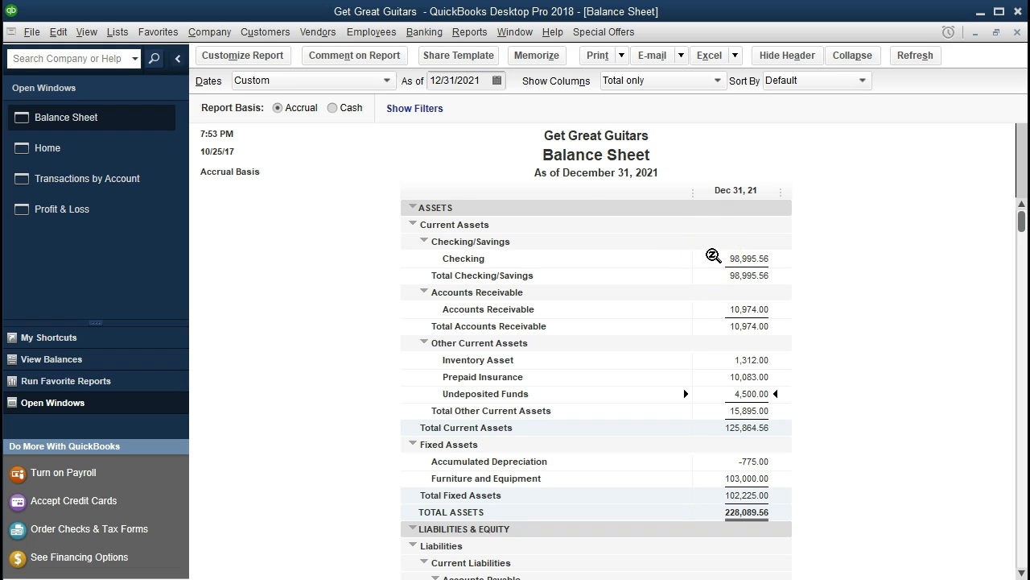
pyautogui.doubleClick(713, 255)
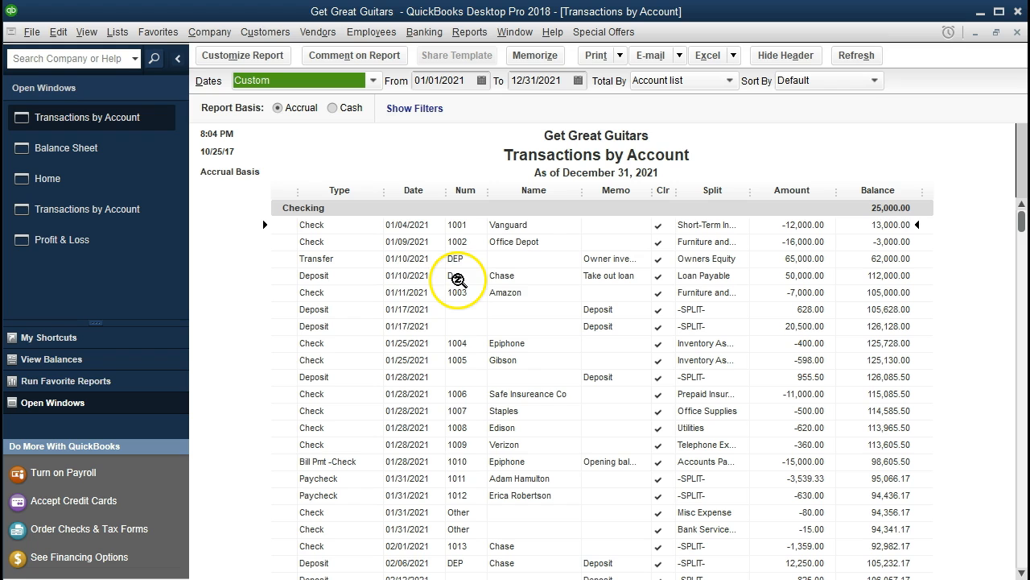
pyautogui.doubleClick(537, 277)
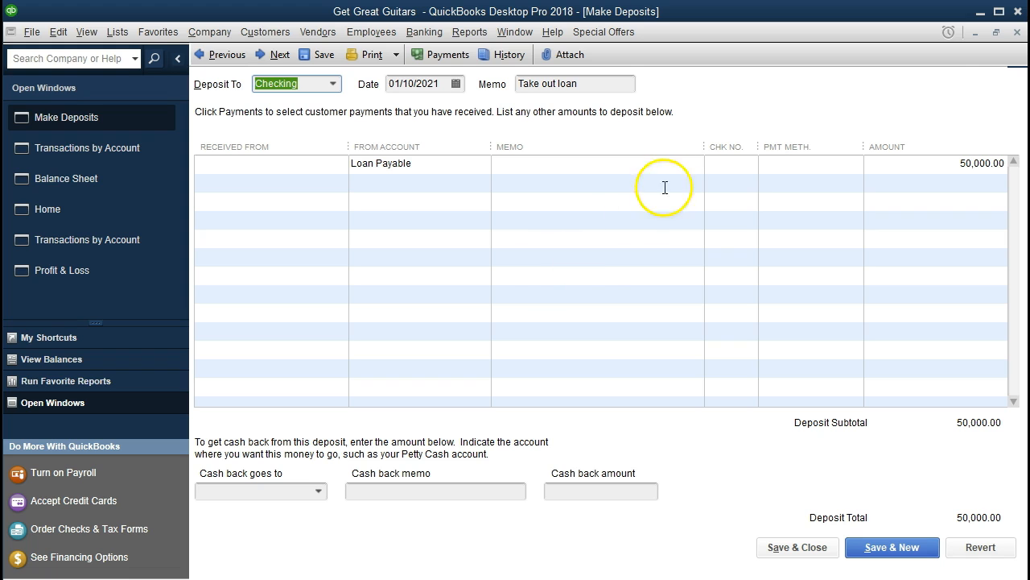
pyautogui.click(1018, 33)
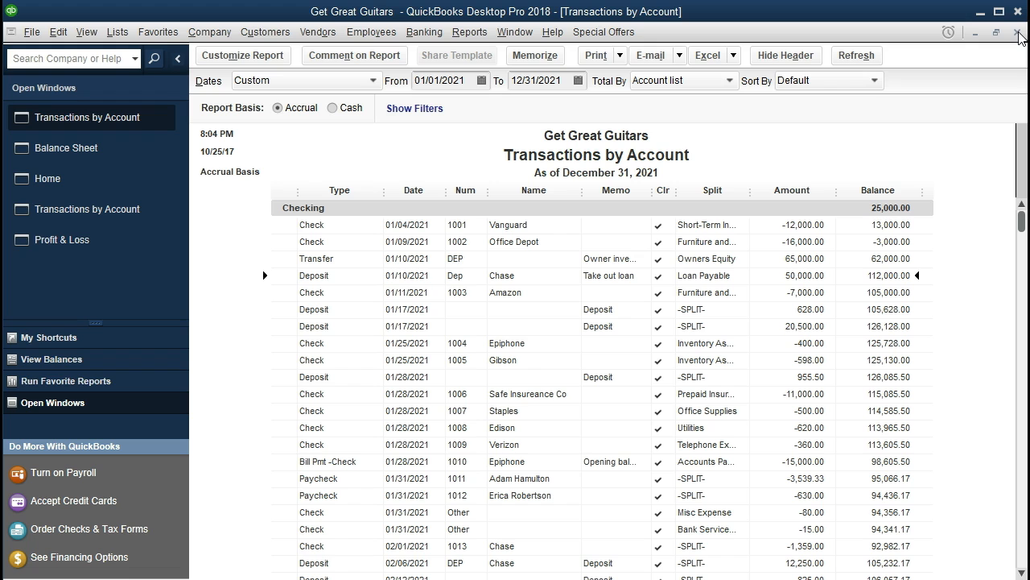
pyautogui.click(1018, 33)
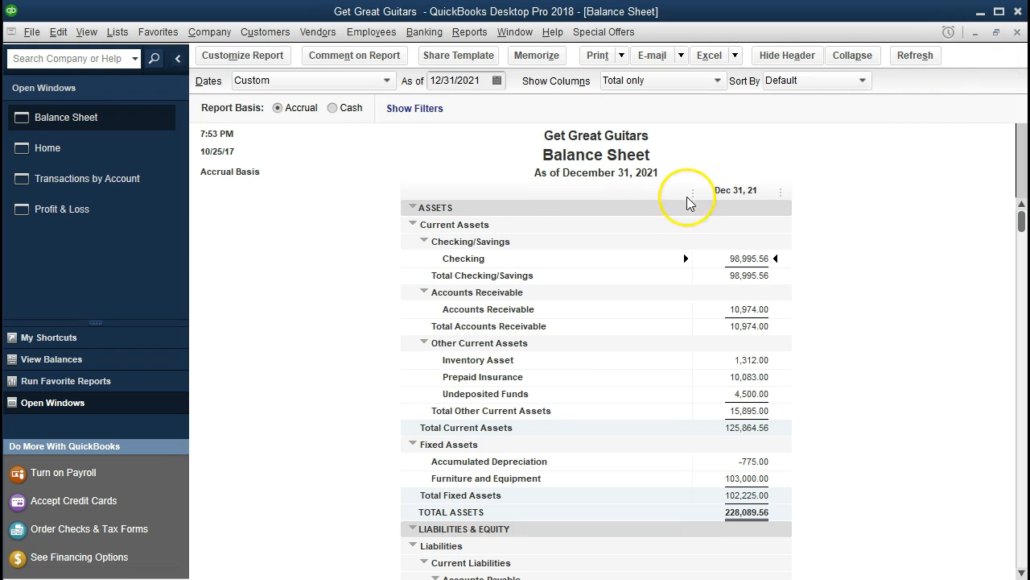
pyautogui.click(127, 164)
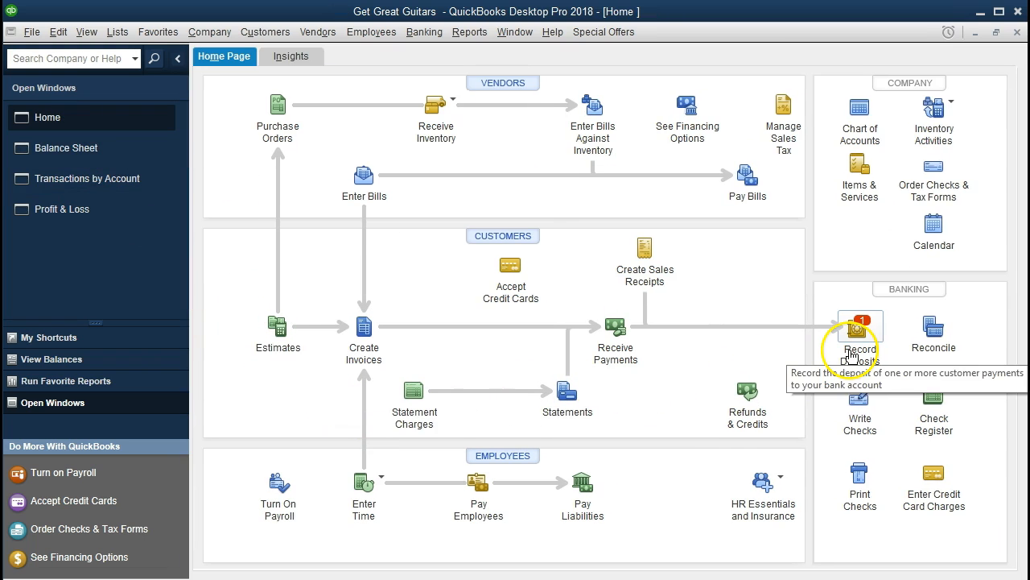
pyautogui.click(471, 493)
pyautogui.click(467, 493)
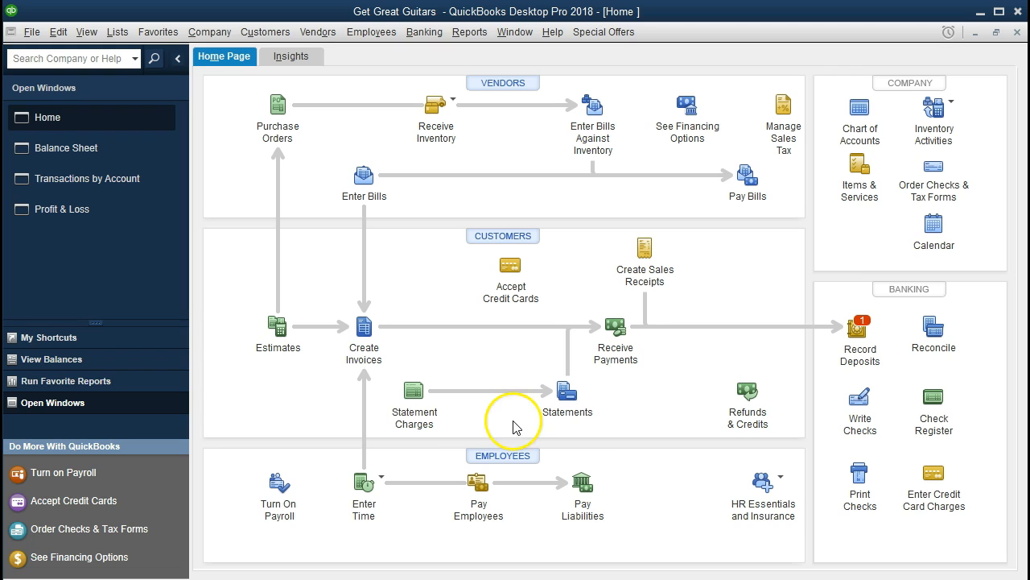